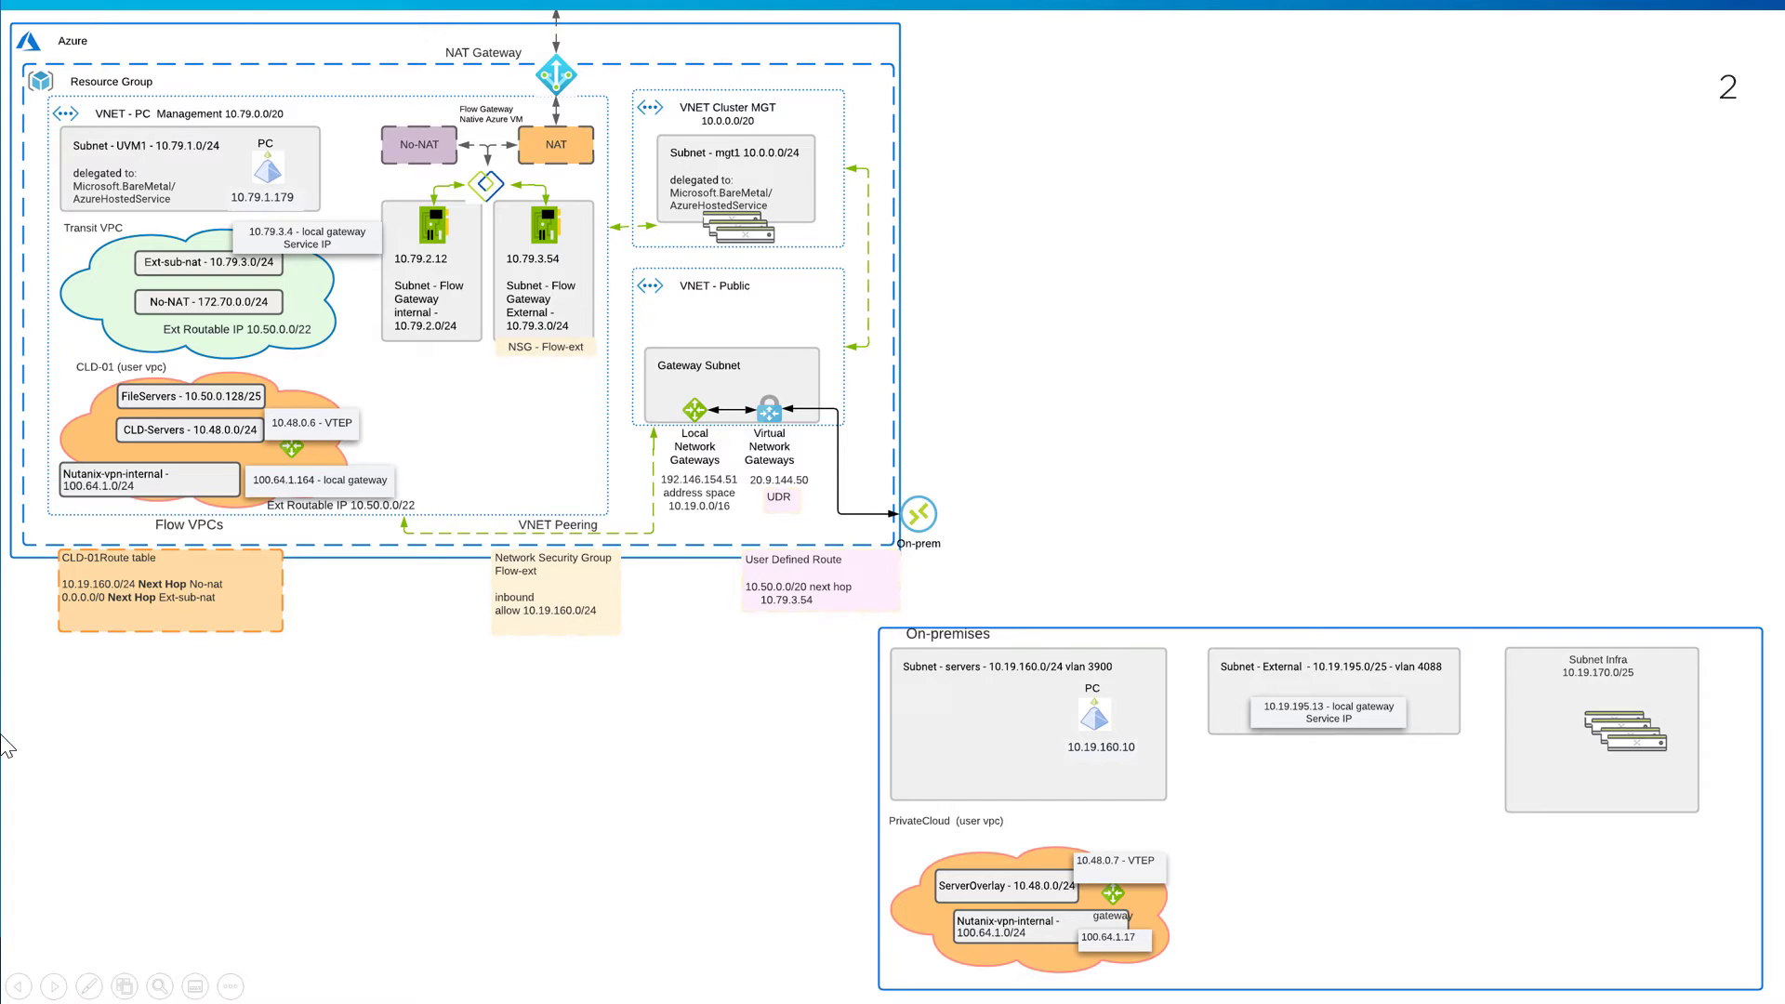
- Ink red marks around the Nutanix-vpn-internal 100.64.1.0/24 boxes and the 10.19.195.13 local gateway
{"action": "key", "text": "ctrl+l"}
{"action": "mouse_move", "coordinate": [62, 462]}
{"action": "left_mouse_down"}
{"action": "mouse_move", "coordinate": [66, 492]}
{"action": "mouse_move", "coordinate": [98, 507]}
{"action": "mouse_move", "coordinate": [225, 509]}
{"action": "mouse_move", "coordinate": [241, 457]}
{"action": "mouse_move", "coordinate": [66, 455]}
{"action": "left_mouse_up"}
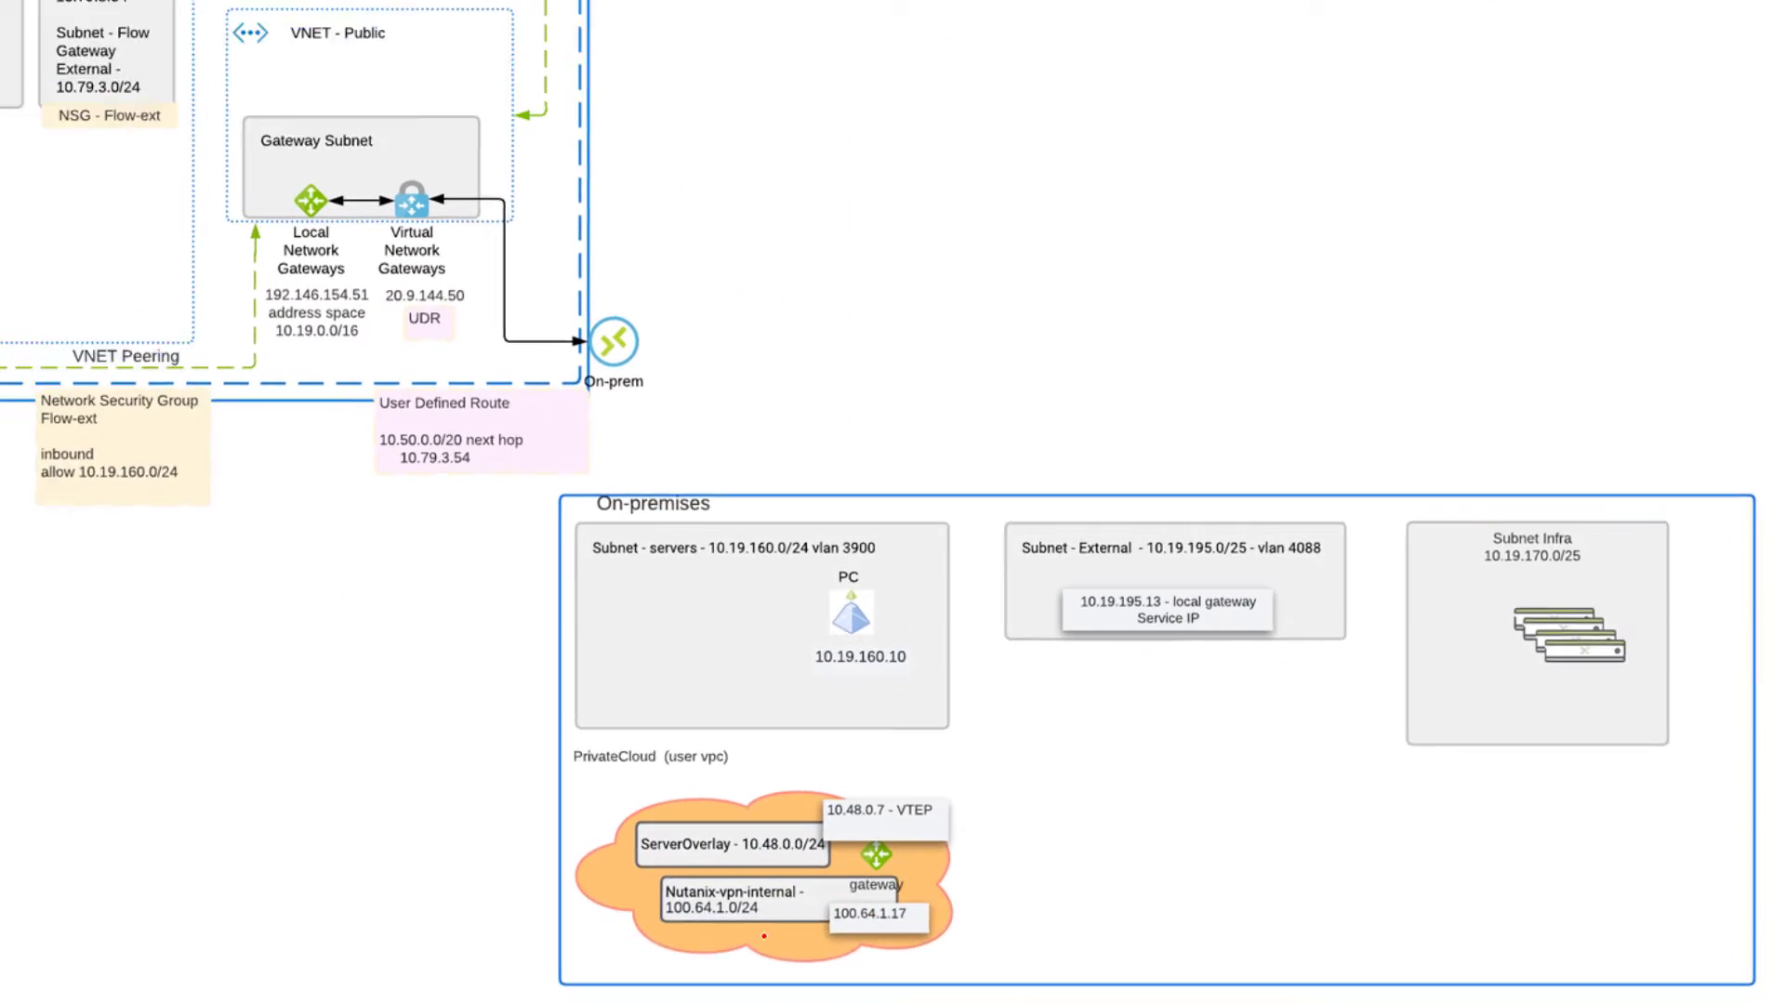
{"action": "mouse_move", "coordinate": [548, 879]}
{"action": "left_mouse_down"}
{"action": "mouse_move", "coordinate": [571, 916]}
{"action": "mouse_move", "coordinate": [759, 921]}
{"action": "left_mouse_up"}
{"action": "mouse_move", "coordinate": [546, 861]}
{"action": "left_mouse_down"}
{"action": "mouse_move", "coordinate": [878, 870]}
{"action": "mouse_move", "coordinate": [877, 948]}
{"action": "mouse_move", "coordinate": [736, 935]}
{"action": "left_mouse_up"}
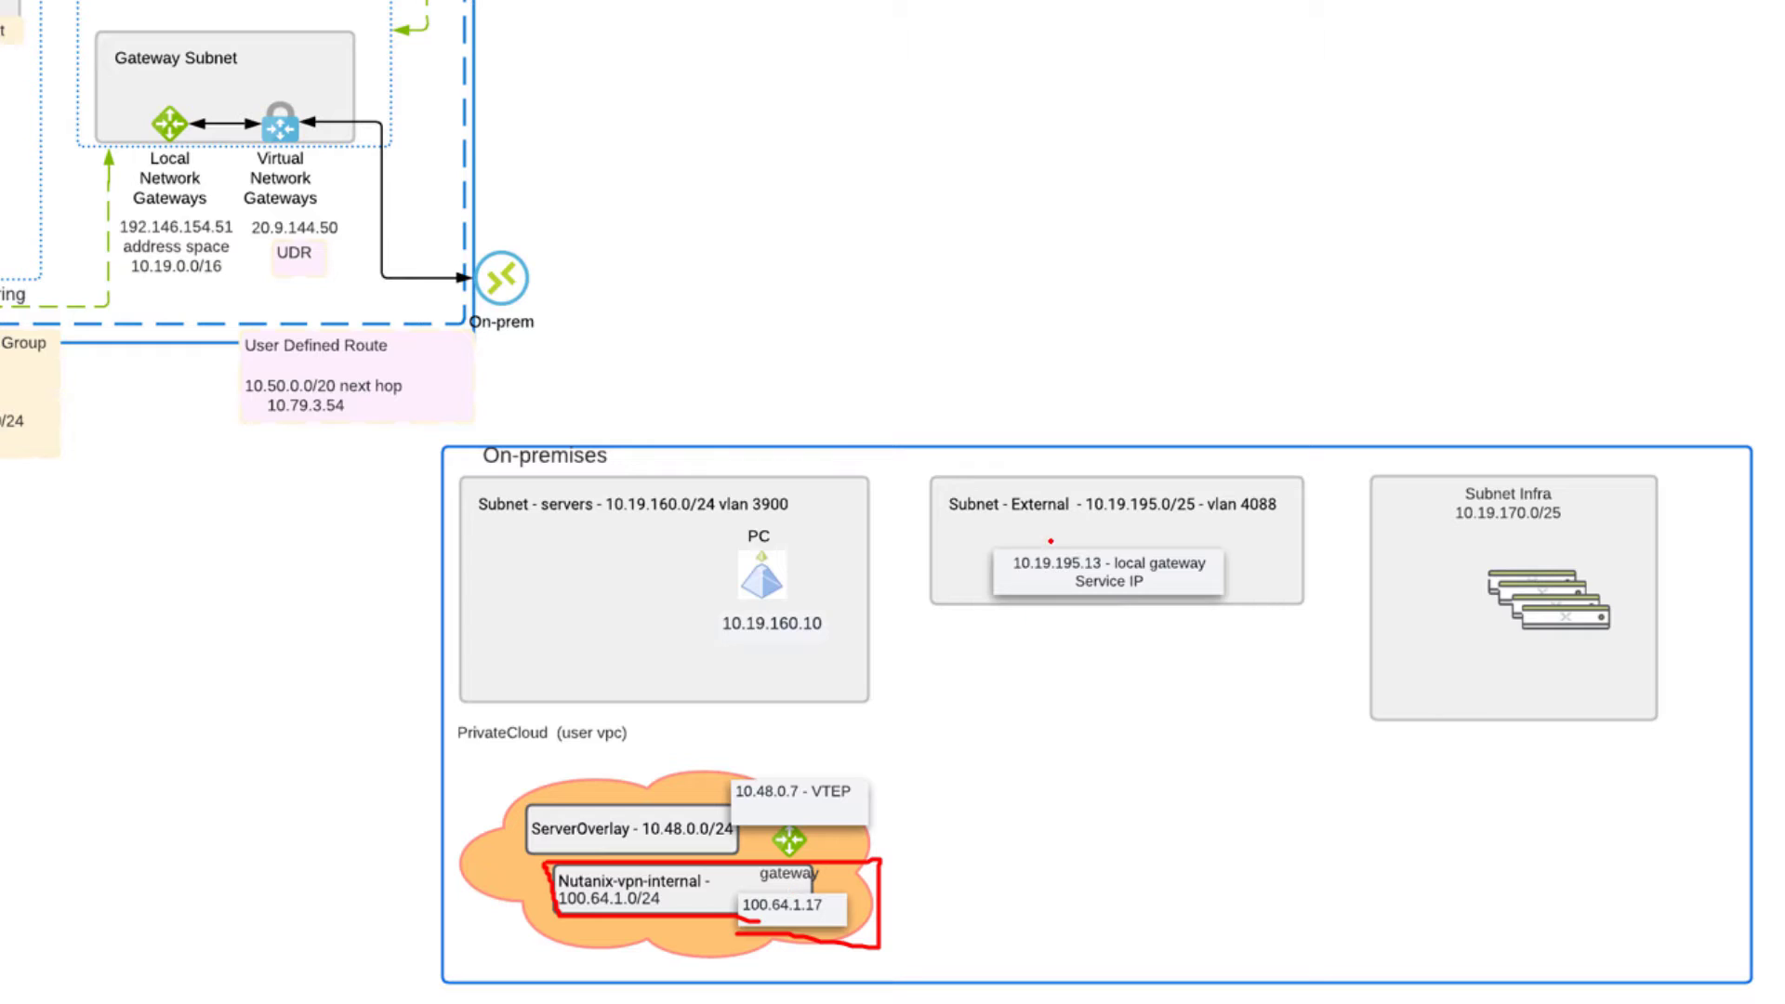
{"action": "mouse_move", "coordinate": [996, 544]}
{"action": "left_mouse_down"}
{"action": "mouse_move", "coordinate": [996, 593]}
{"action": "mouse_move", "coordinate": [1245, 603]}
{"action": "mouse_move", "coordinate": [1237, 535]}
{"action": "mouse_move", "coordinate": [991, 537]}
{"action": "left_mouse_up"}
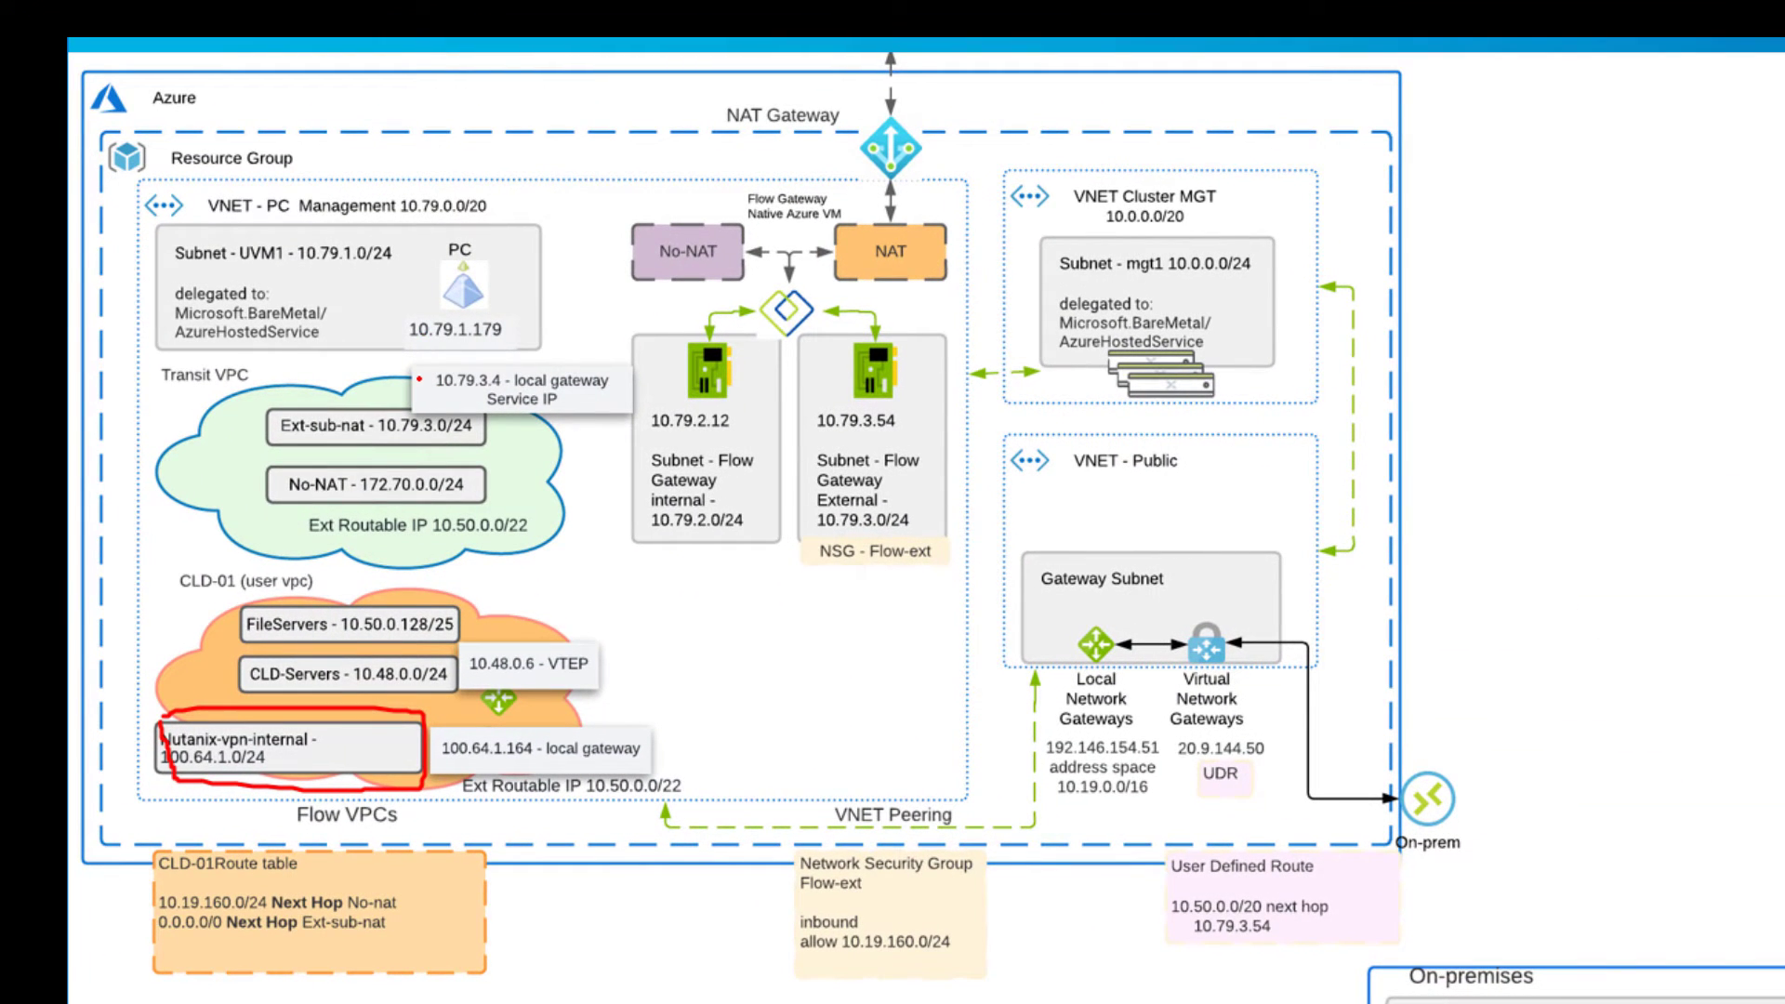
- Mark the 10.79.3.4 Azure gateway and the 10.48.0.6 and 10.48.0.7 VTEP addresses in red
{"action": "mouse_move", "coordinate": [417, 368]}
{"action": "left_mouse_down"}
{"action": "mouse_move", "coordinate": [429, 424]}
{"action": "mouse_move", "coordinate": [555, 431]}
{"action": "mouse_move", "coordinate": [628, 428]}
{"action": "mouse_move", "coordinate": [640, 378]}
{"action": "mouse_move", "coordinate": [630, 361]}
{"action": "mouse_move", "coordinate": [426, 367]}
{"action": "left_mouse_up"}
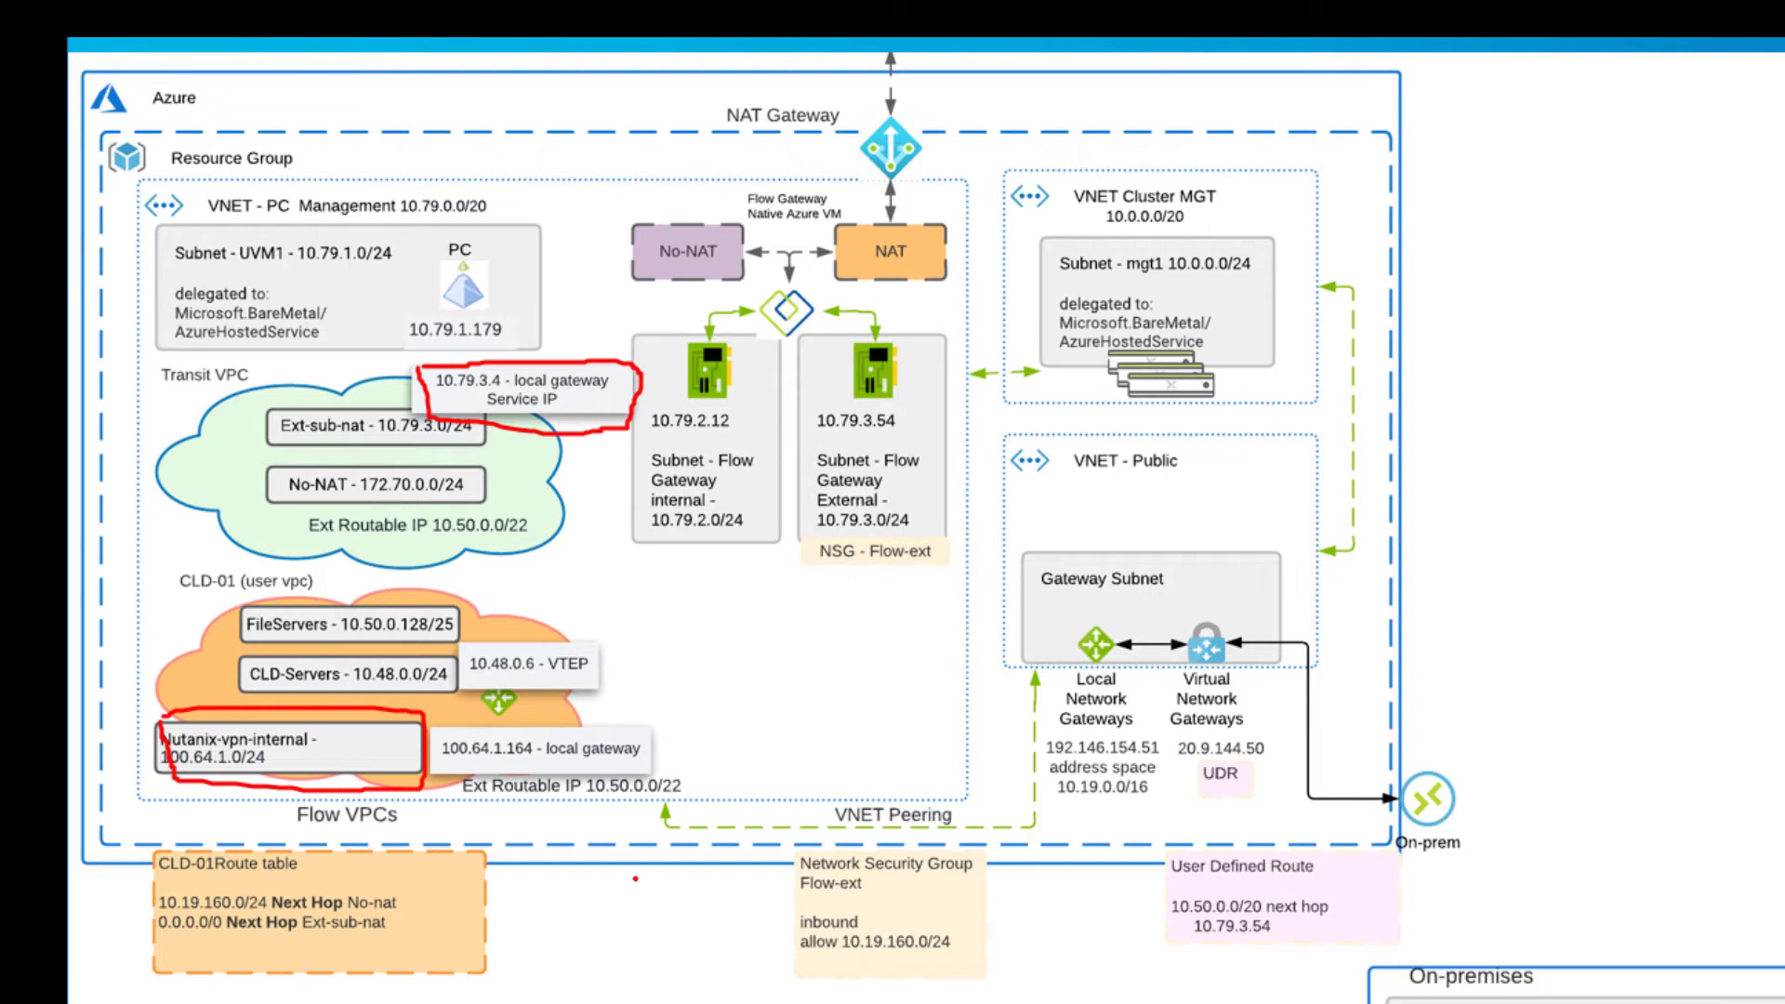
{"action": "mouse_move", "coordinate": [470, 650]}
{"action": "left_mouse_down"}
{"action": "mouse_move", "coordinate": [490, 683]}
{"action": "mouse_move", "coordinate": [595, 680]}
{"action": "mouse_move", "coordinate": [594, 651]}
{"action": "mouse_move", "coordinate": [572, 641]}
{"action": "mouse_move", "coordinate": [469, 641]}
{"action": "left_mouse_up"}
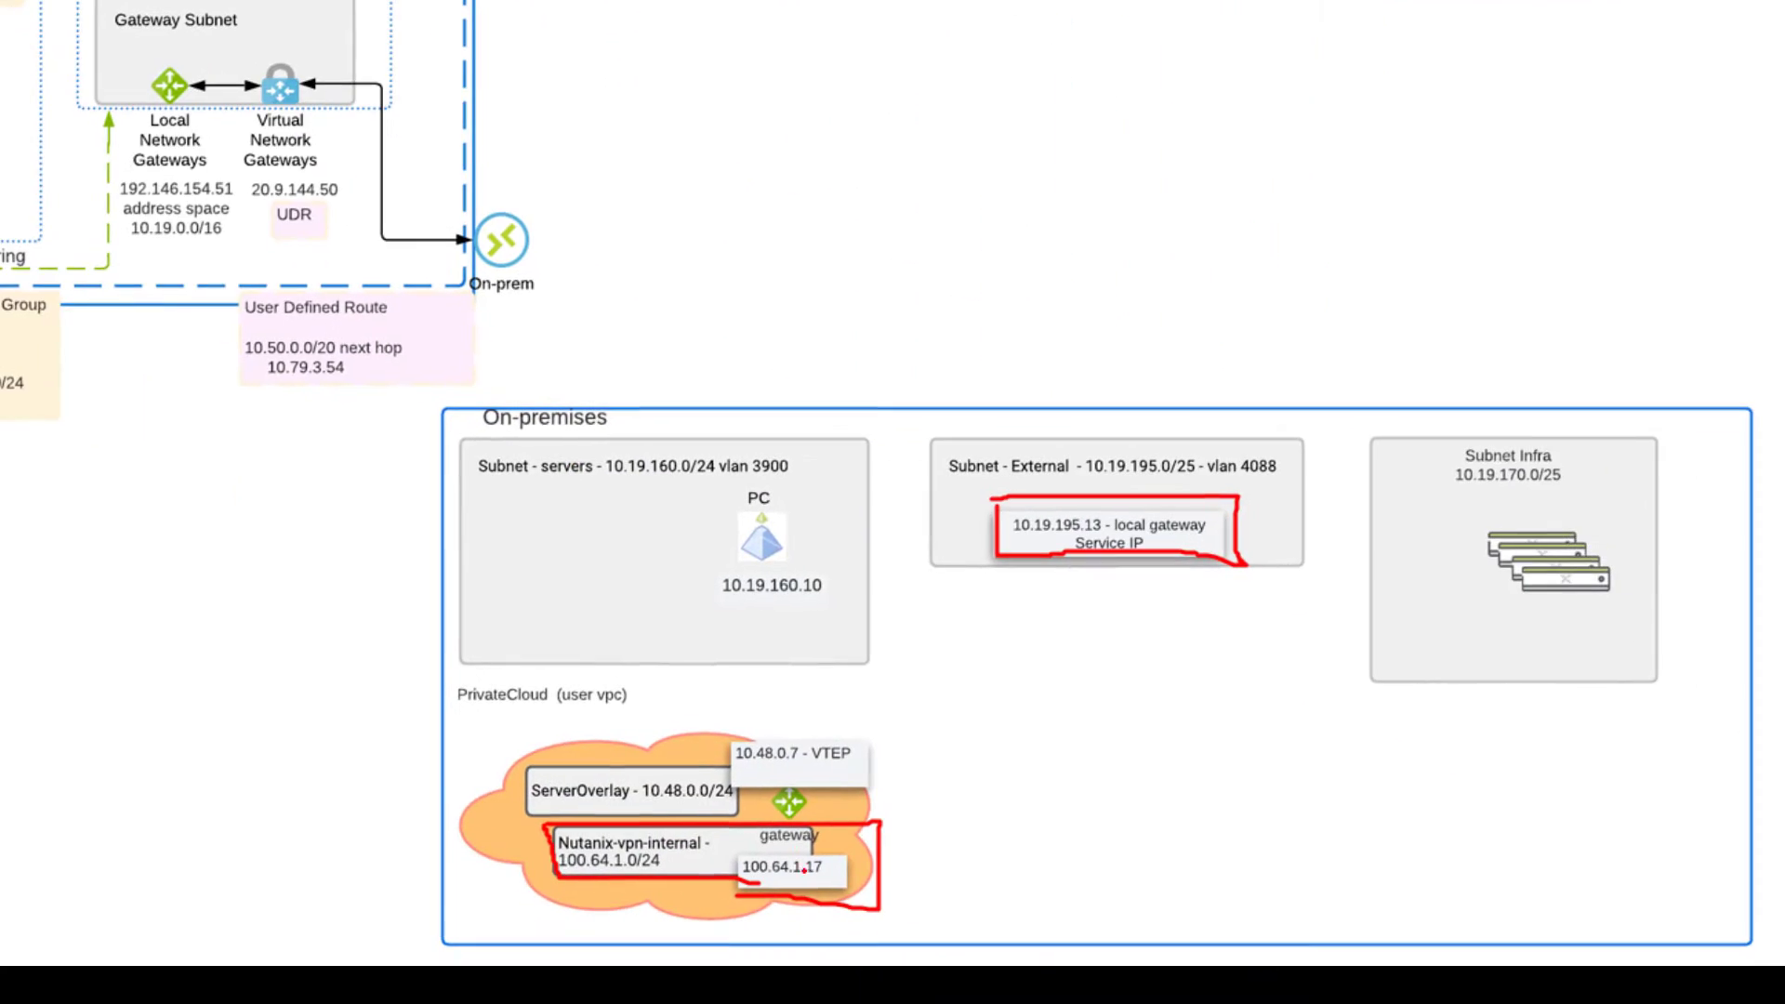
{"action": "mouse_move", "coordinate": [738, 733]}
{"action": "left_mouse_down"}
{"action": "mouse_move", "coordinate": [741, 770]}
{"action": "mouse_move", "coordinate": [866, 761]}
{"action": "mouse_move", "coordinate": [772, 698]}
{"action": "mouse_move", "coordinate": [736, 749]}
{"action": "left_mouse_up"}
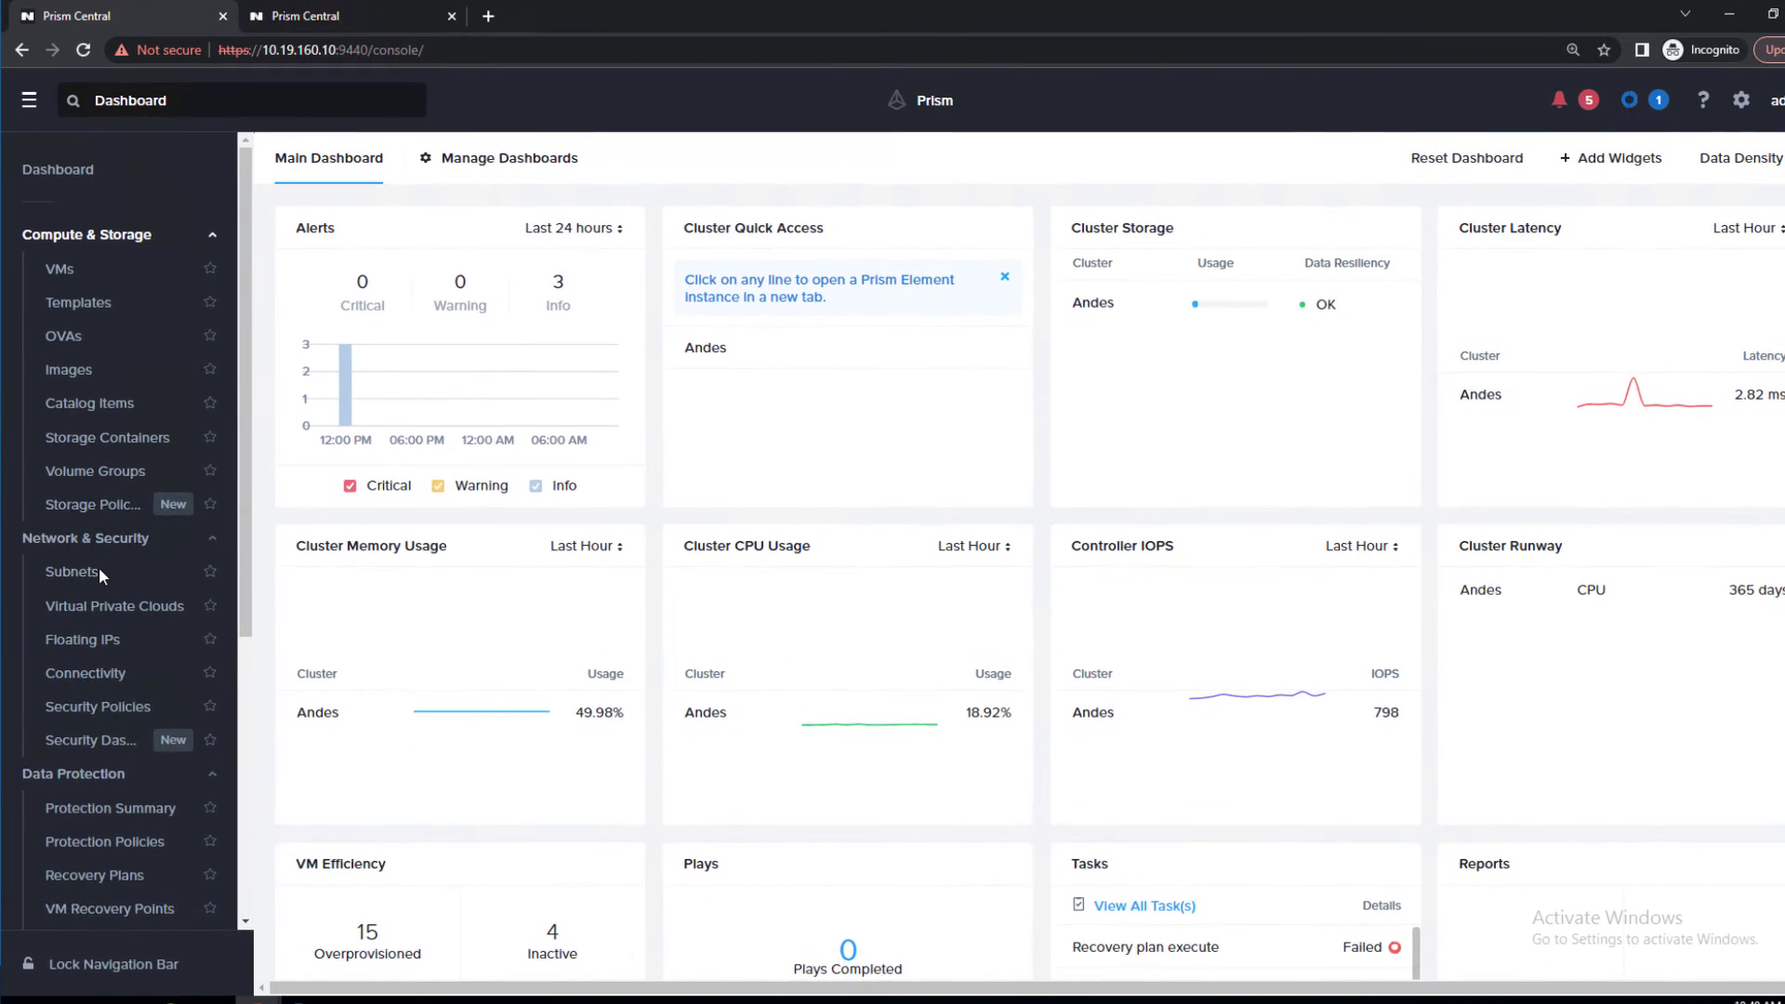
- Go to the Connectivity gateways page and highlight localPHX's service IP 10.19.195.13
{"action": "left_click", "coordinate": [29, 102]}
{"action": "left_click", "coordinate": [29, 102]}
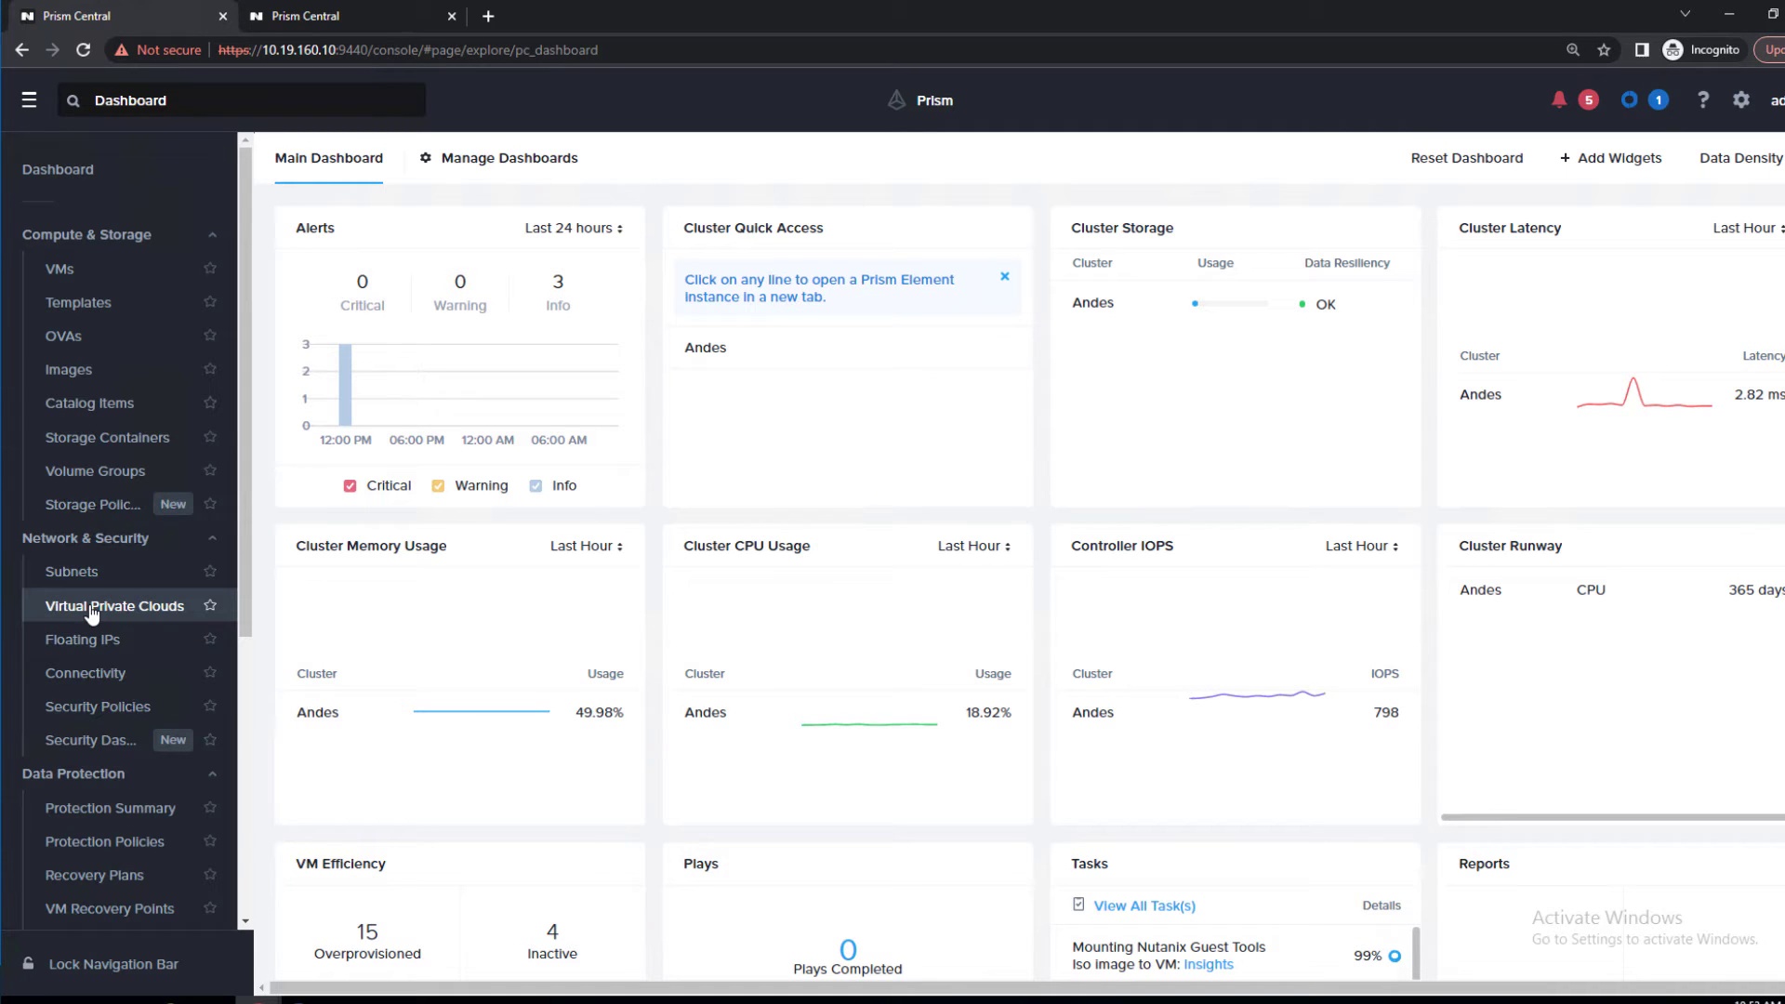
{"action": "left_click", "coordinate": [81, 675]}
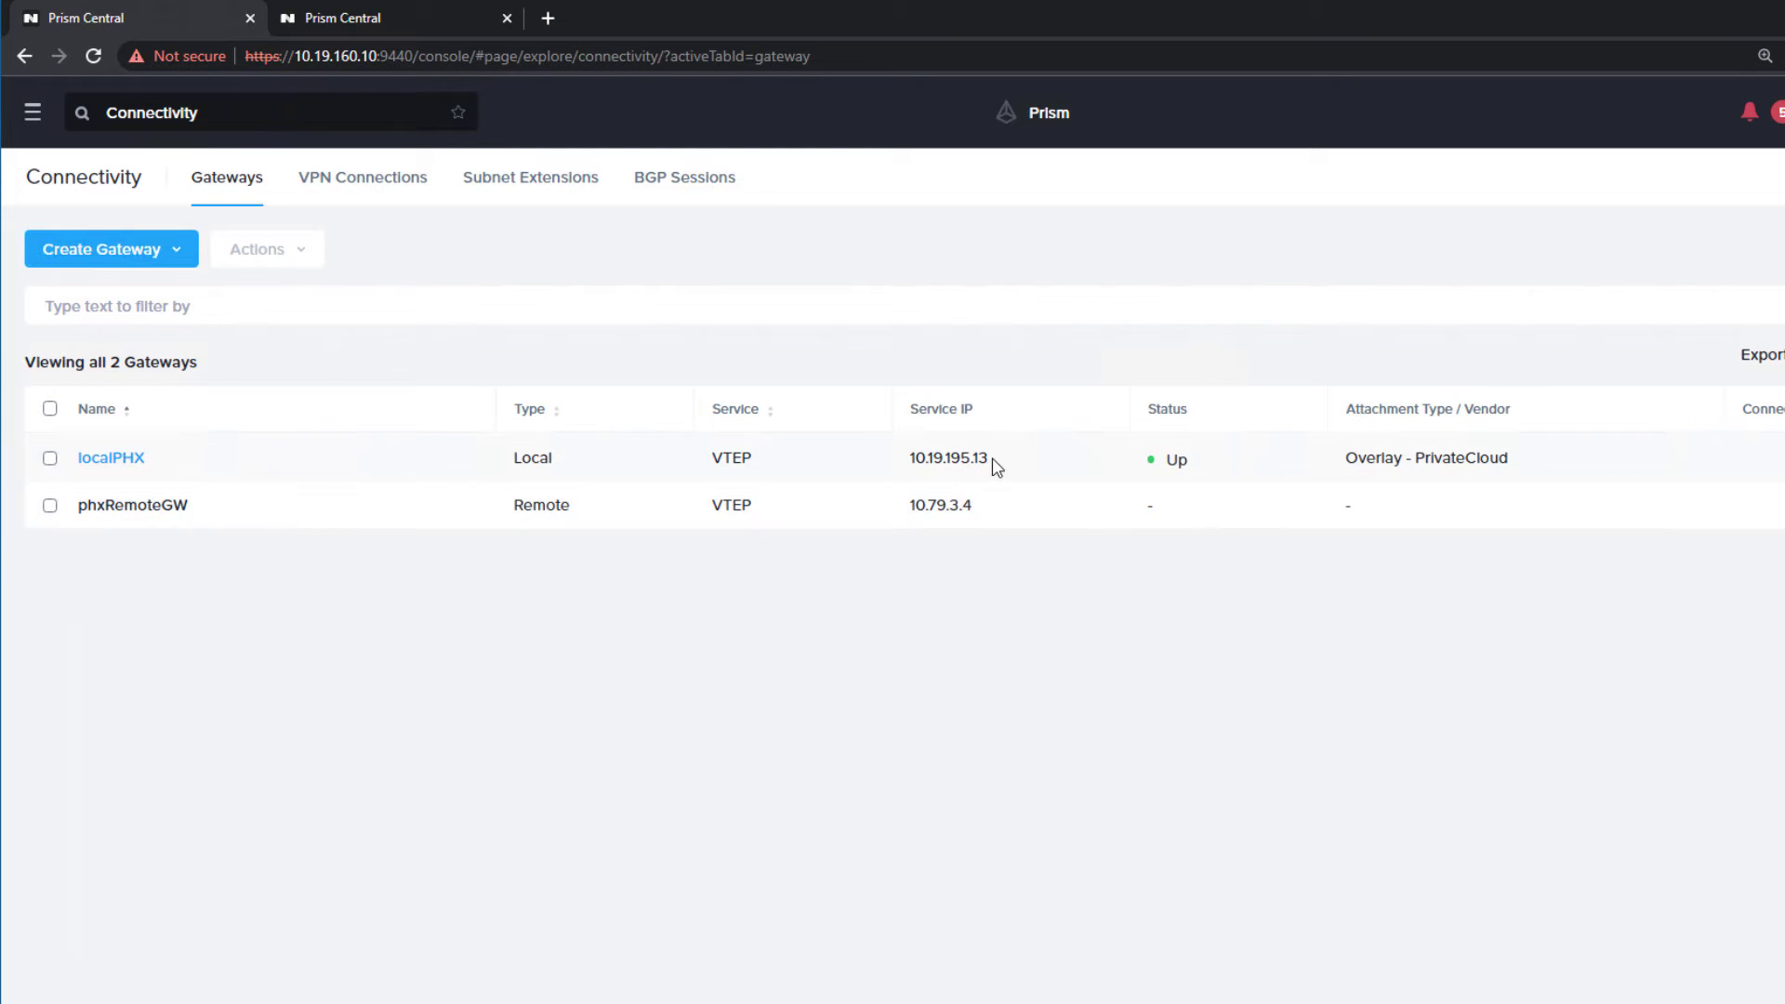
{"action": "left_click_drag", "start_coordinate": [991, 459], "coordinate": [902, 453]}
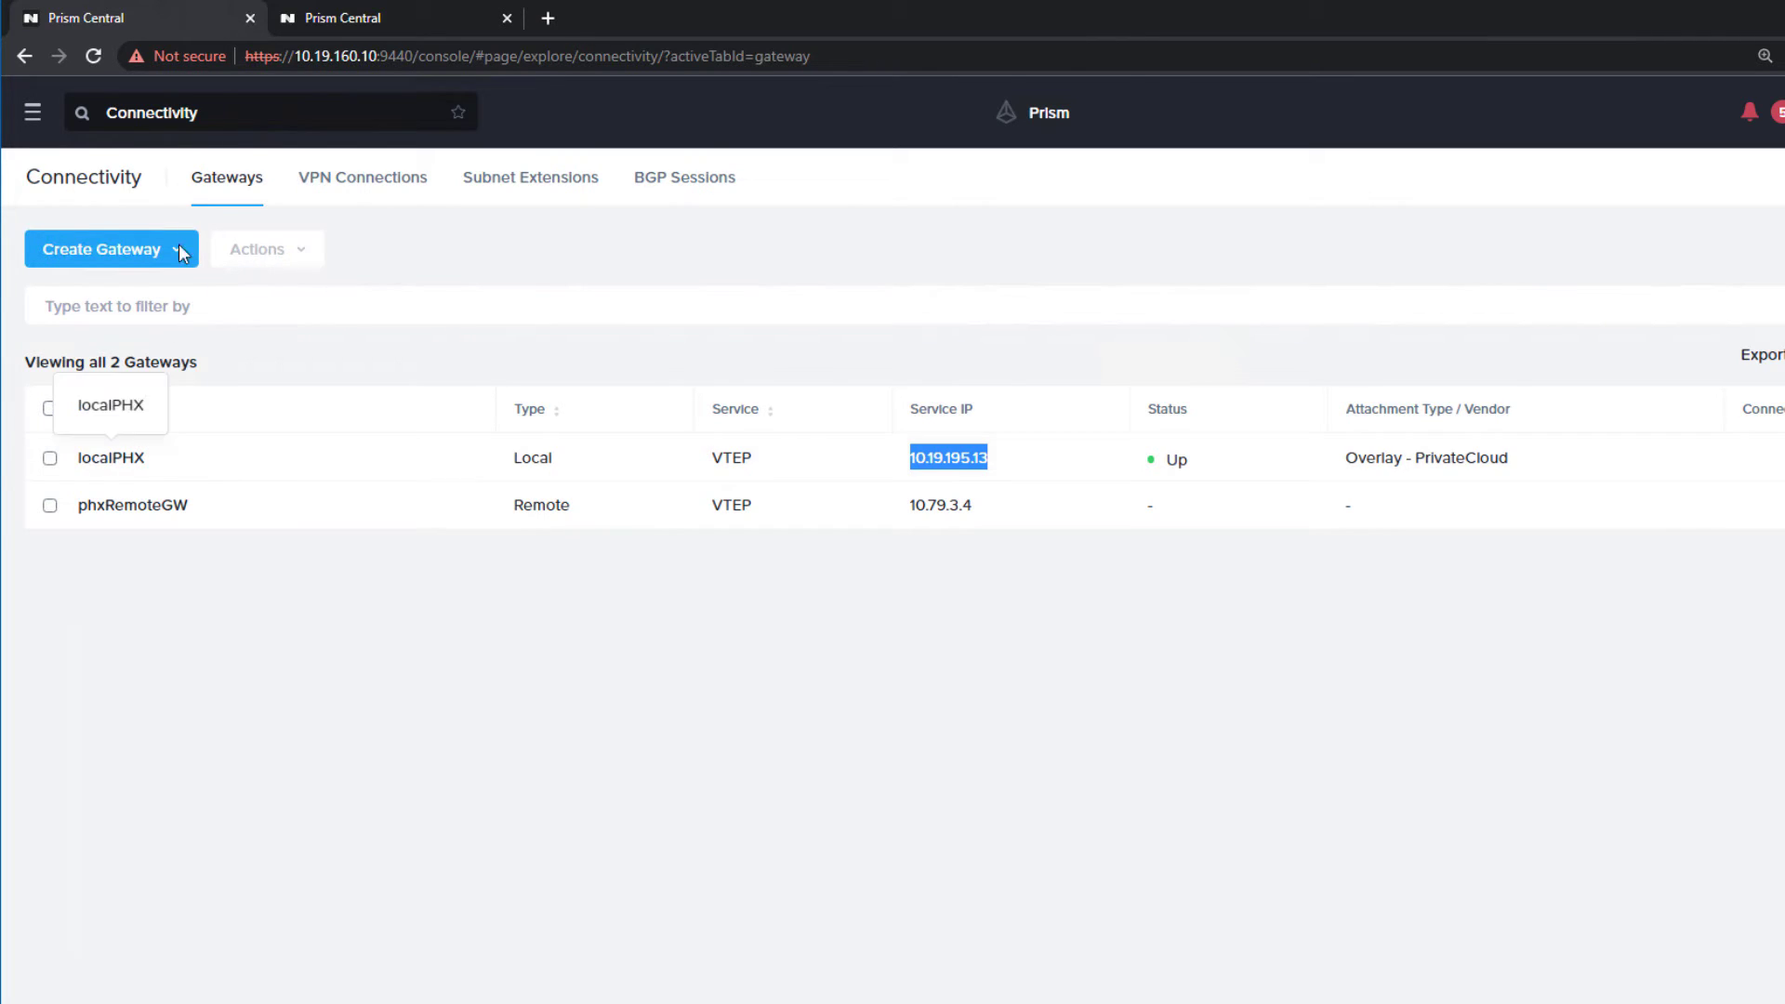
- On the Azure Prism Central 10.79.1.54, open Connectivity gateways and highlight service IPs 10.19.195.13 and 10.79.3.4
{"action": "left_click", "coordinate": [324, 18]}
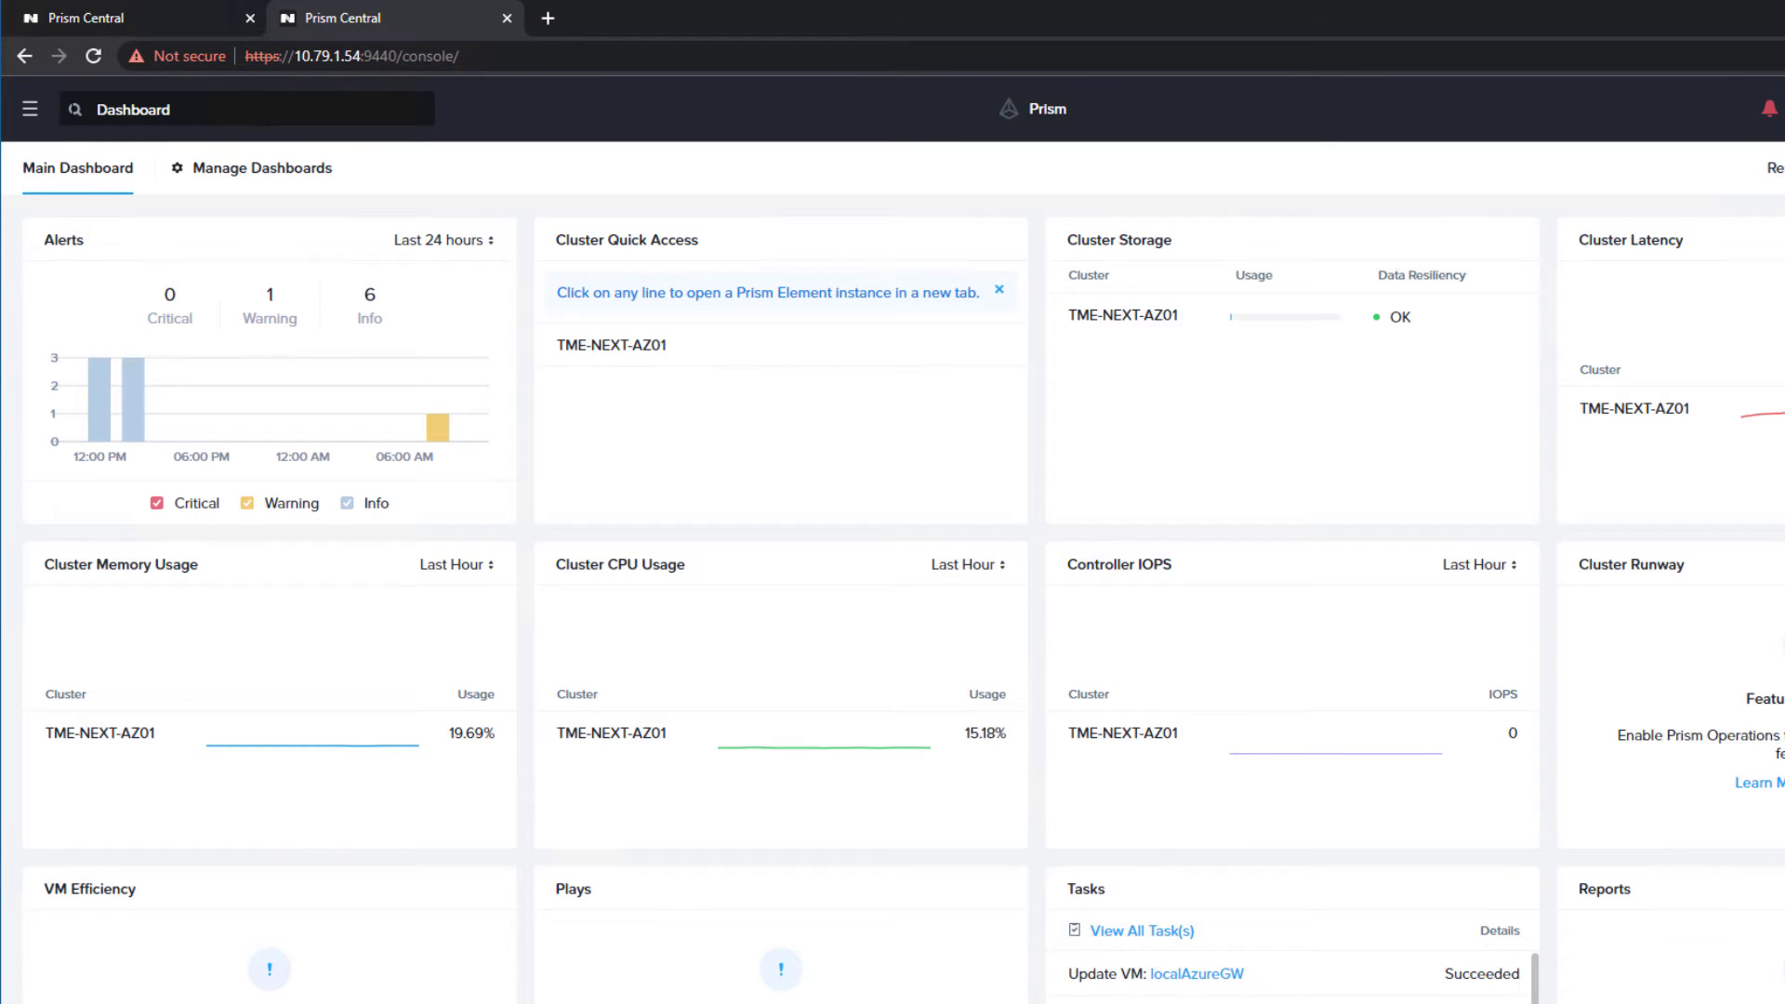
{"action": "left_click", "coordinate": [31, 109]}
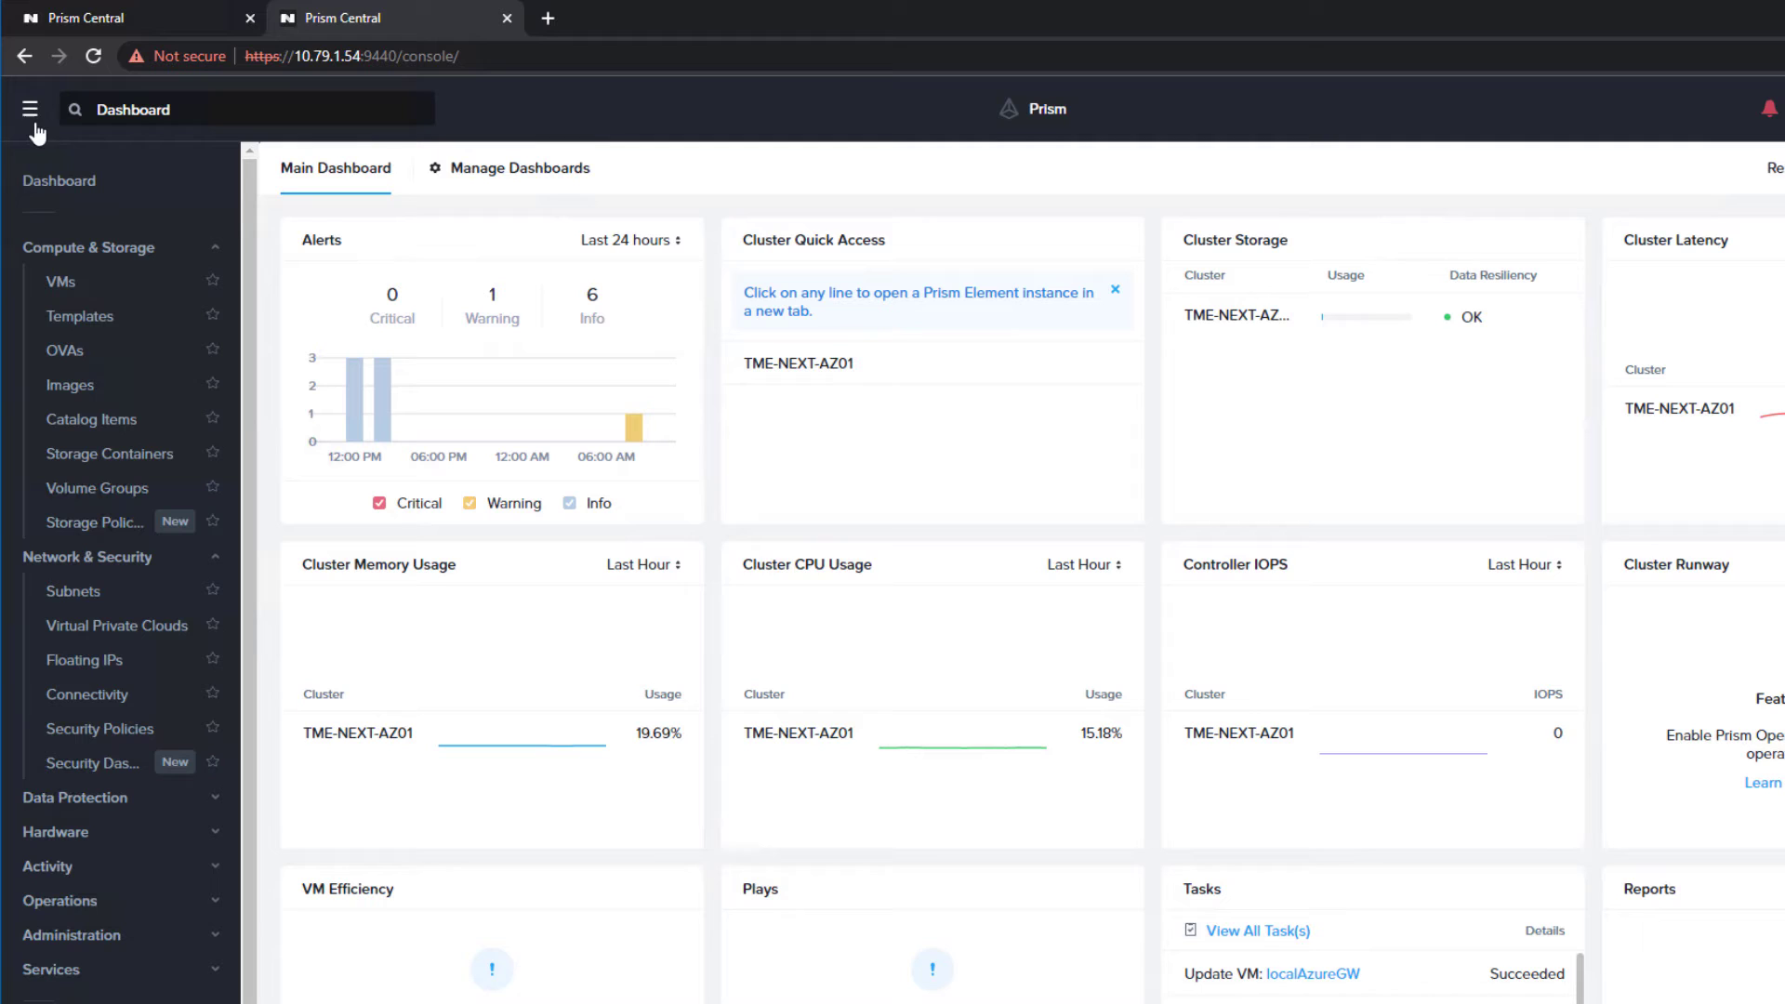
{"action": "left_click", "coordinate": [87, 697]}
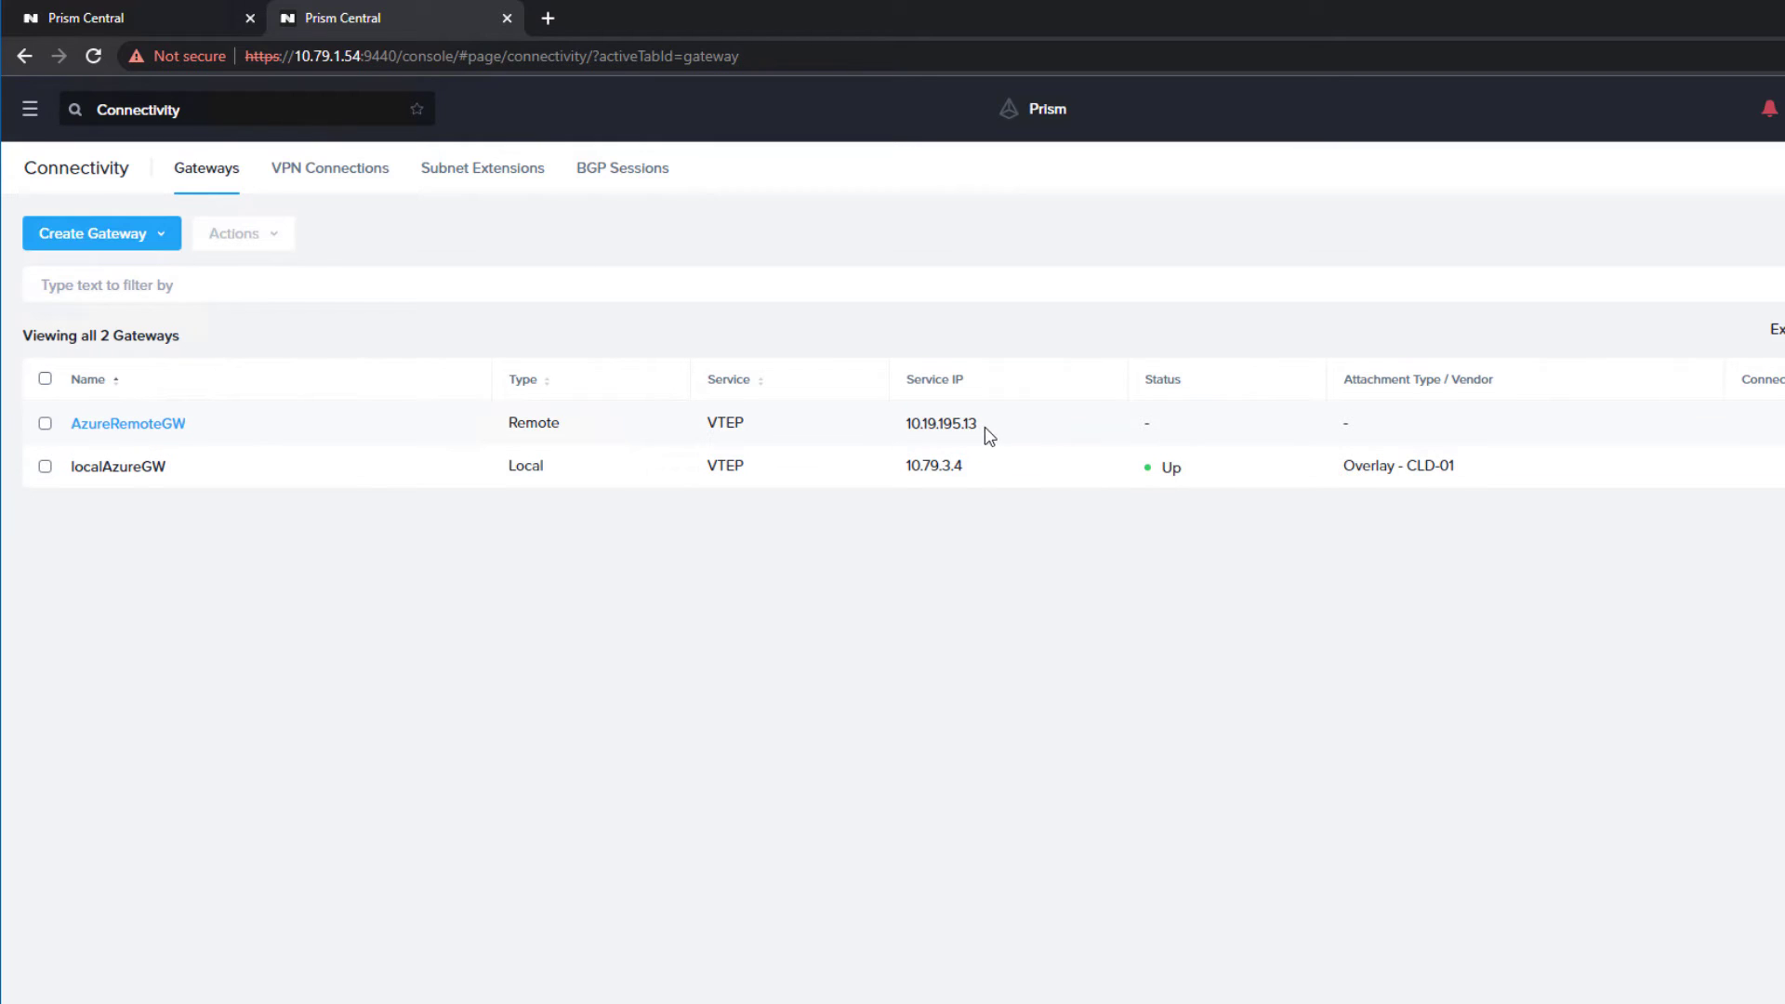
{"action": "left_click_drag", "start_coordinate": [988, 435], "coordinate": [879, 430]}
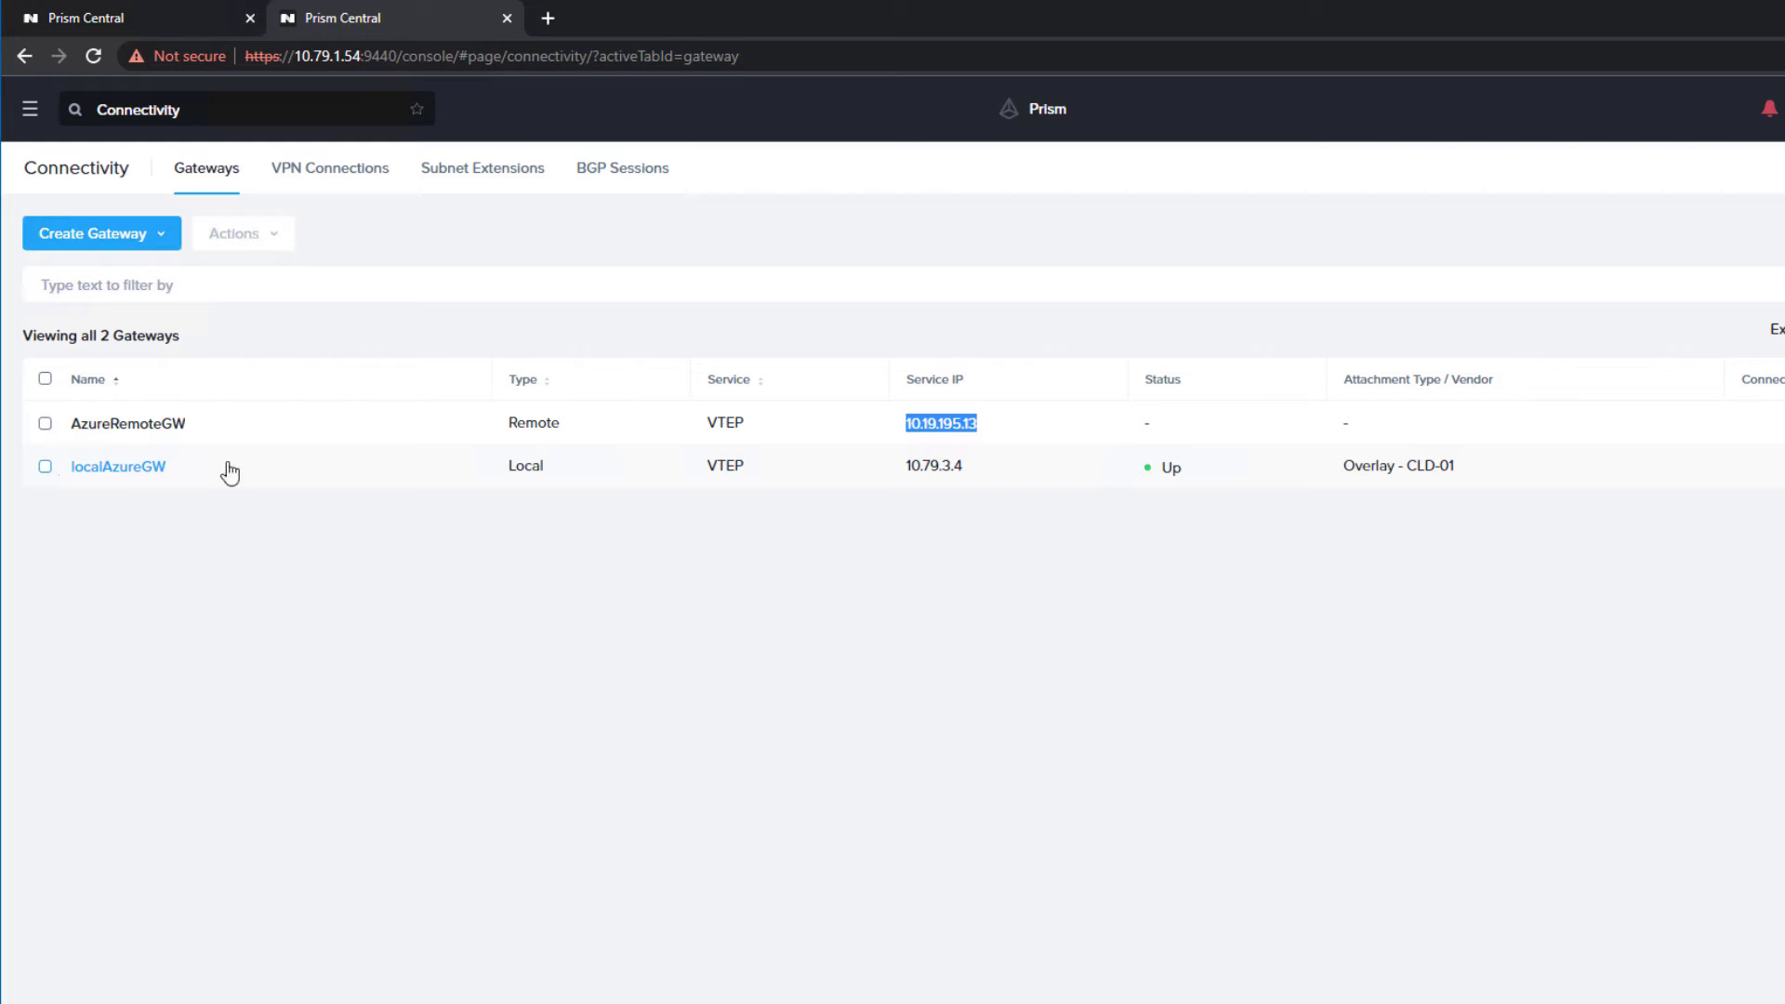
{"action": "left_click_drag", "start_coordinate": [963, 465], "coordinate": [904, 462]}
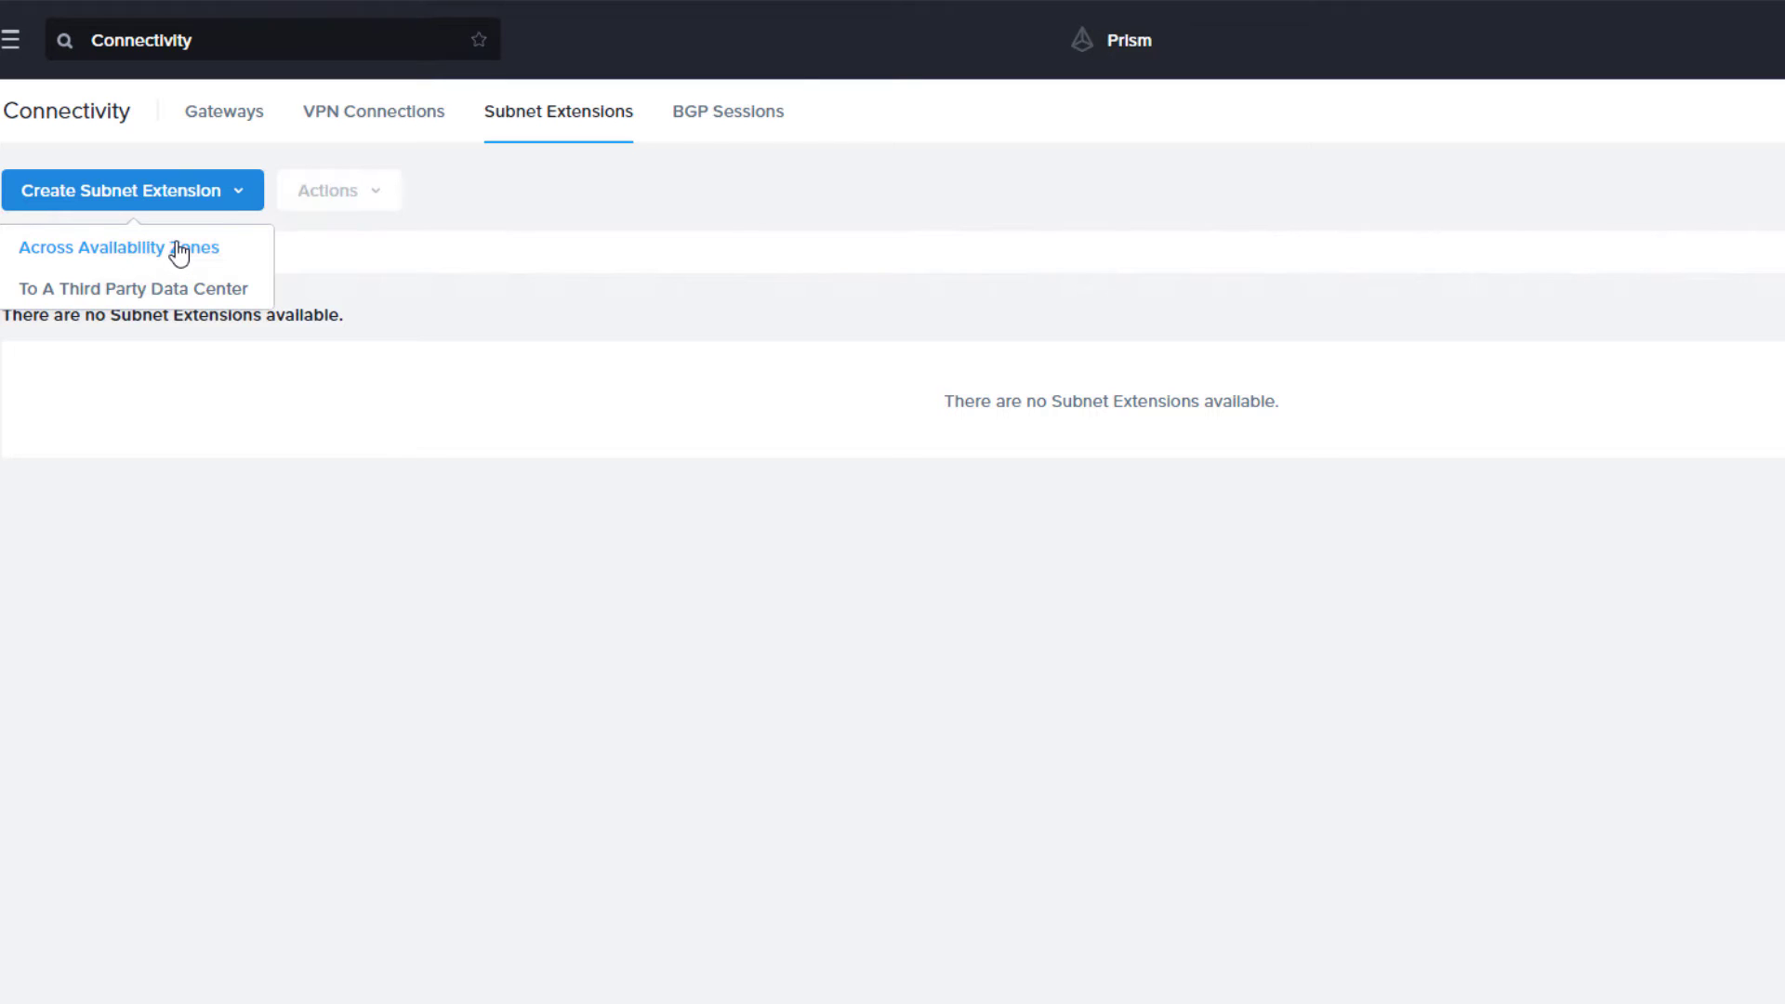
- Begin a cross-AZ VTEP subnet extension, both subnet types Overlay, remote VPC CLD-01
{"action": "left_click", "coordinate": [179, 249]}
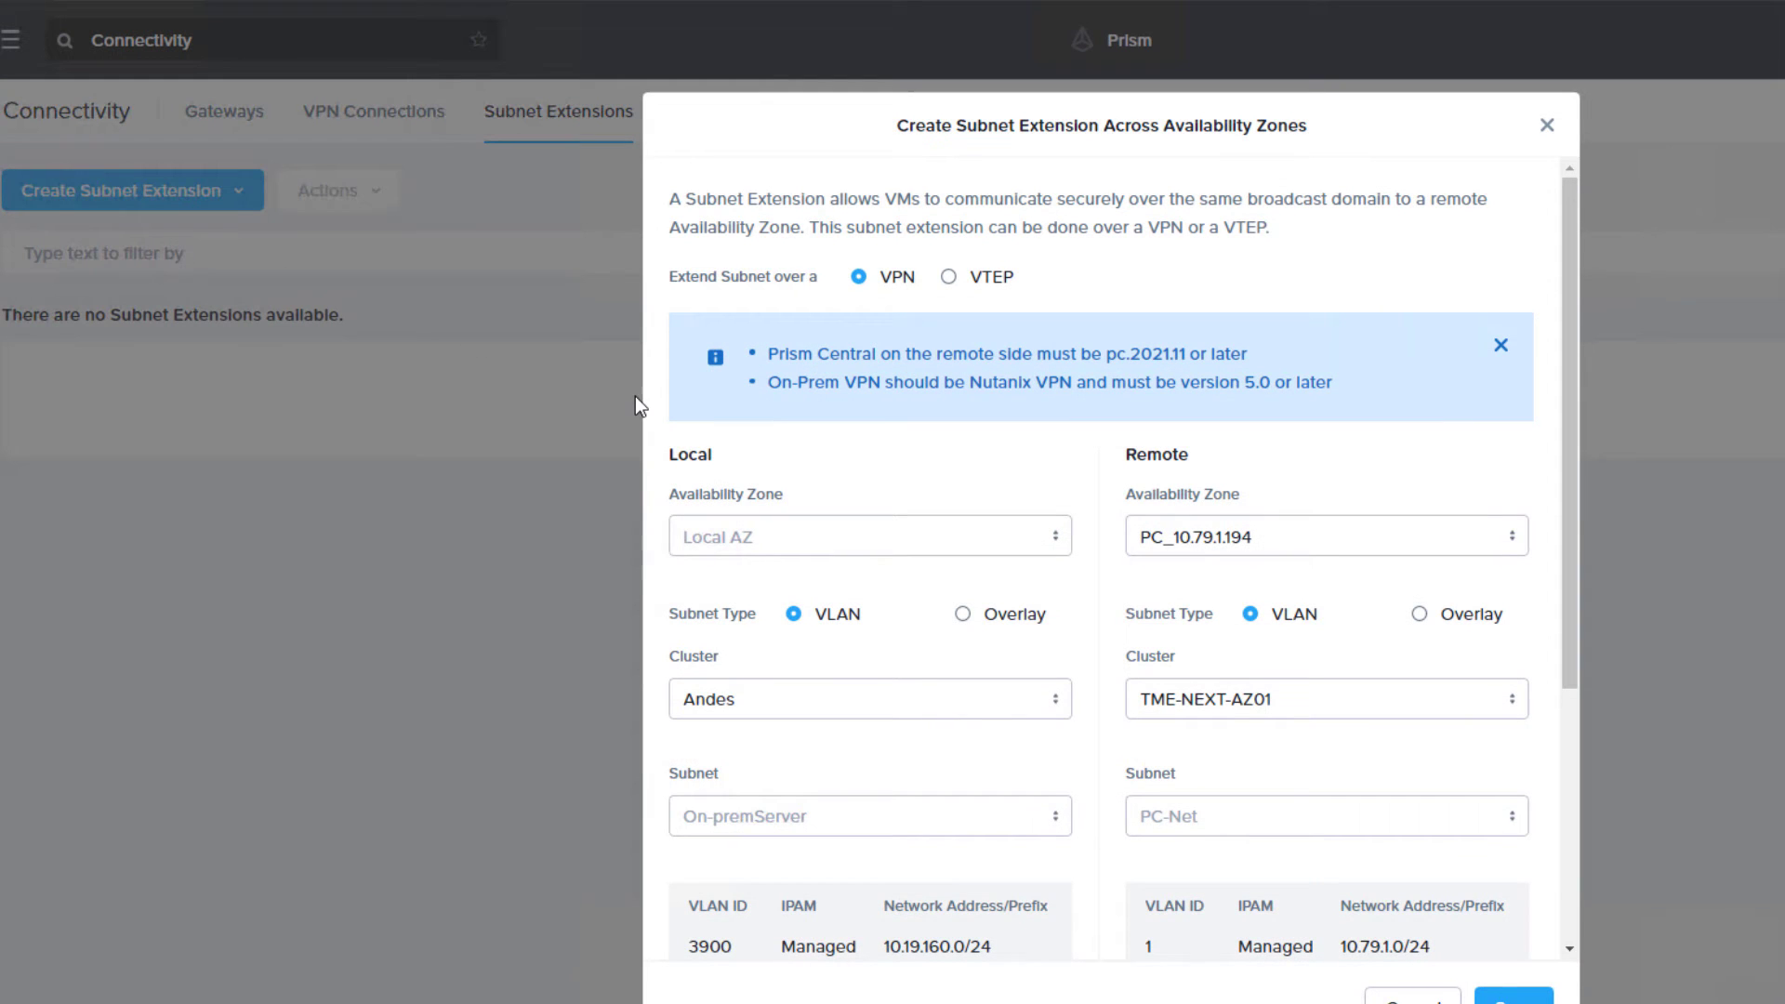
{"action": "left_click", "coordinate": [979, 282]}
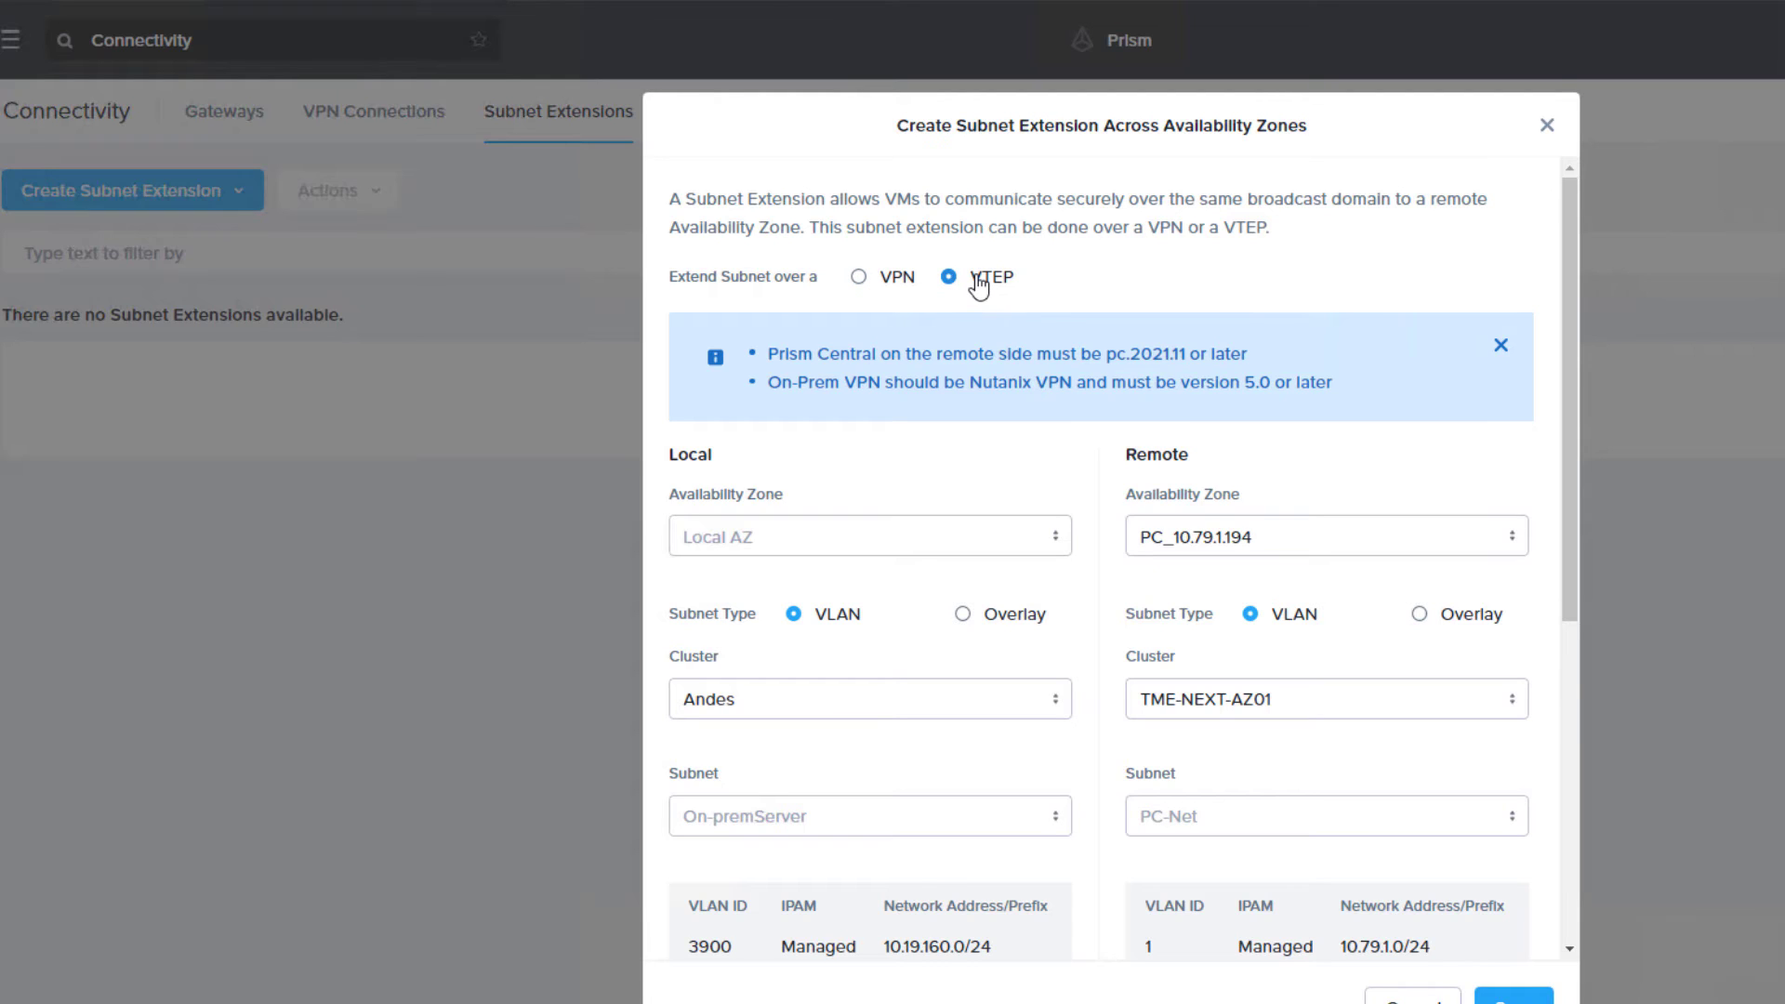
{"action": "left_click", "coordinate": [971, 620]}
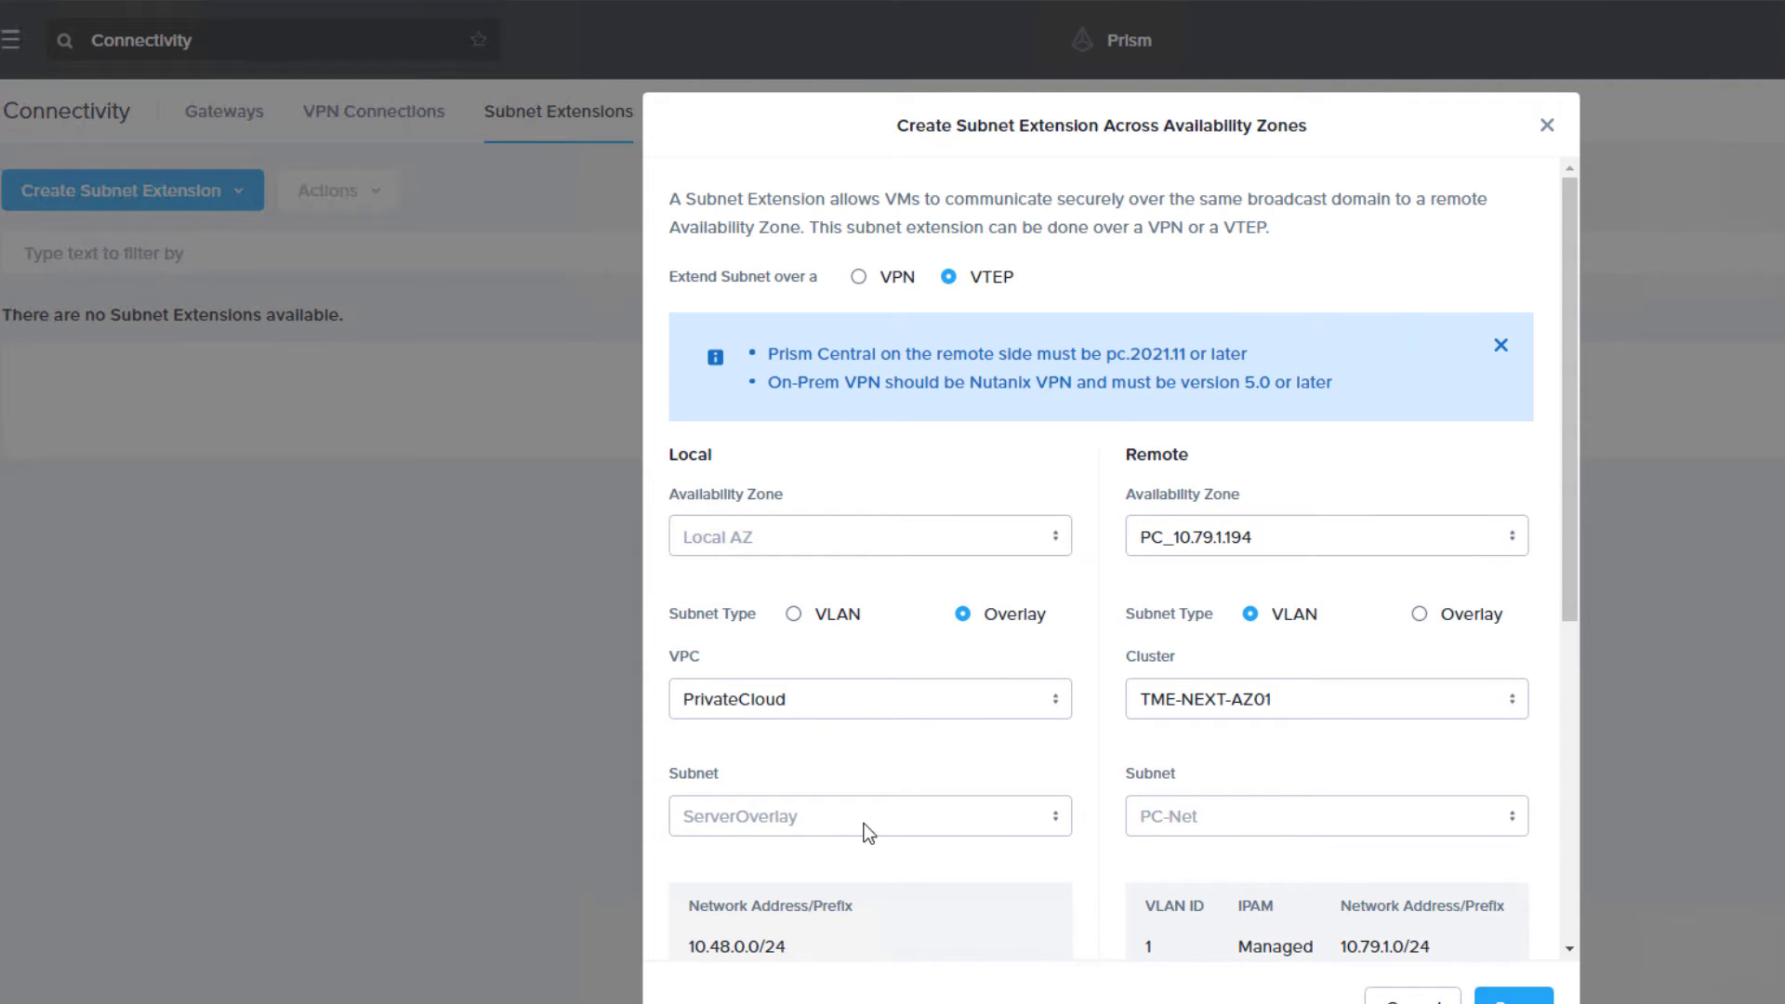
{"action": "left_click_drag", "start_coordinate": [1571, 389], "coordinate": [877, 610]}
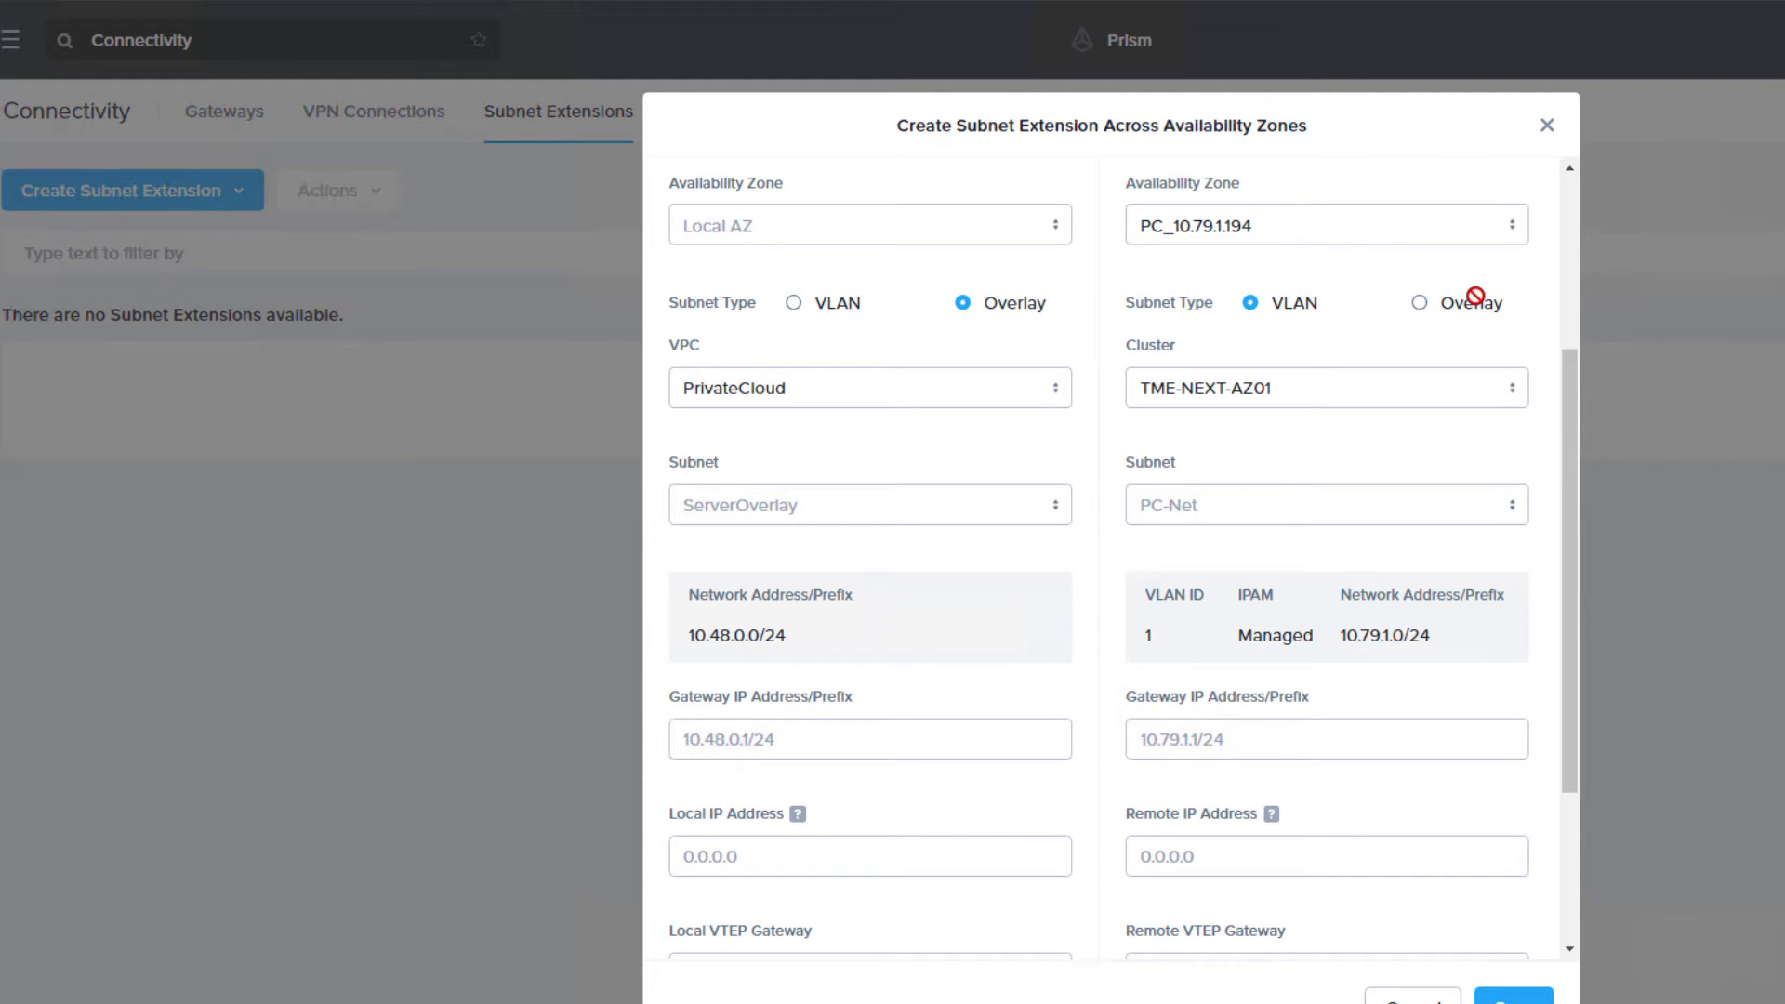
{"action": "left_click", "coordinate": [1419, 303]}
{"action": "left_click", "coordinate": [1425, 385]}
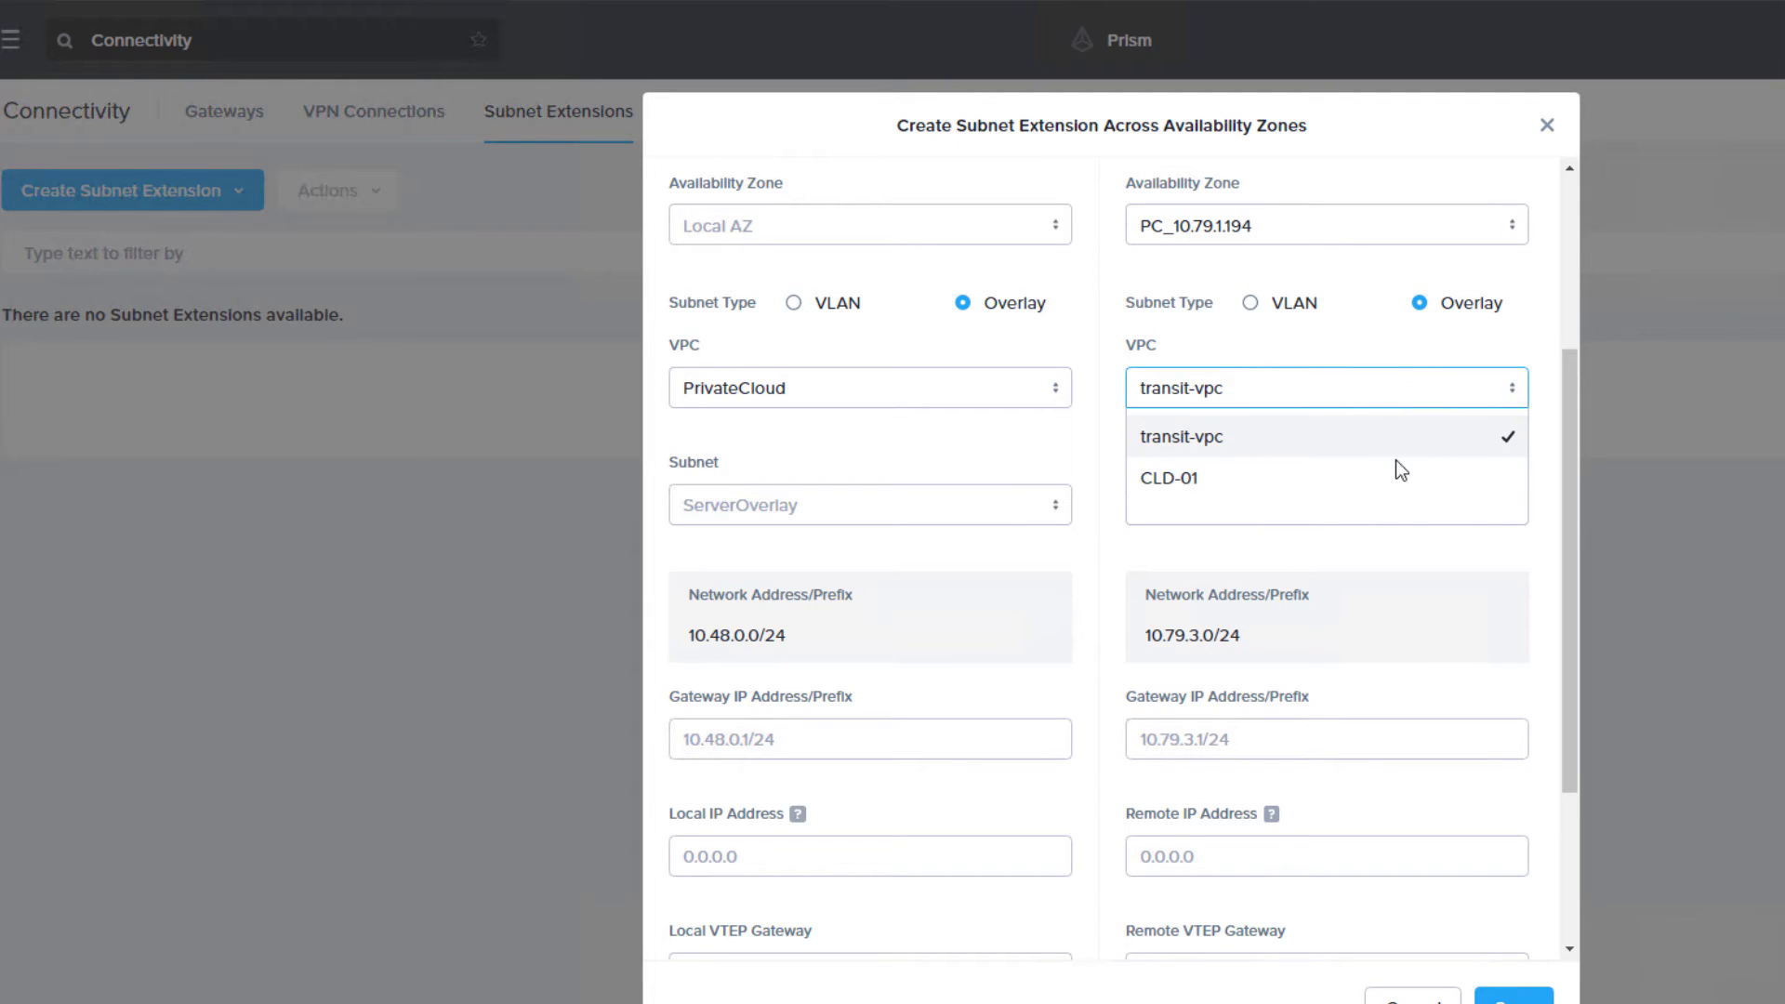
{"action": "left_click", "coordinate": [1361, 496]}
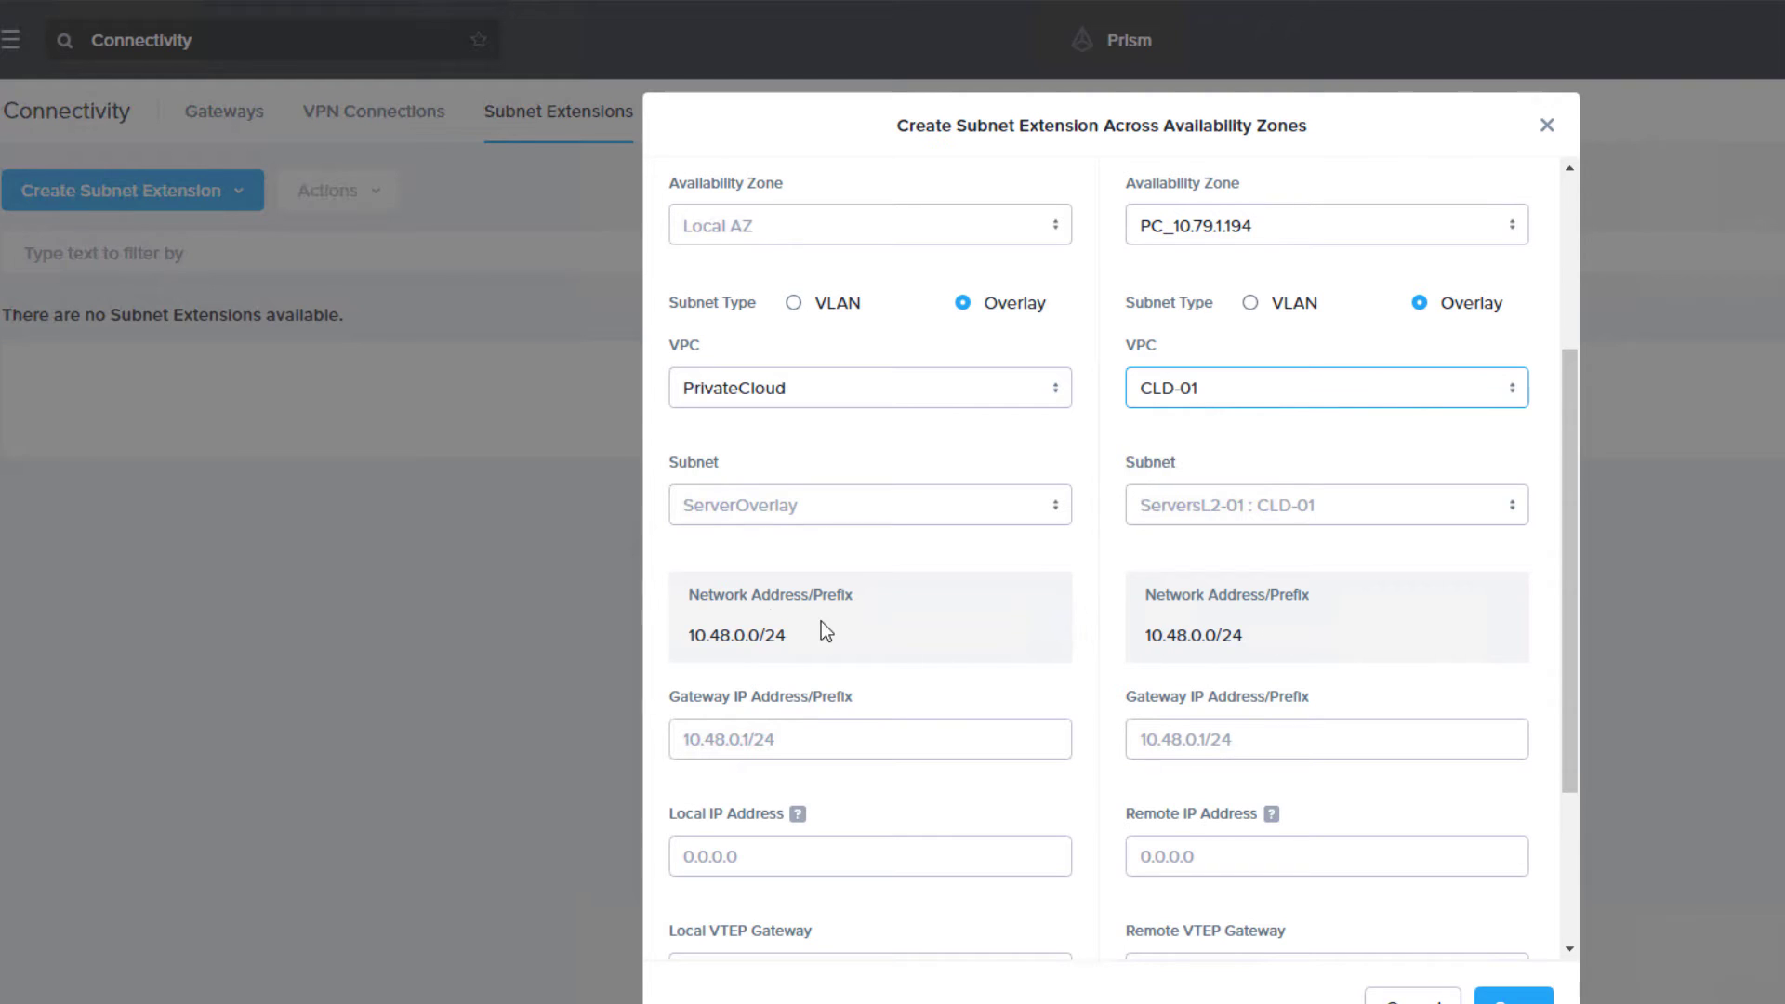
- Enter local VTEP IP 10.48.0.7 and remote IP 10.48.0.6
{"action": "left_click", "coordinate": [784, 857]}
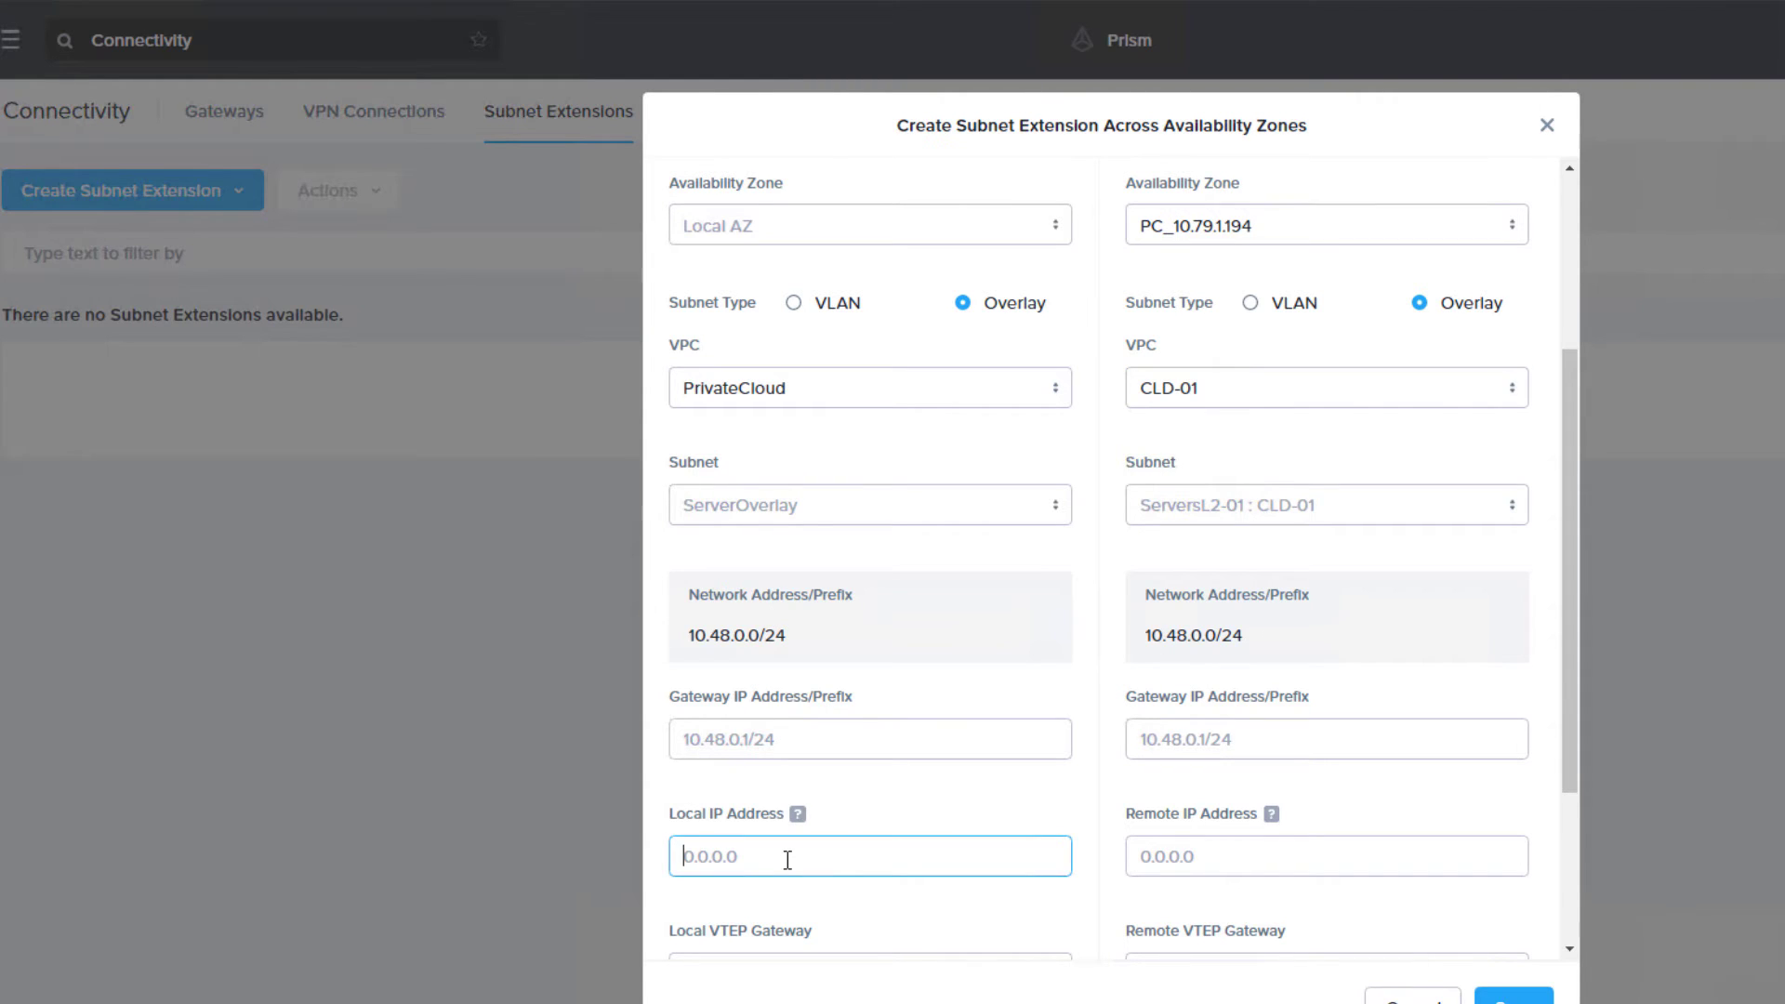
{"action": "type", "text": "10.48.0.0.7"}
{"action": "key", "text": "BackSpace"}
{"action": "key", "text": "ctrl+a"}
{"action": "key", "text": "ctrl+c"}
{"action": "left_click", "coordinate": [1227, 846]}
{"action": "key", "text": "ctrl+v"}
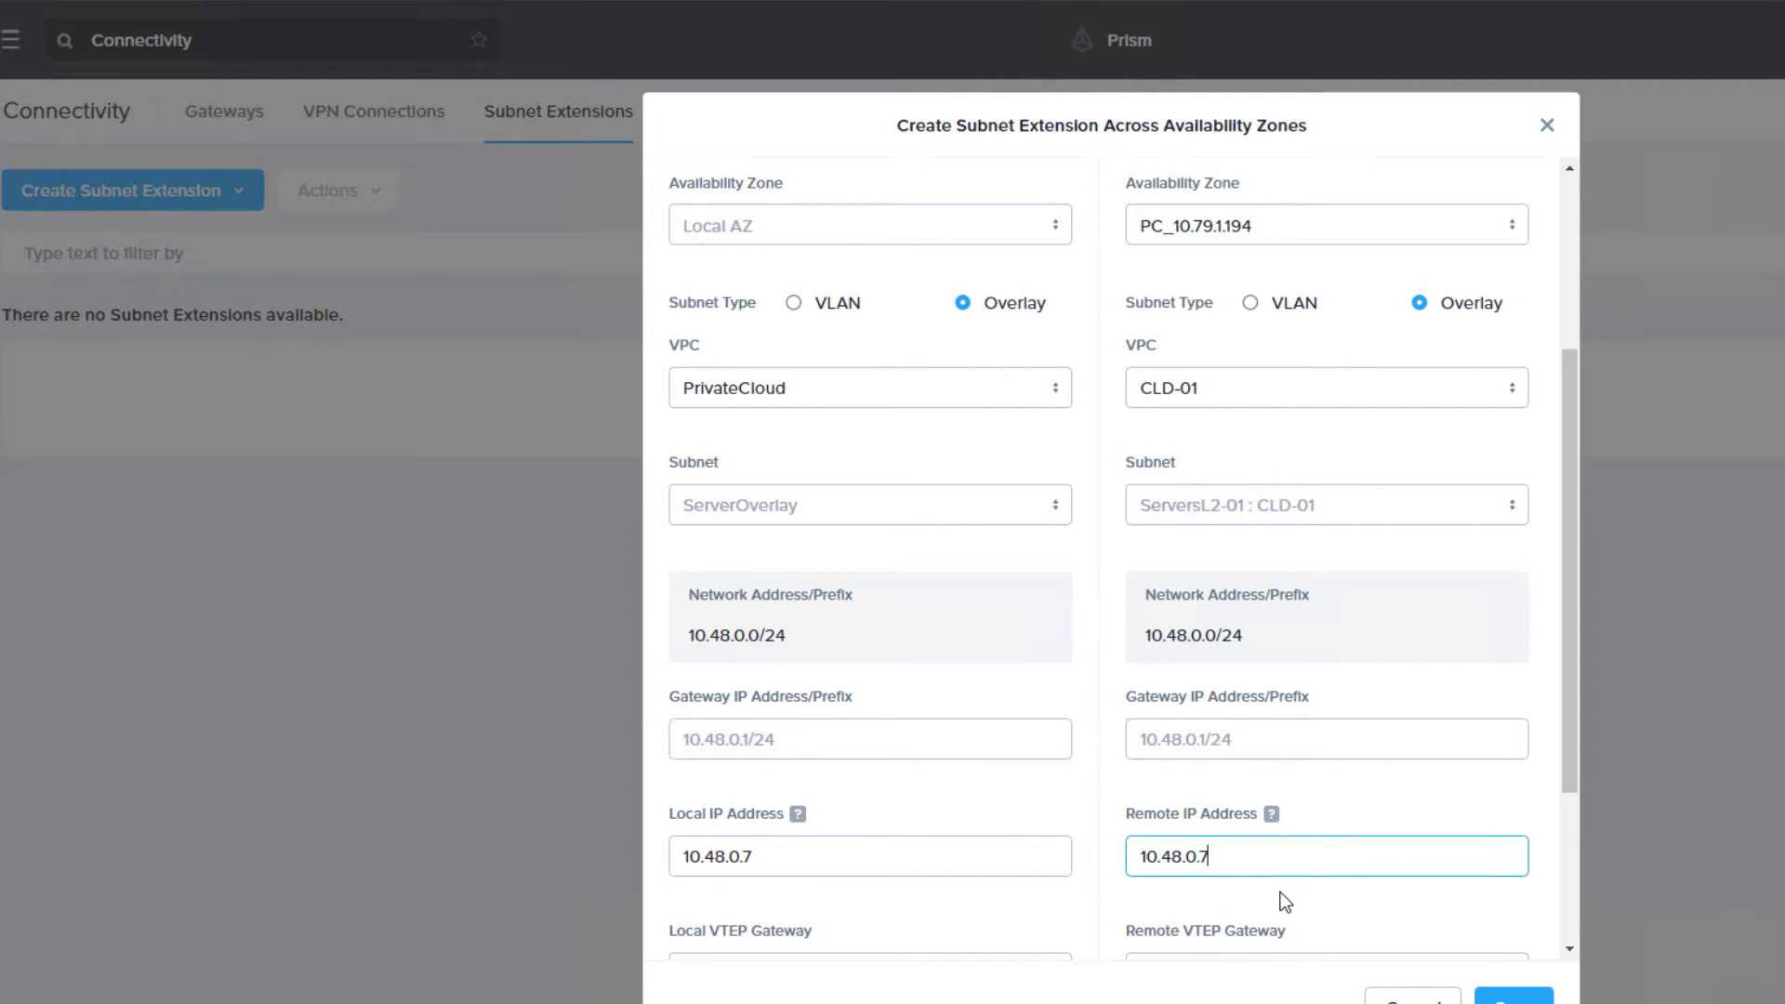
{"action": "key", "text": "BackSpace"}
{"action": "type", "text": "6"}
{"action": "left_click_drag", "start_coordinate": [1547, 564], "coordinate": [1331, 750]}
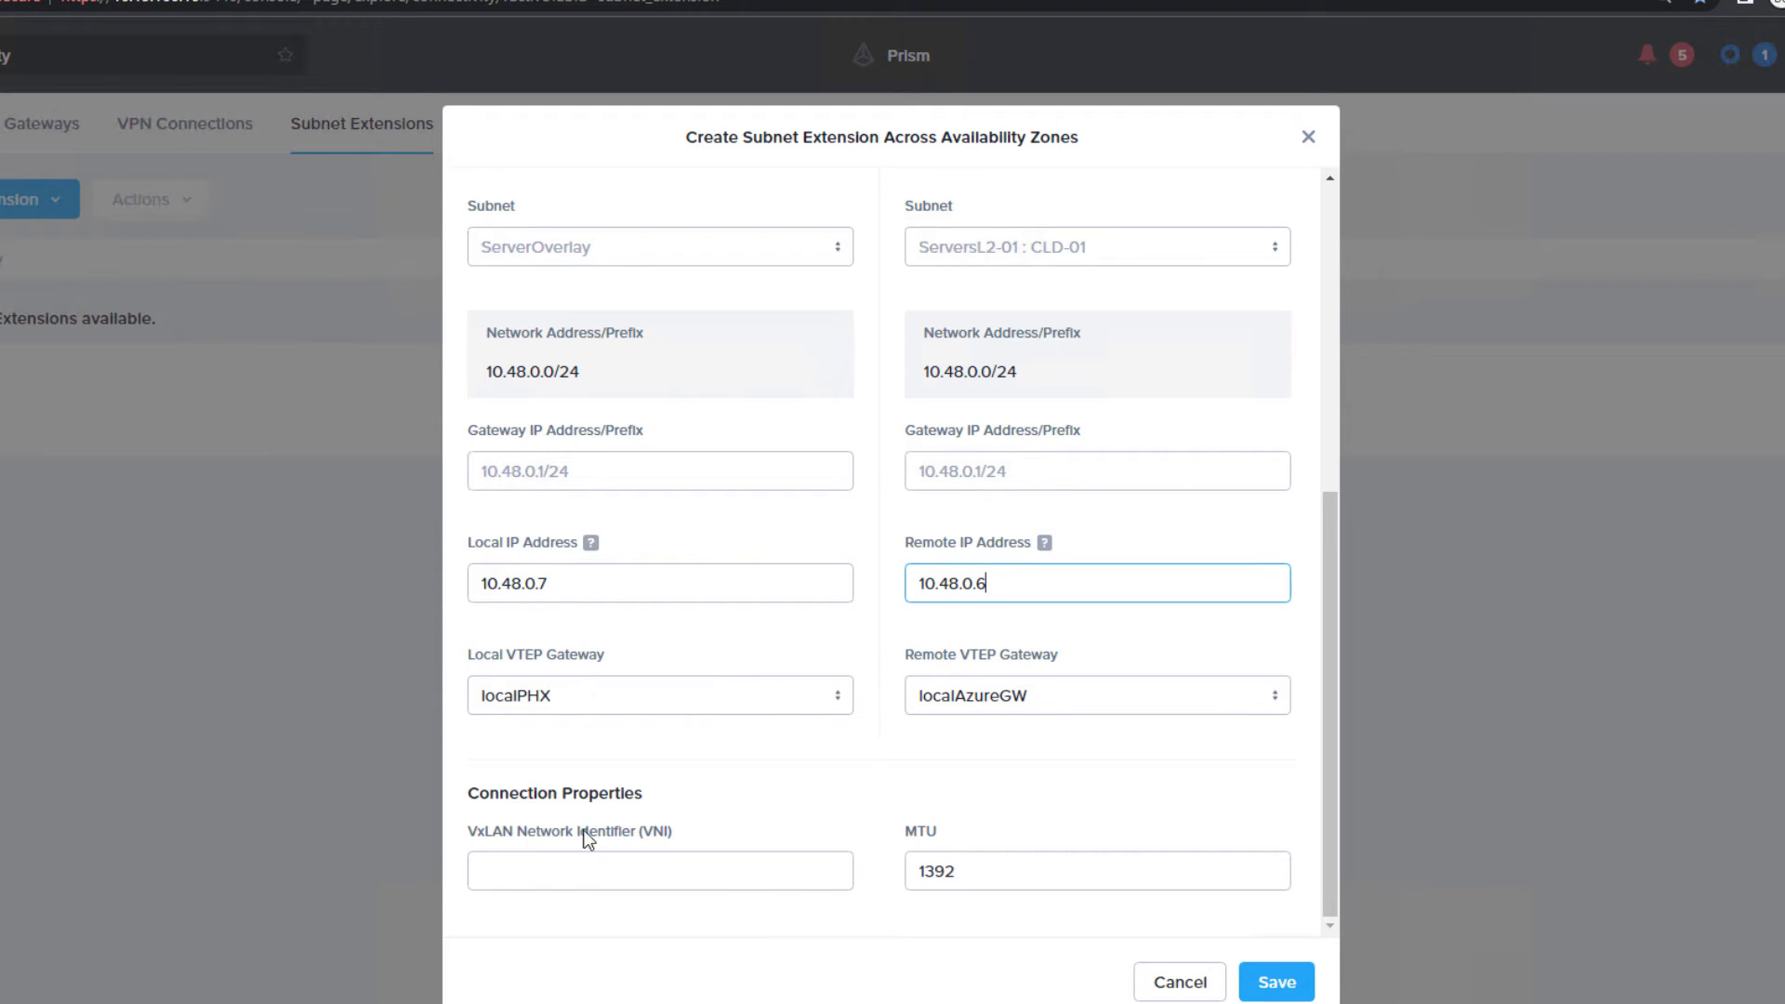
- Set the VxLAN Network Identifier to 7896 and save the subnet extension
{"action": "left_click", "coordinate": [560, 874]}
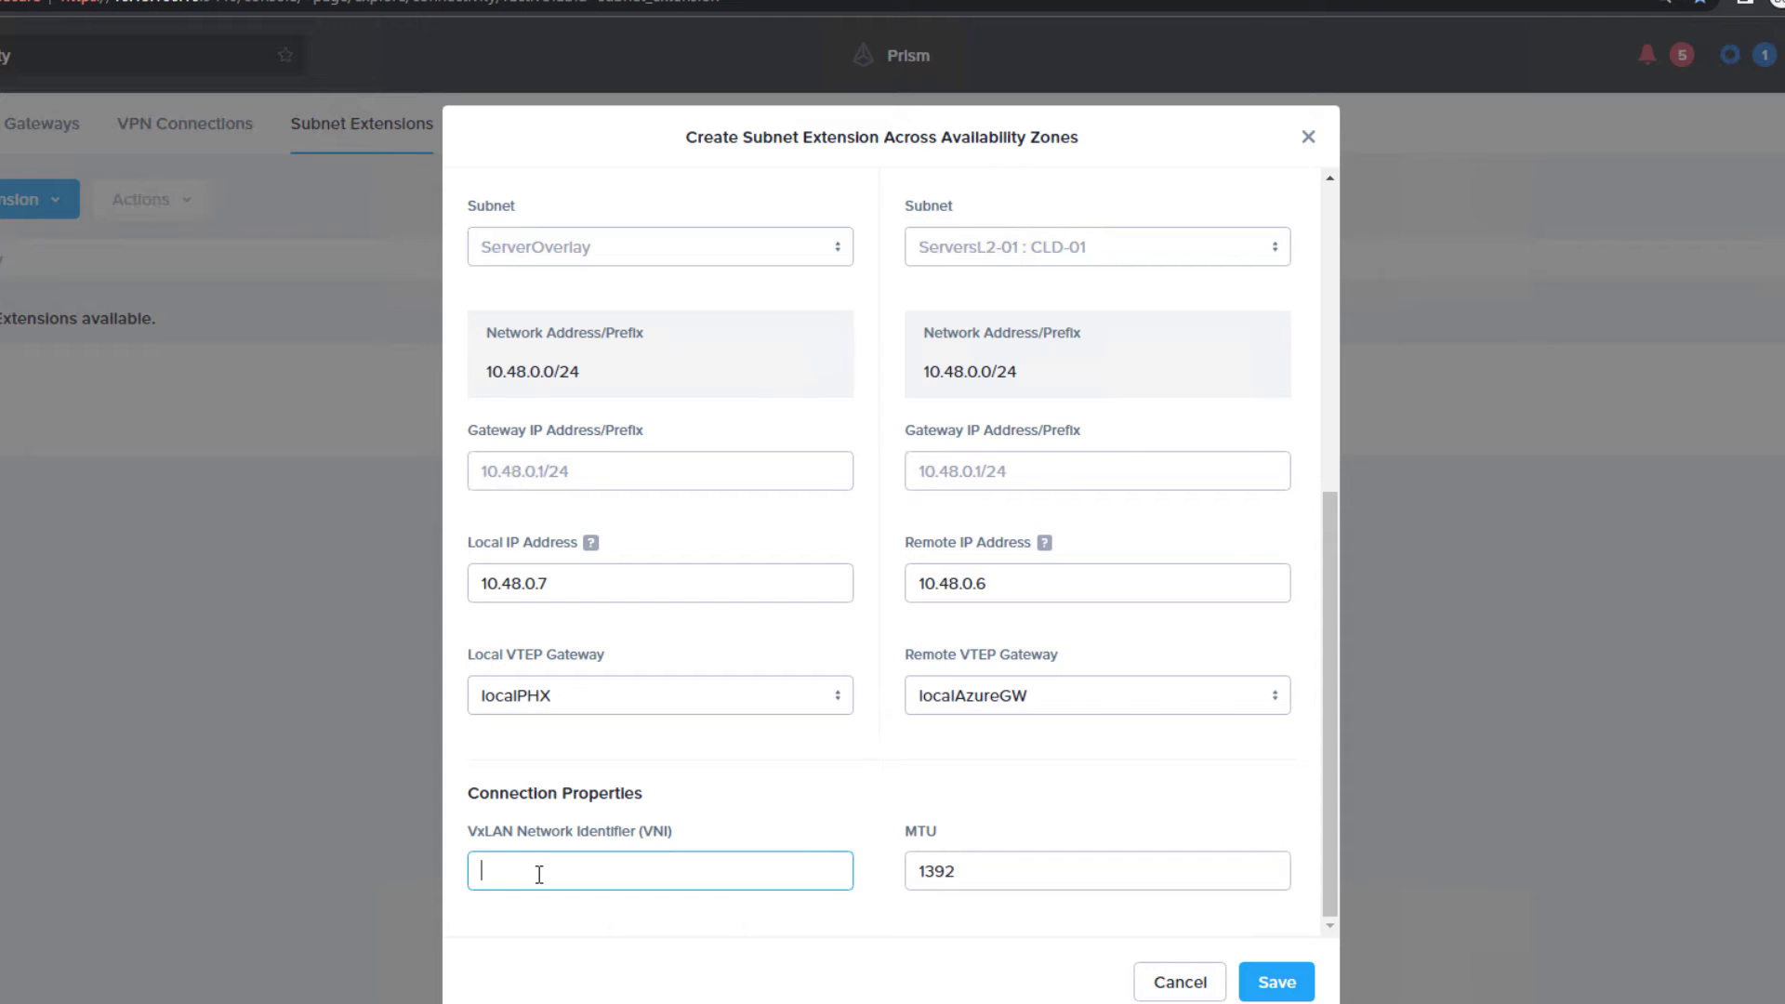
{"action": "type", "text": "7896"}
{"action": "left_click", "coordinate": [1276, 982]}
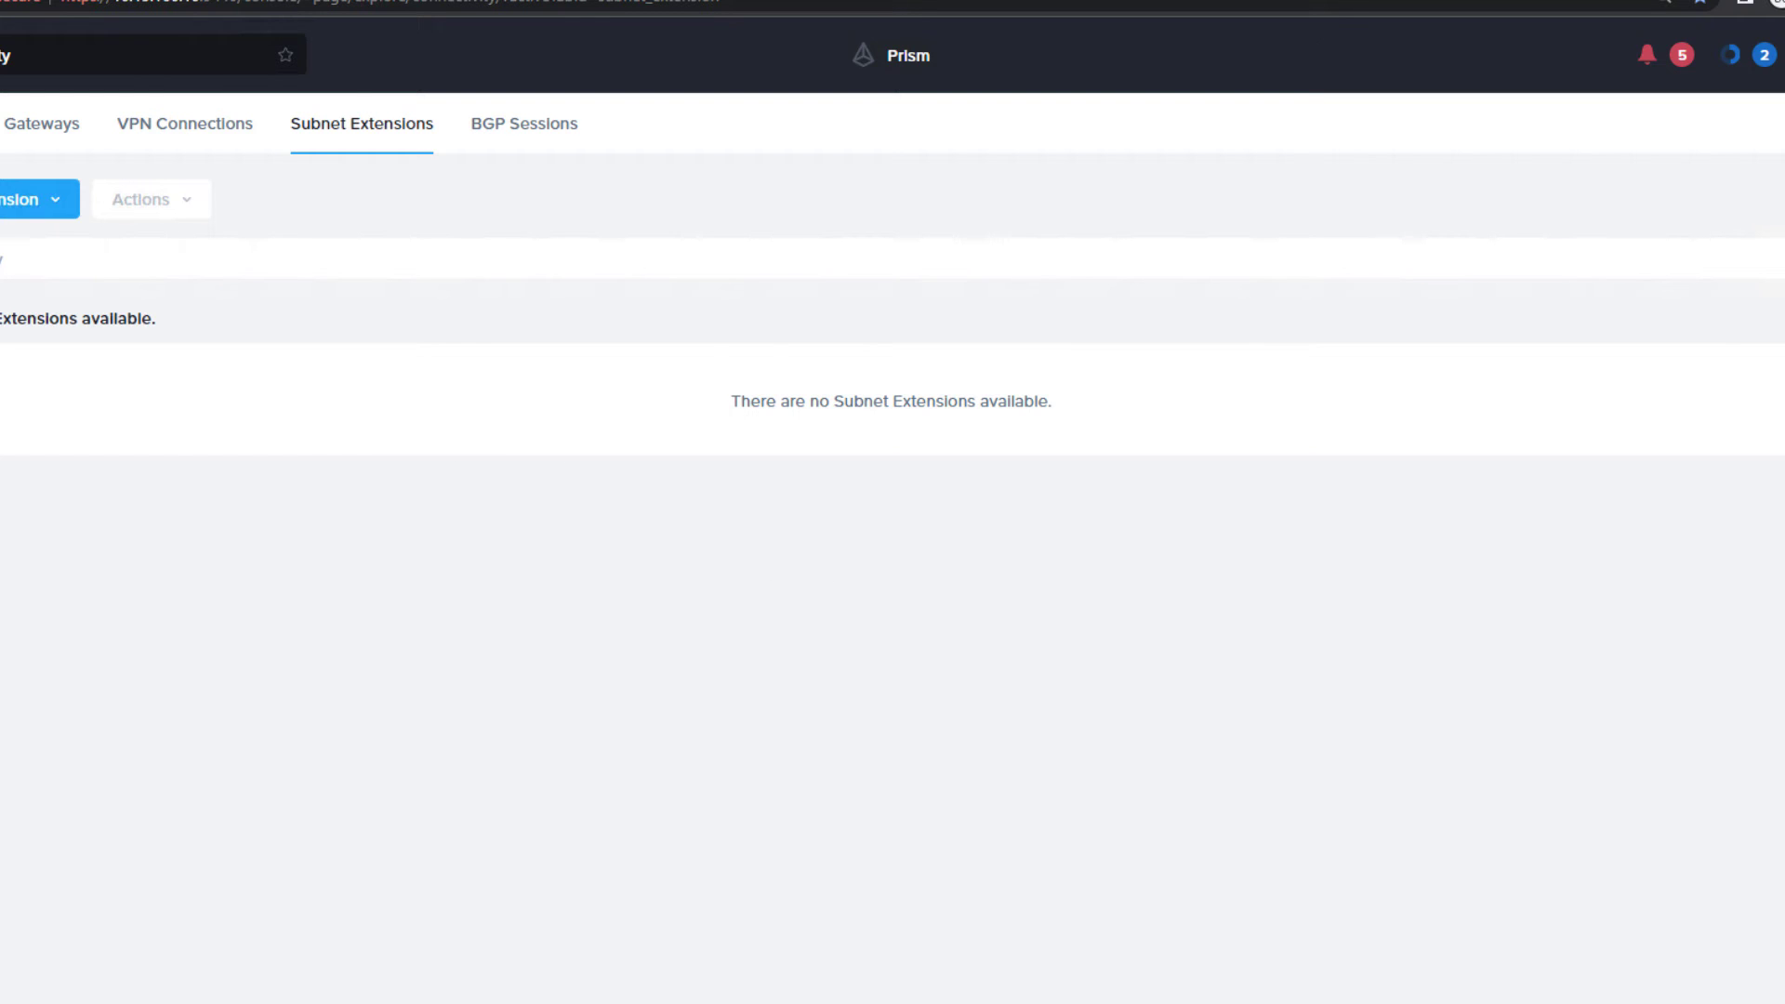
- Check recent tasks and open the new subnet extension's summary to review VNI and IPs
{"action": "left_click", "coordinate": [1763, 56]}
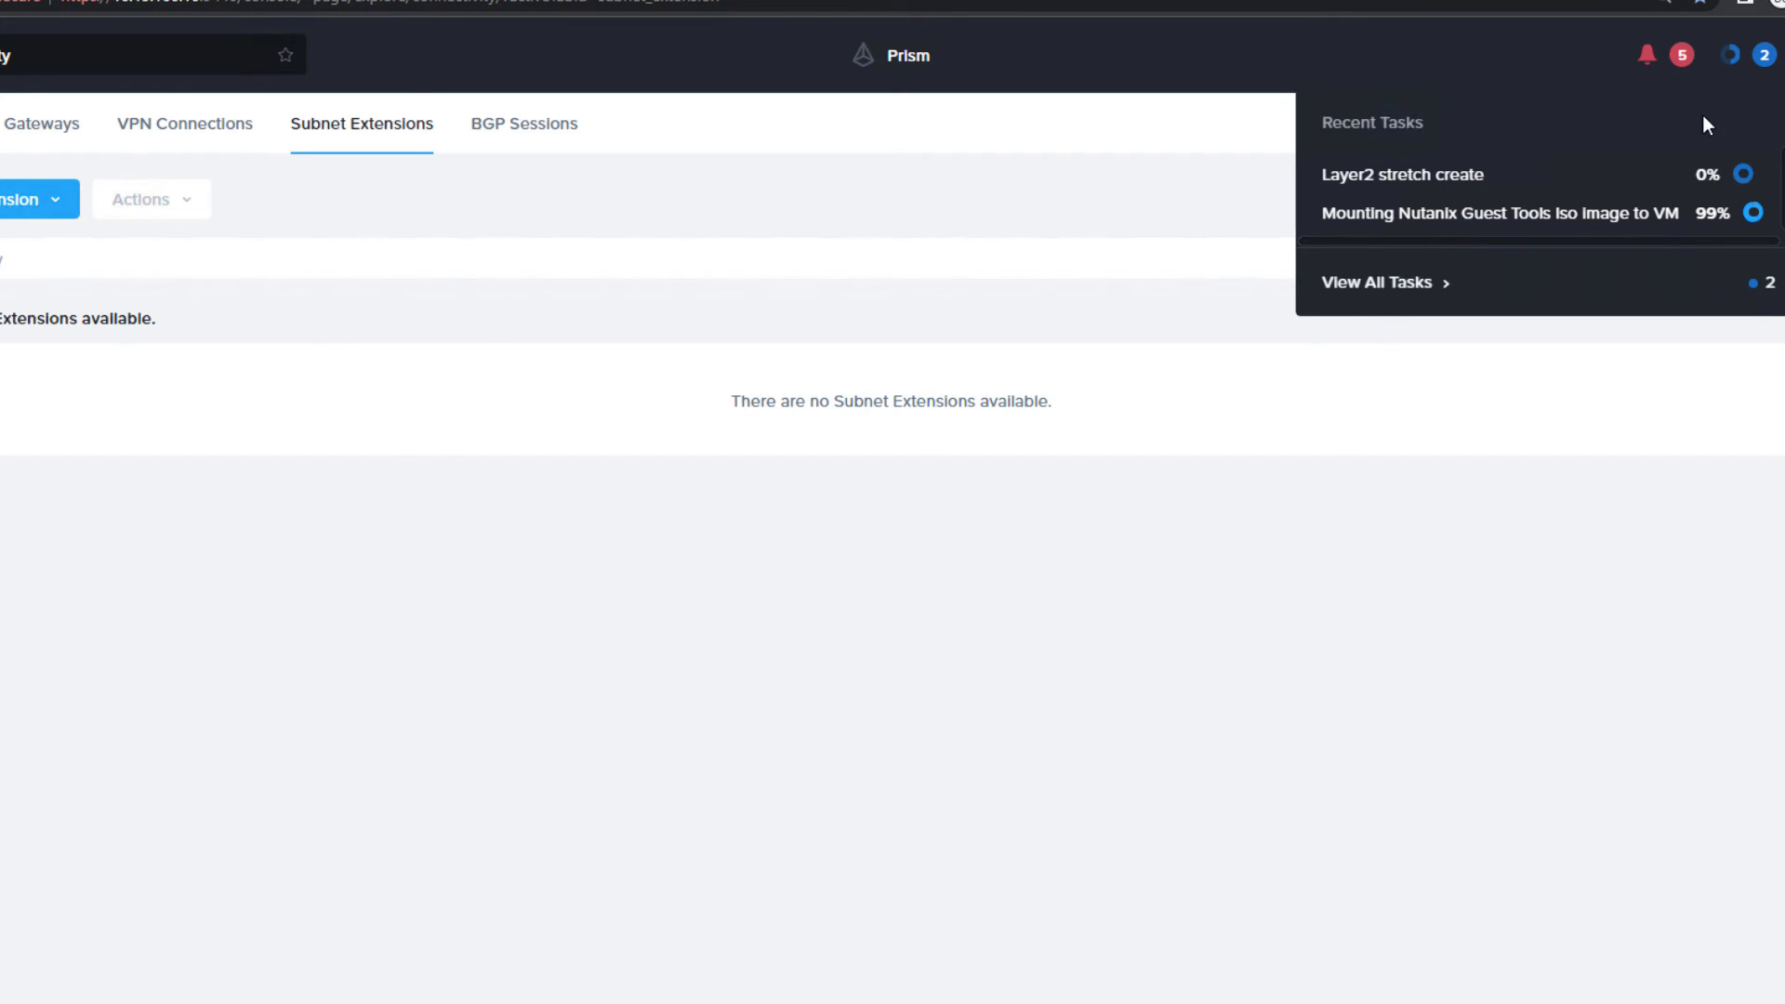
{"action": "left_click", "coordinate": [707, 400]}
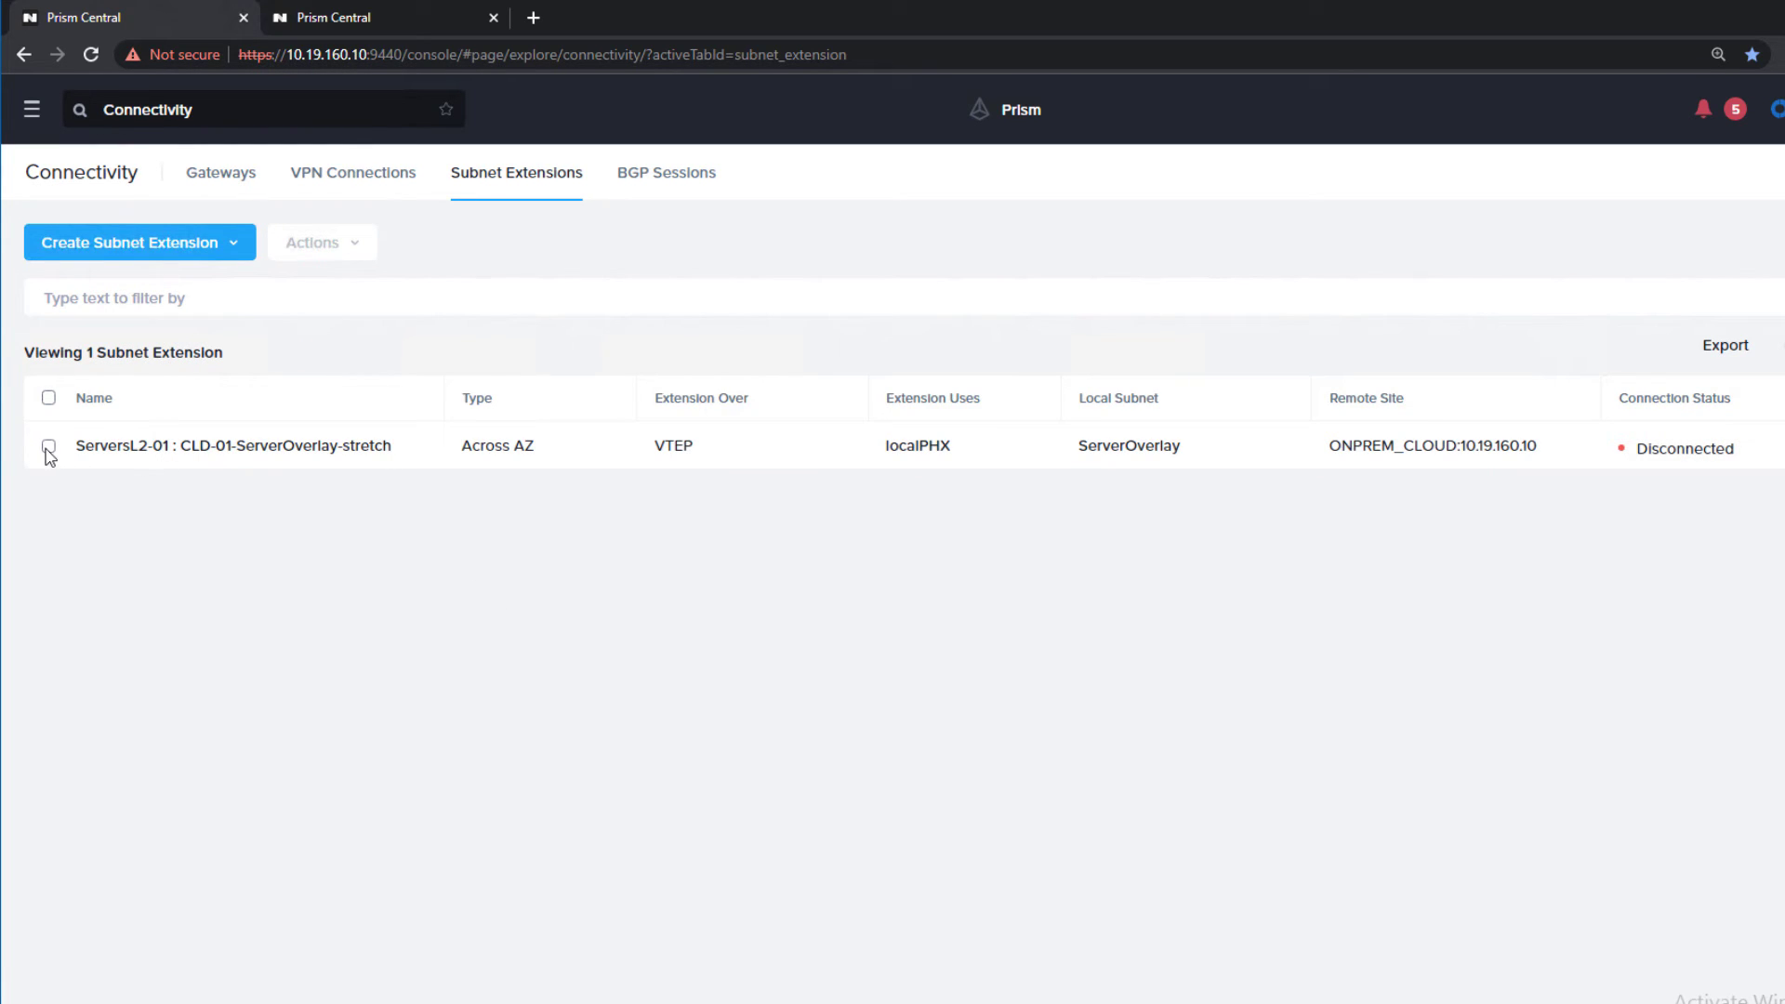
{"action": "left_click", "coordinate": [93, 454]}
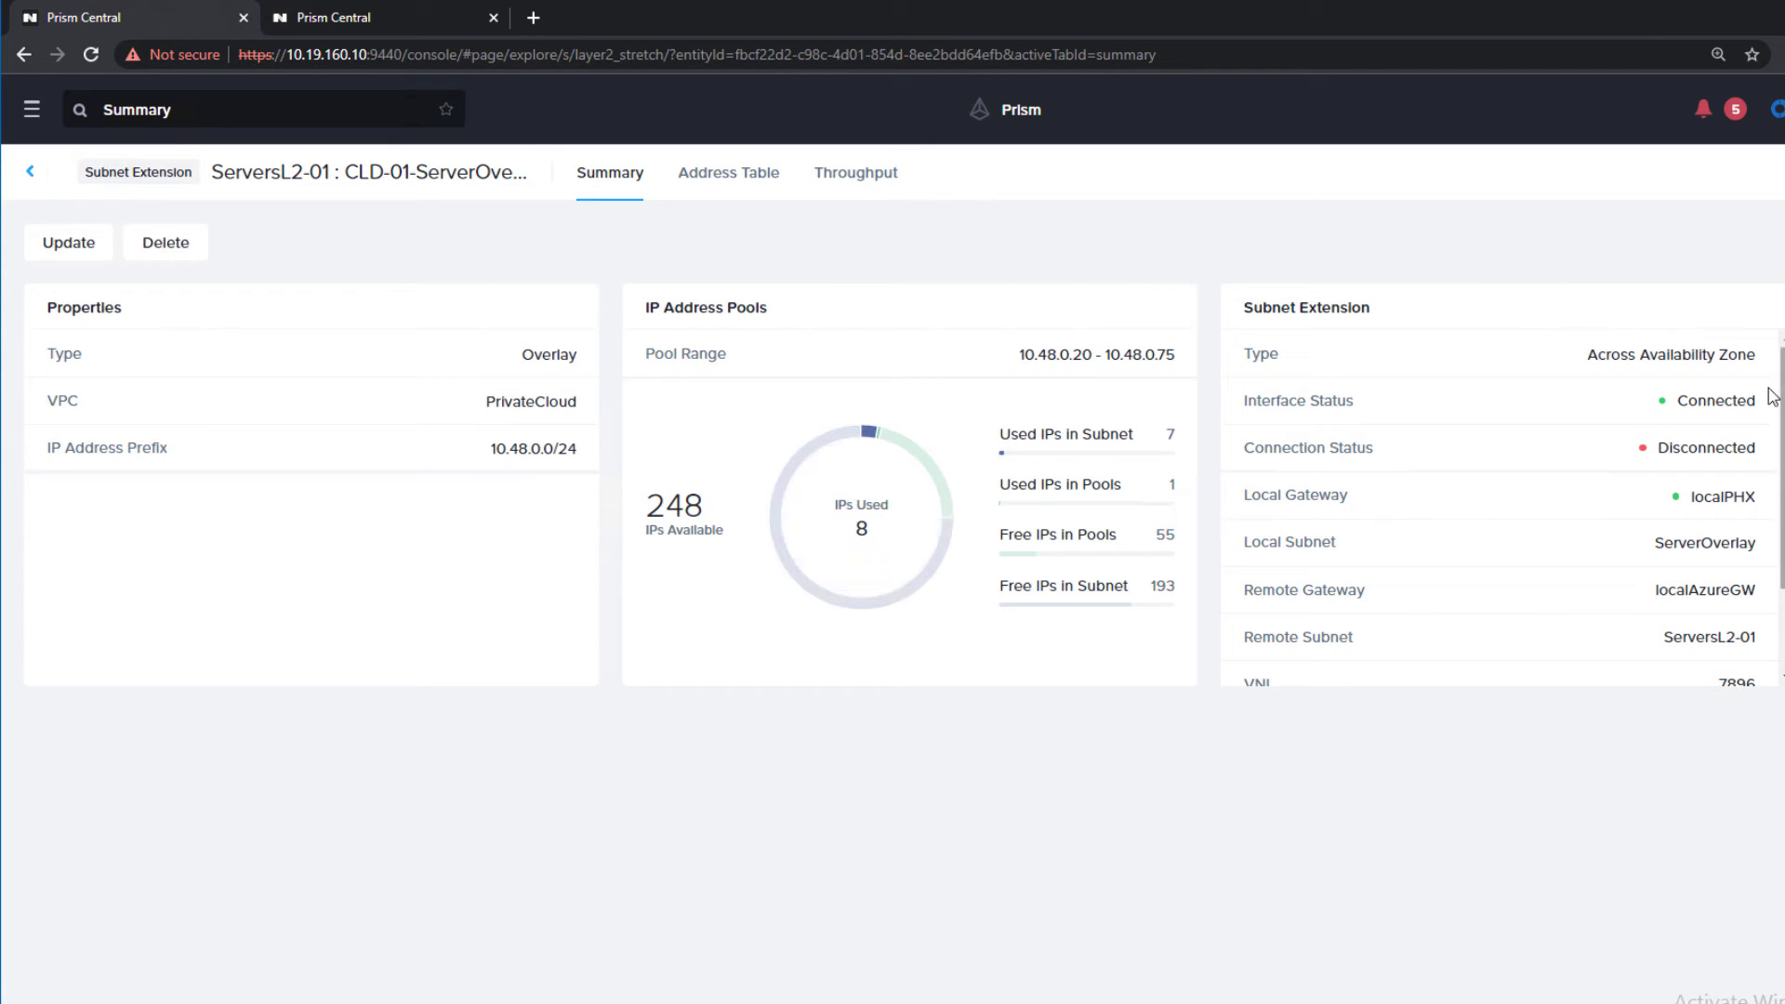
{"action": "scroll", "coordinate": [1767, 483], "scroll_direction": "down", "scroll_amount": 2}
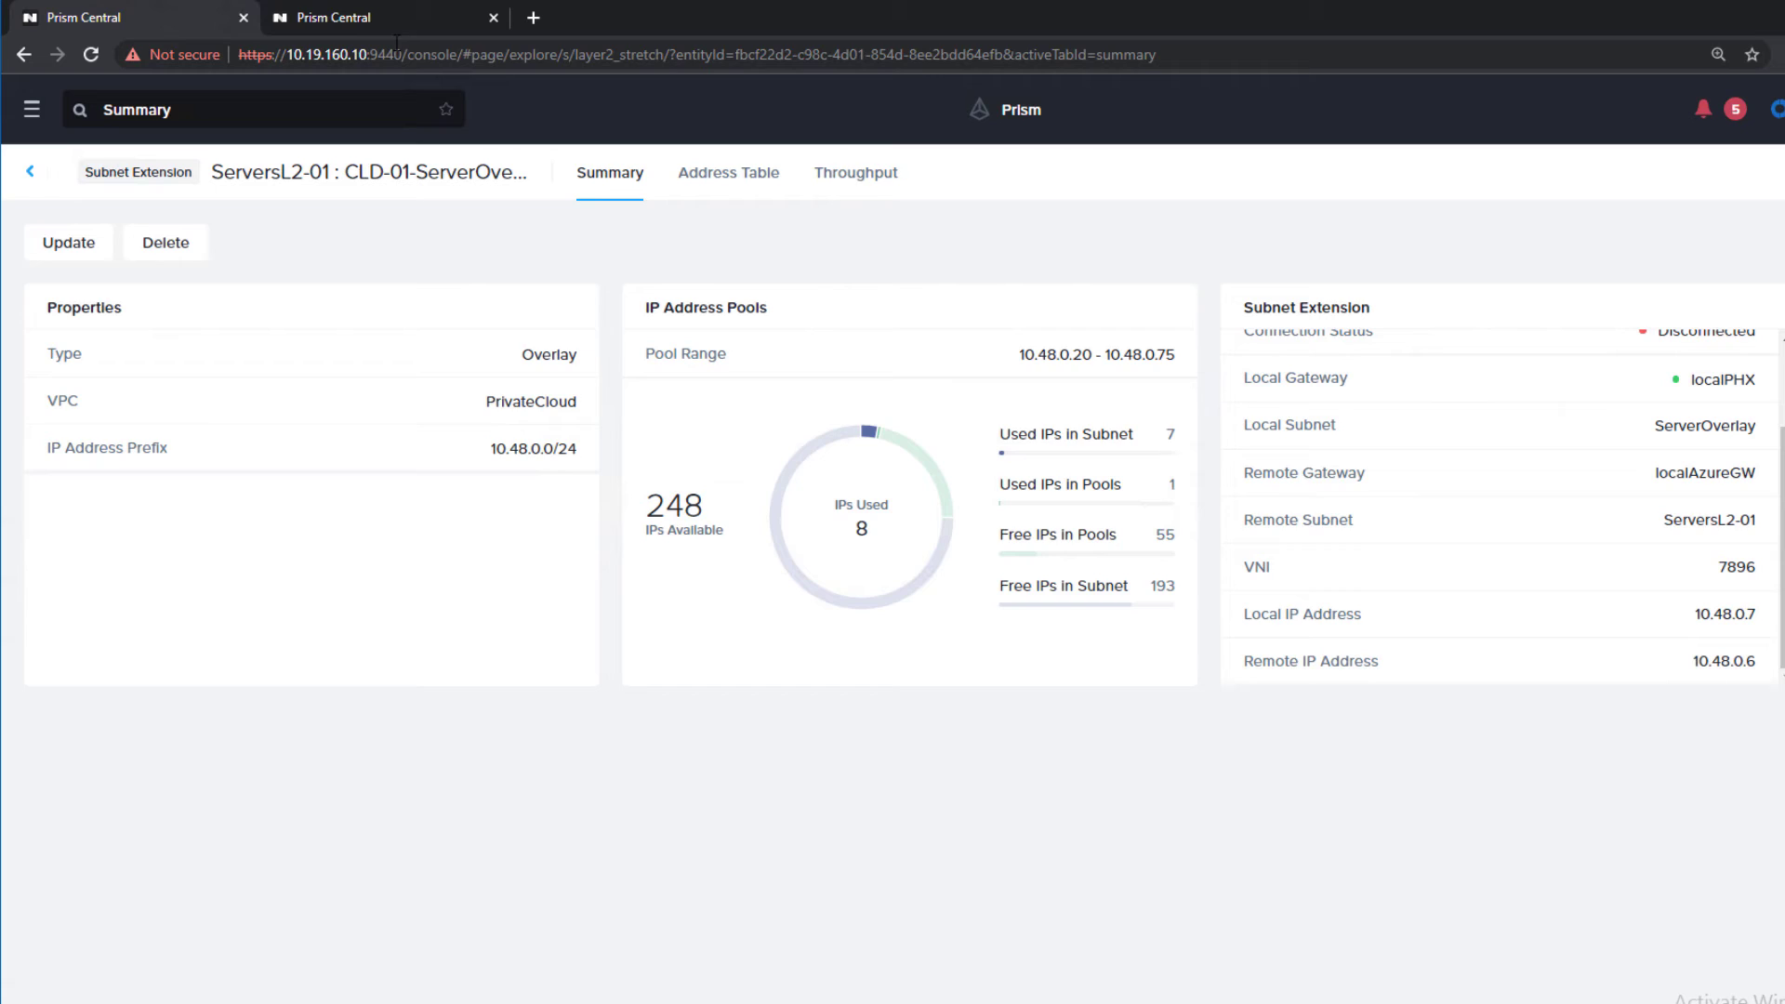
- Compare the recovery site's Subnet Extensions list, then return to the primary site
{"action": "left_click", "coordinate": [366, 21]}
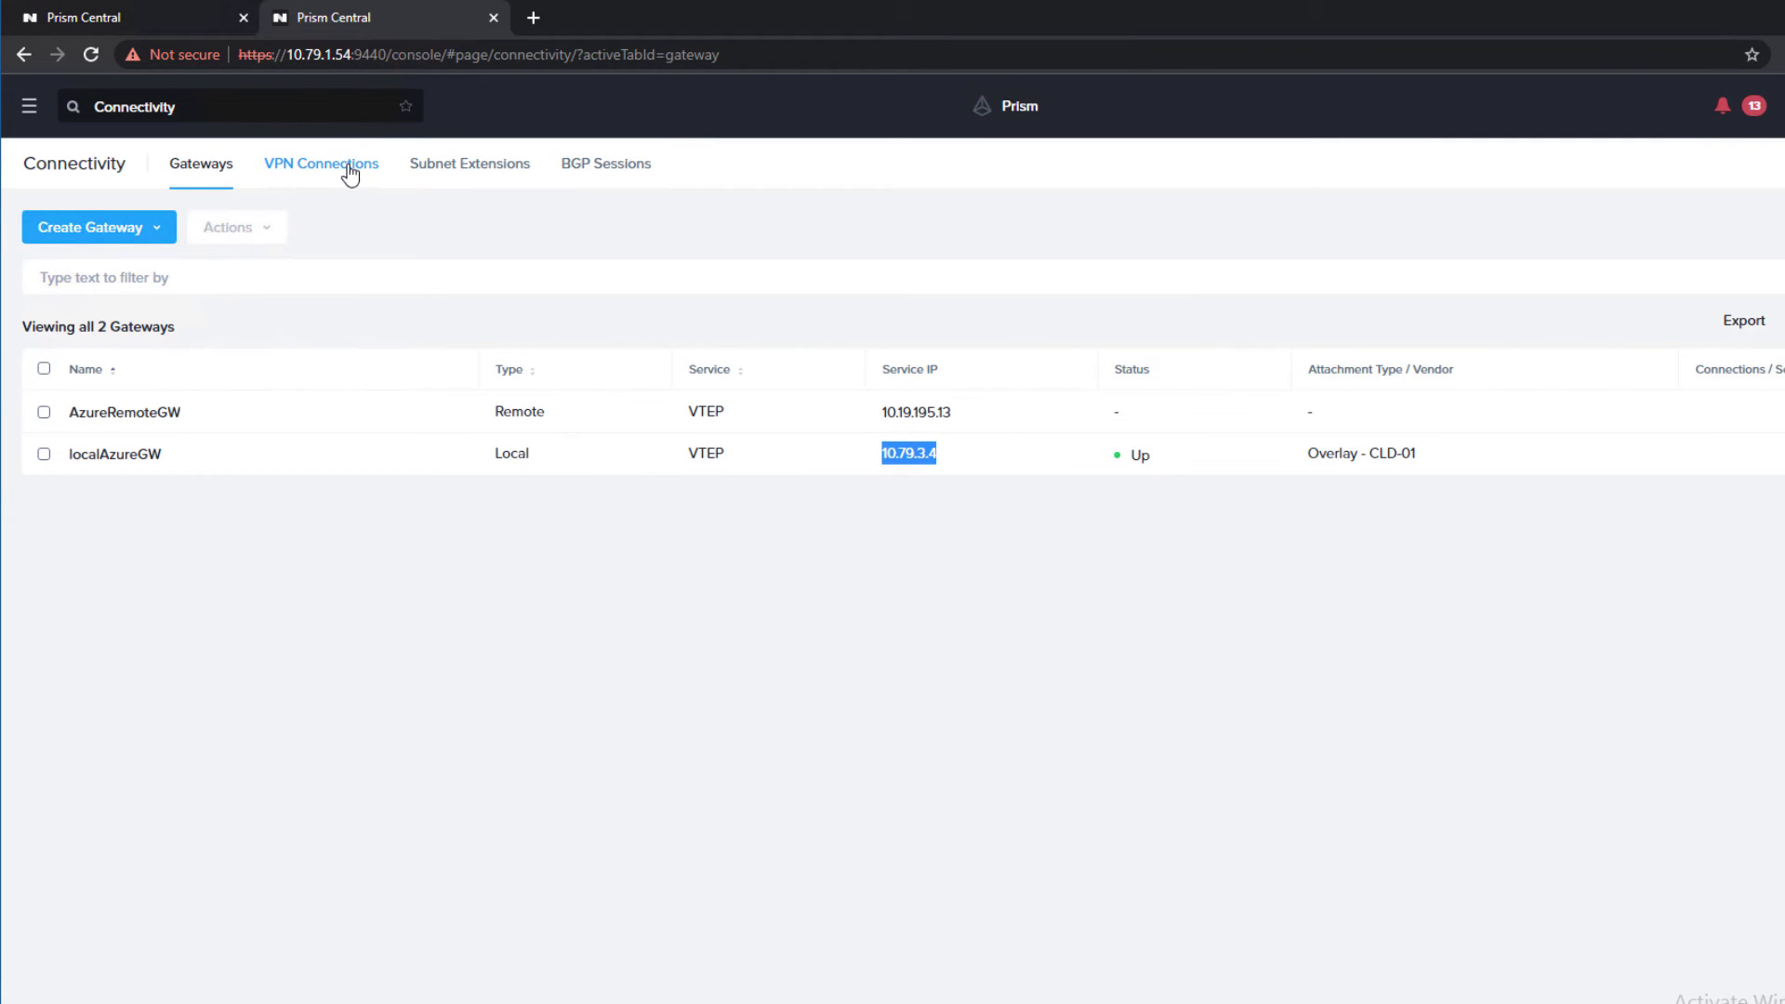
{"action": "left_click", "coordinate": [473, 165]}
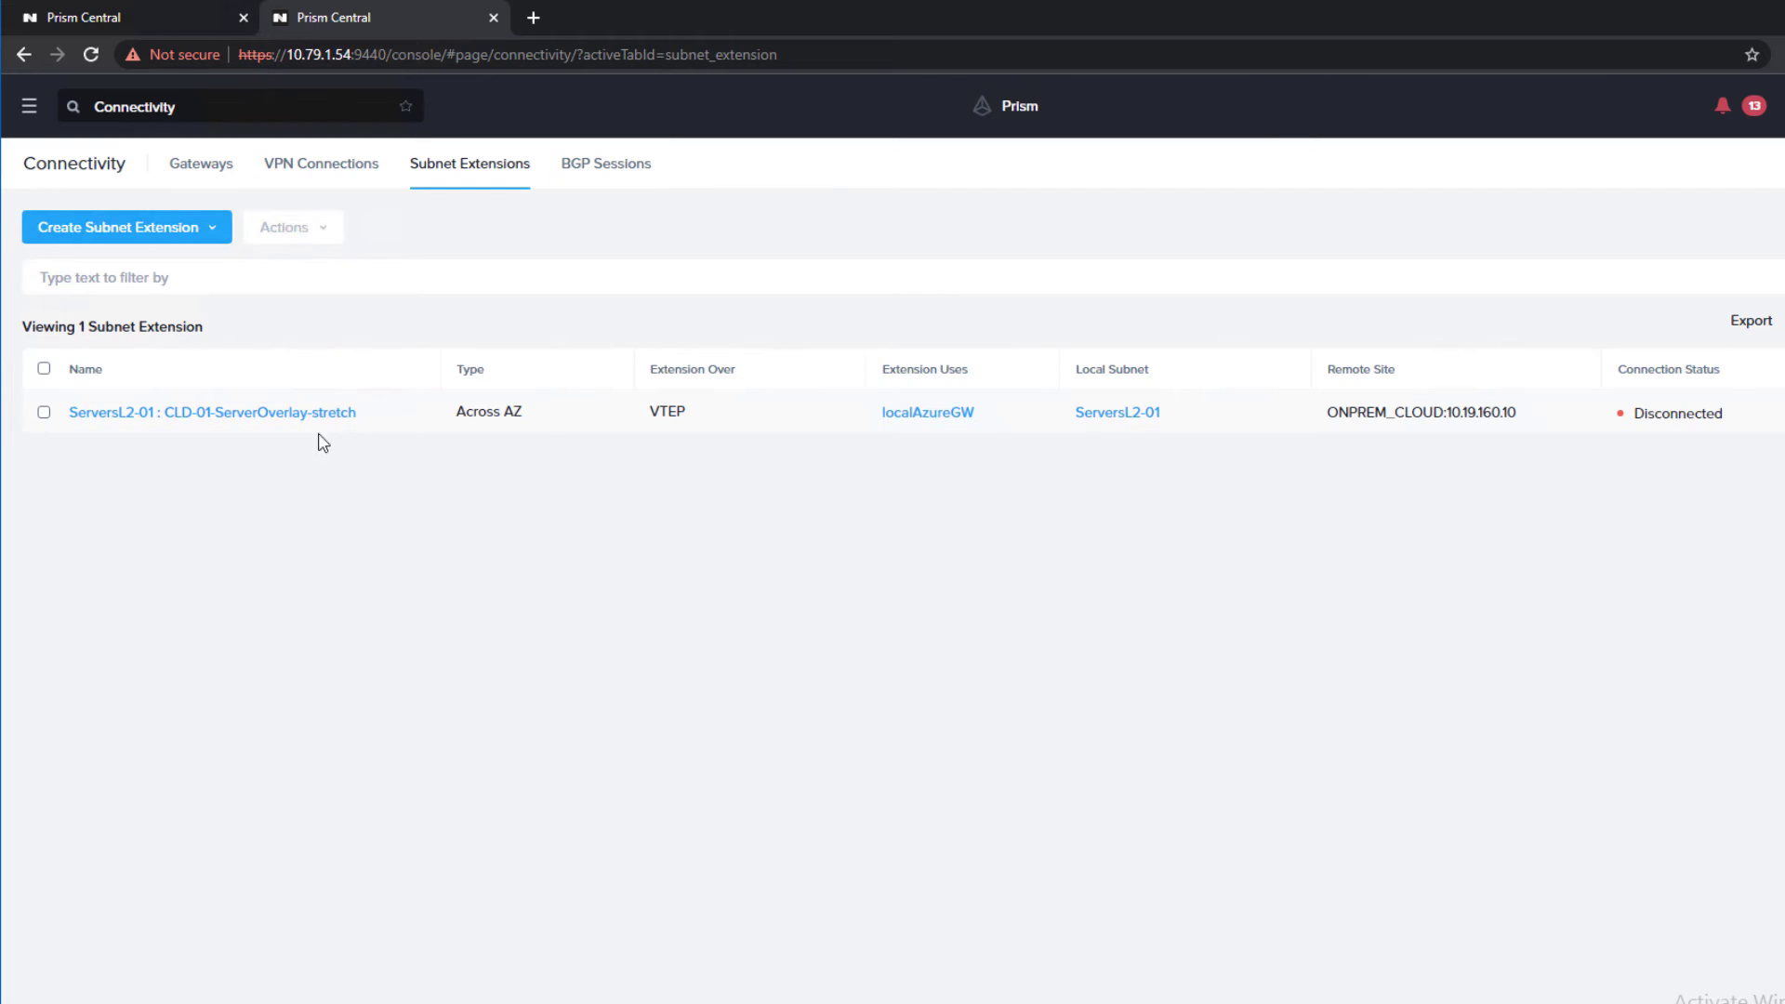
{"action": "left_click", "coordinate": [161, 10]}
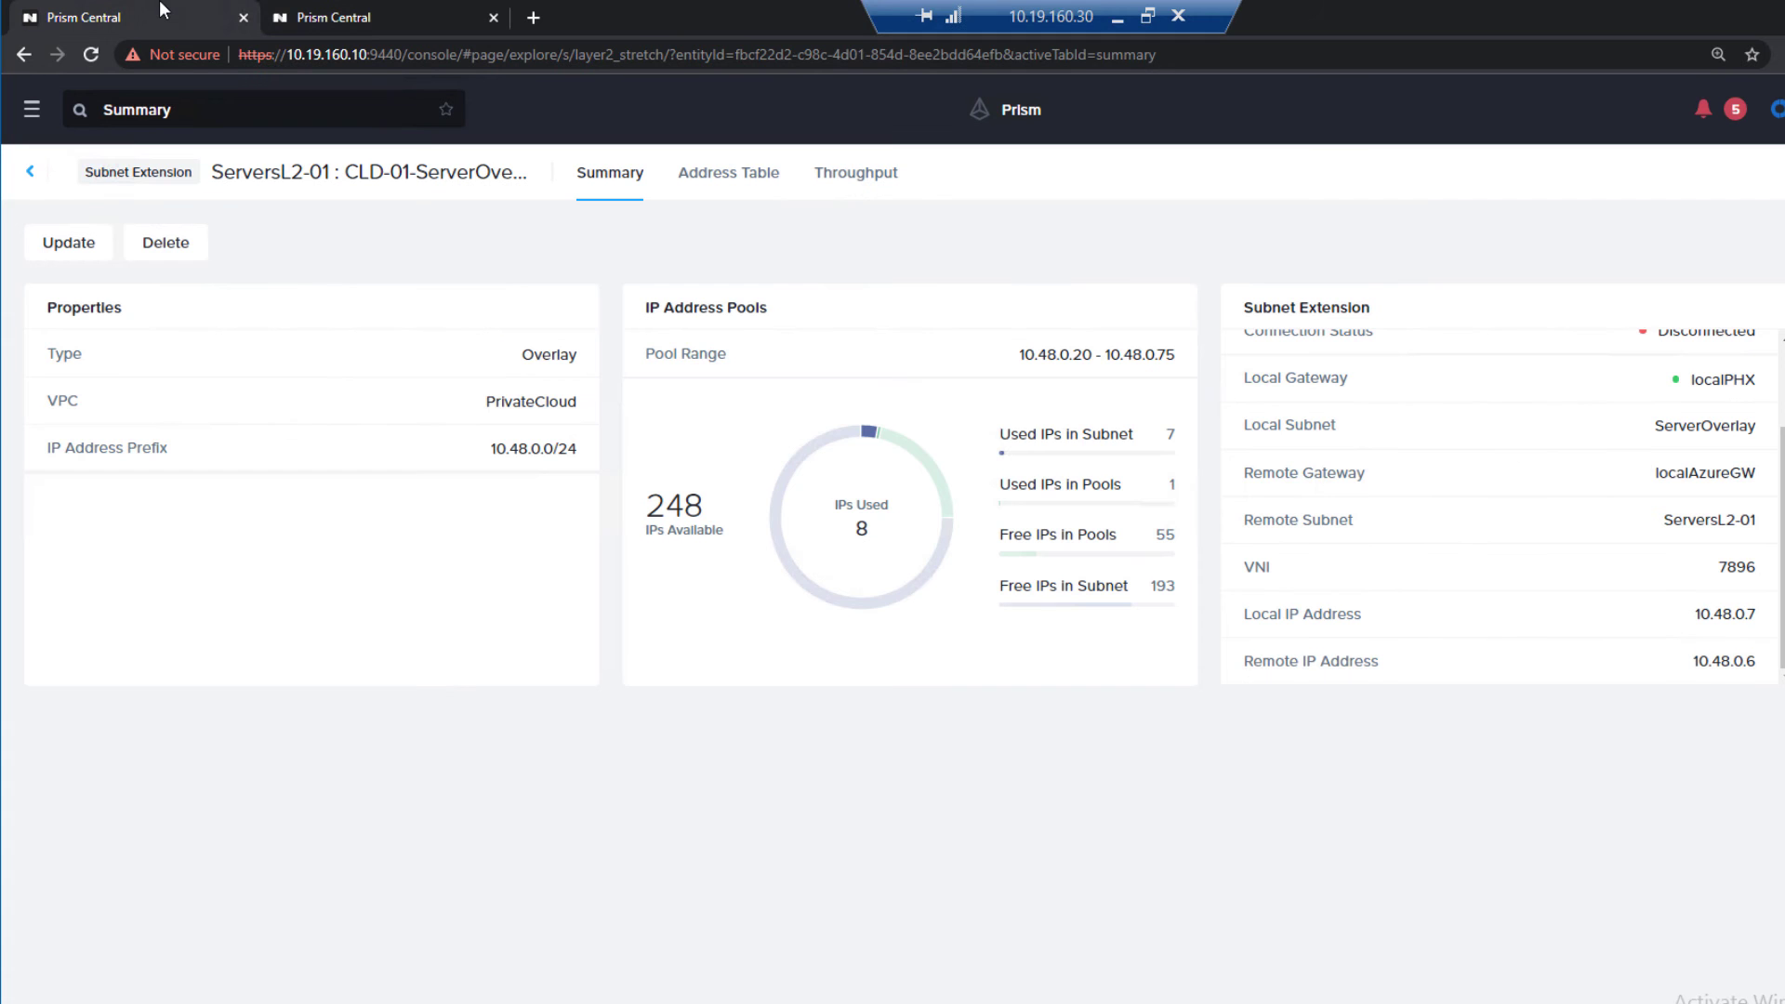
- Create recovery plan maintainIPS with primary Local AZ and recovery location PC_10.79.1.194
{"action": "left_click", "coordinate": [31, 110]}
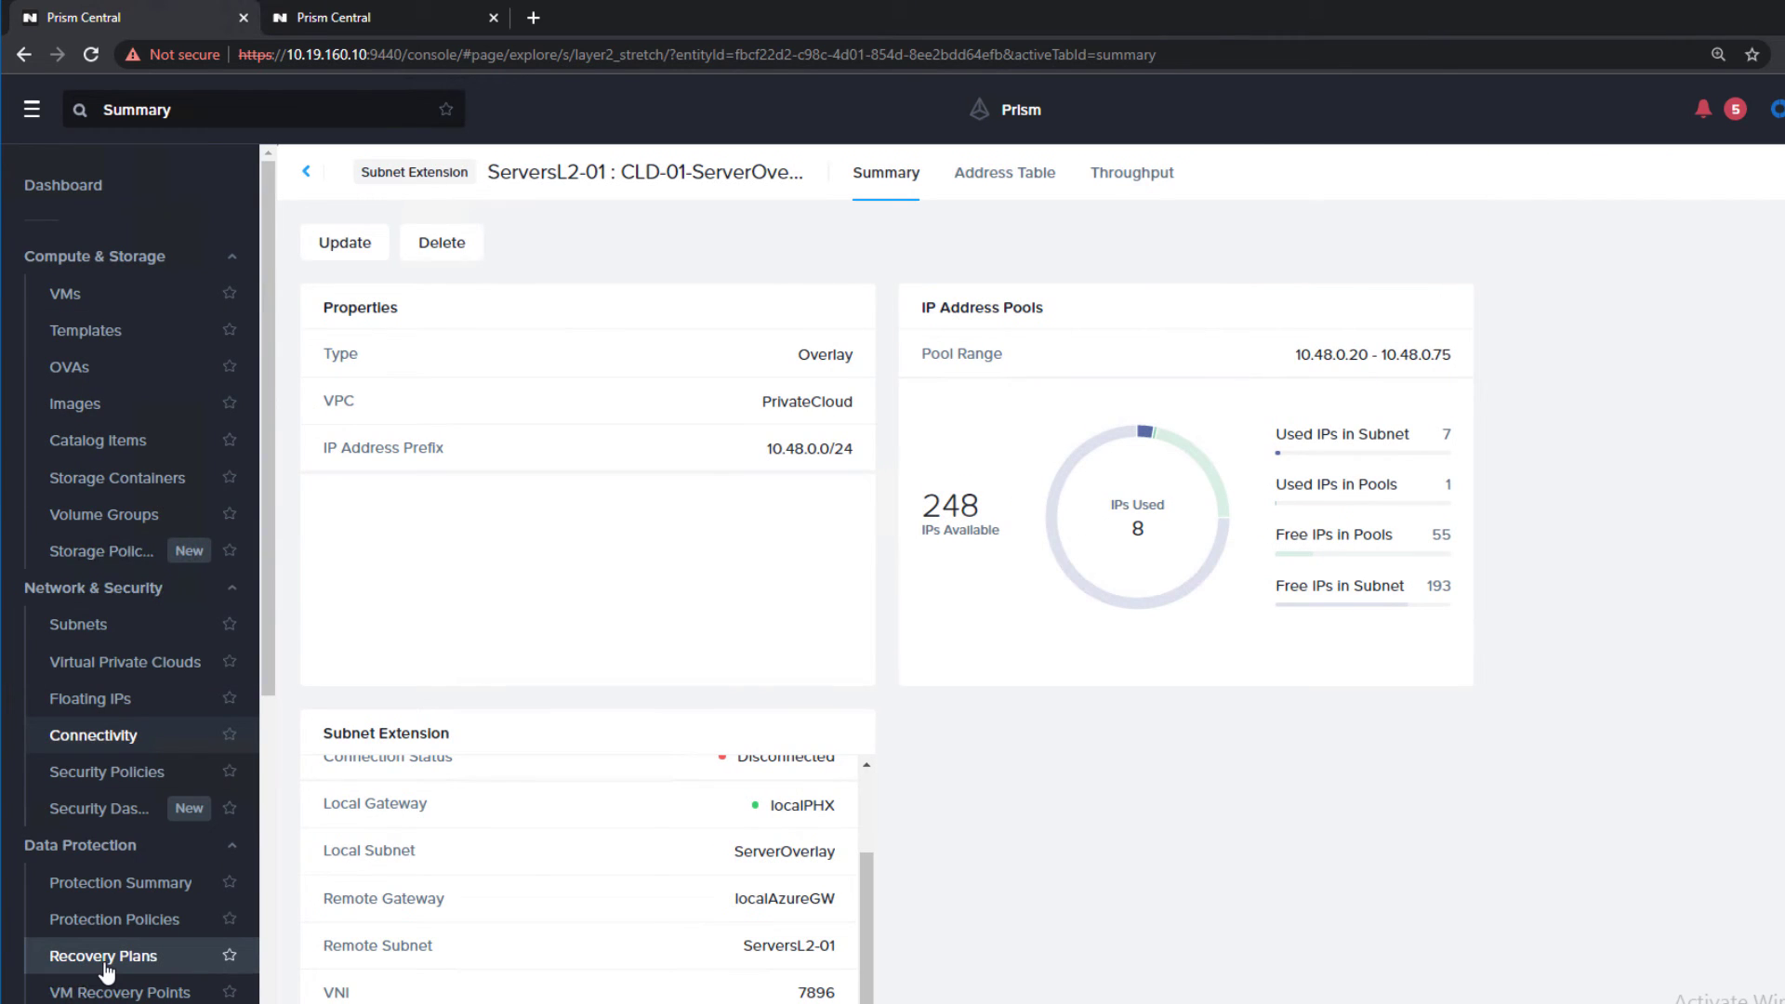
{"action": "left_click", "coordinate": [105, 964]}
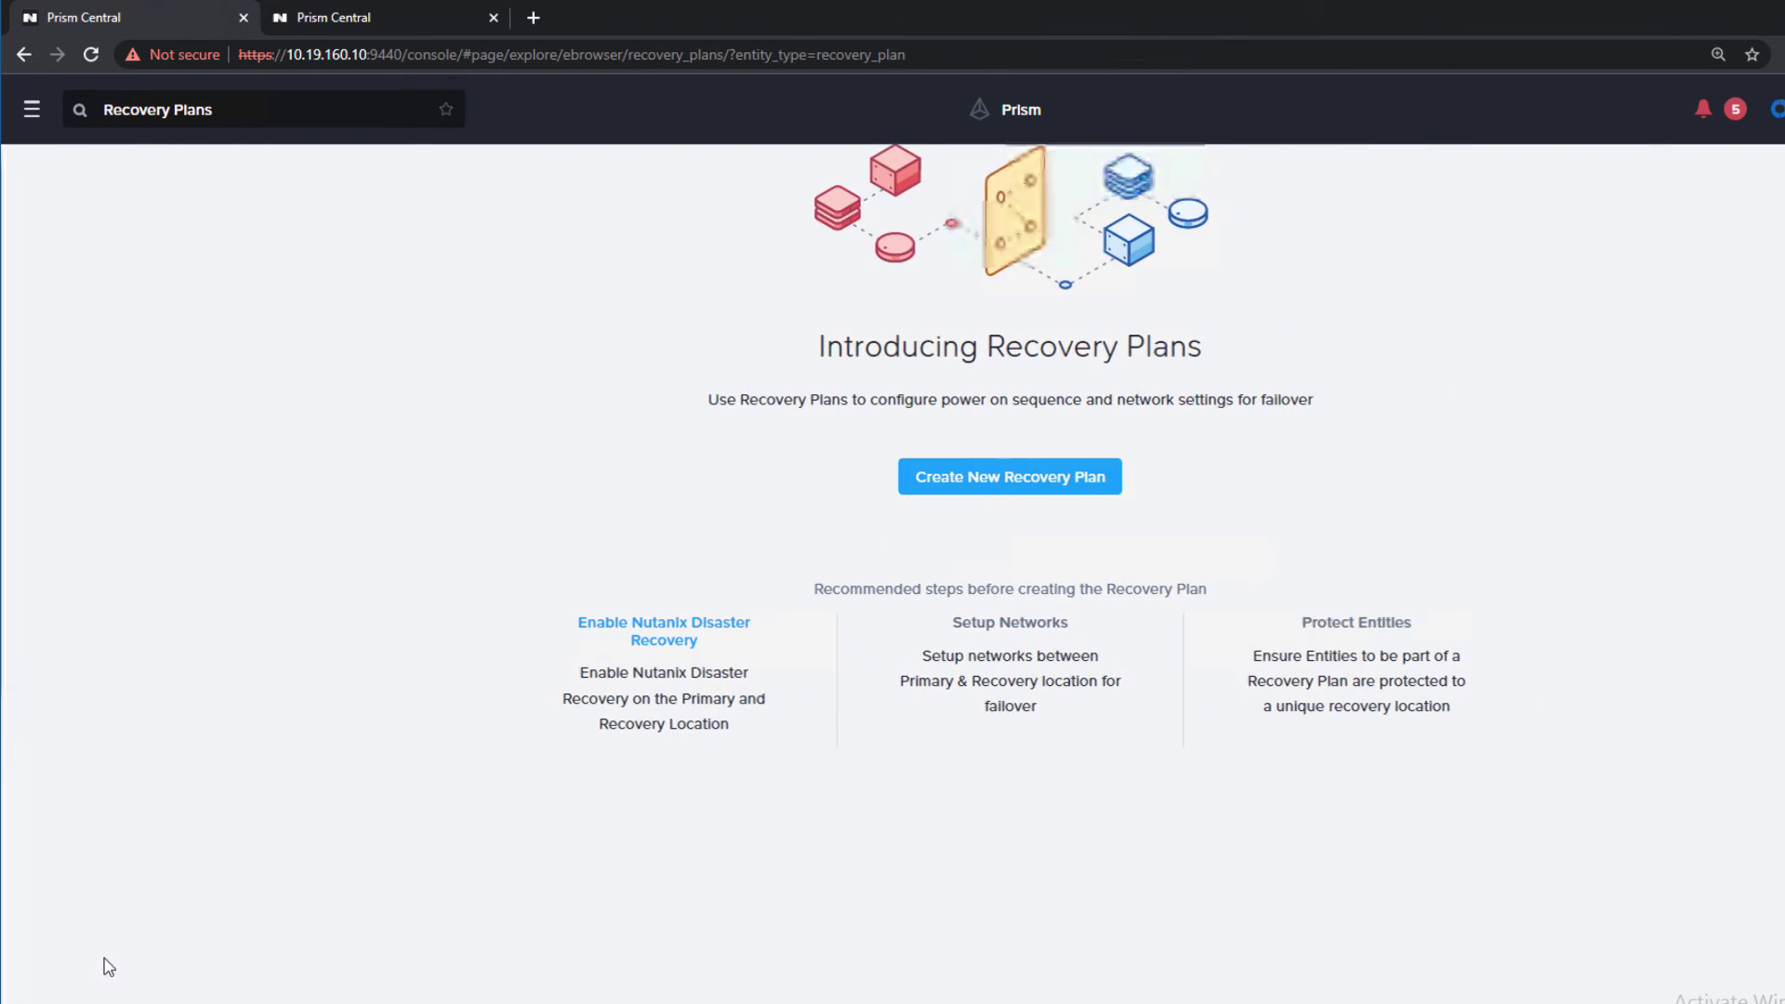
{"action": "left_click", "coordinate": [983, 480]}
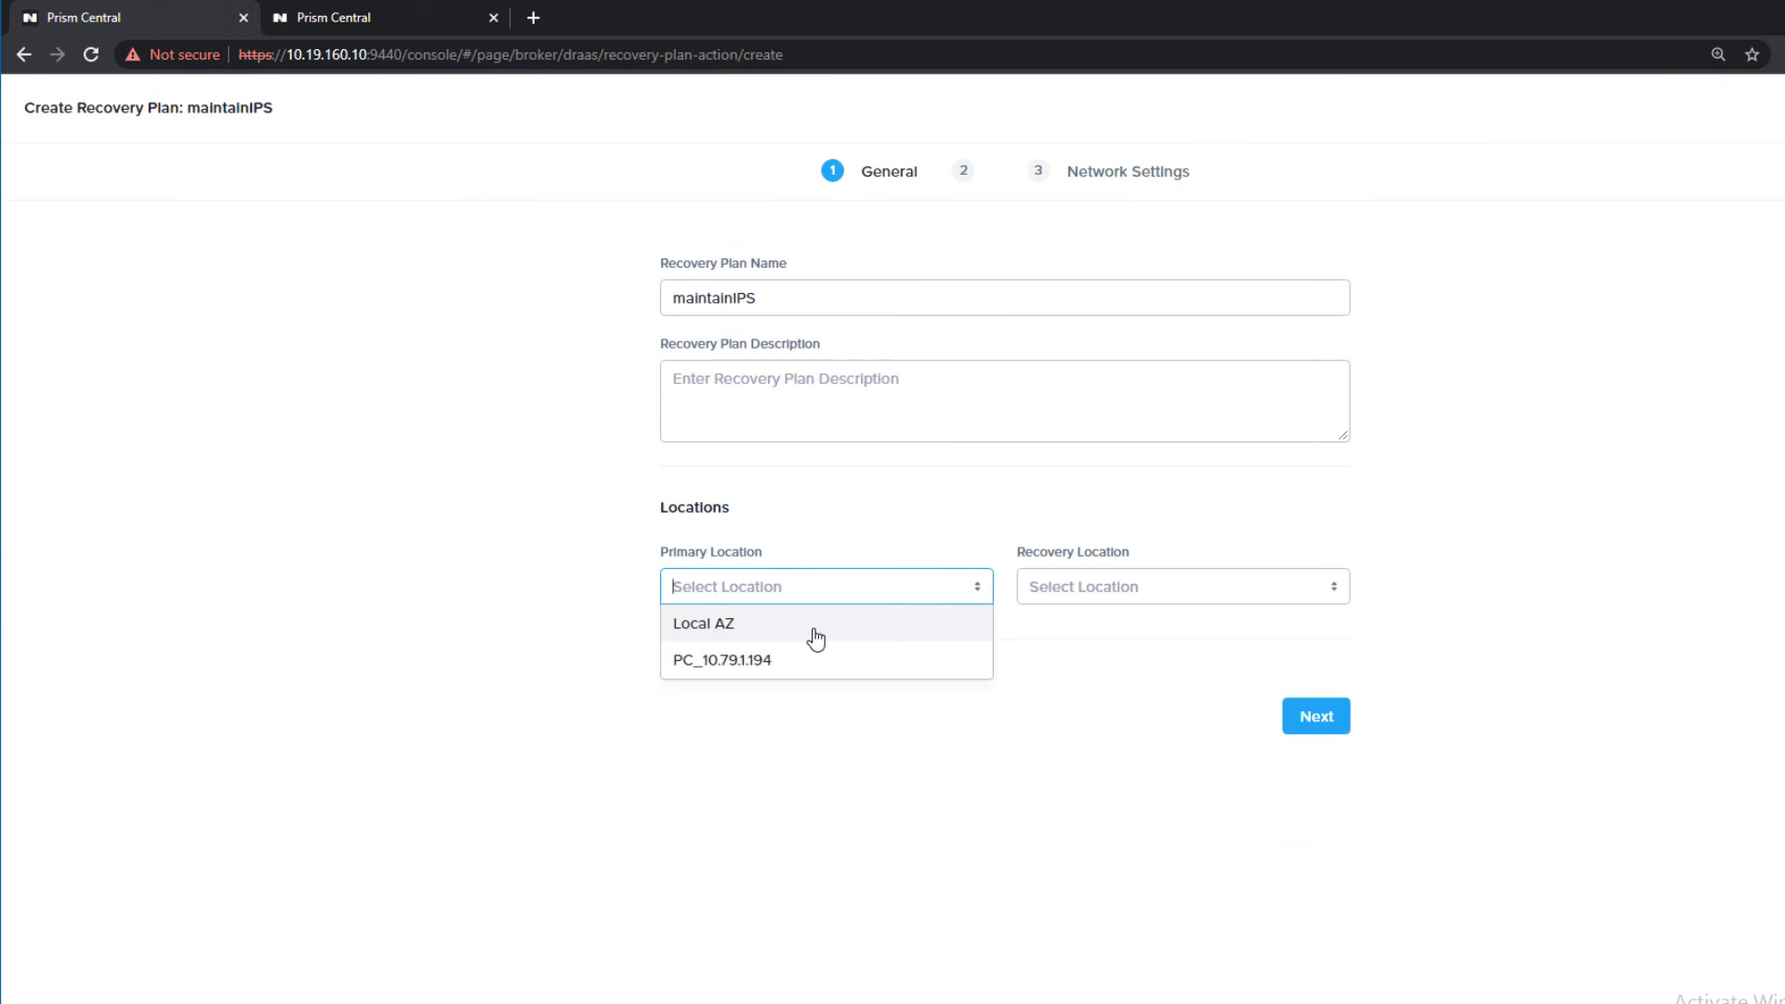
{"action": "left_click", "coordinate": [816, 638]}
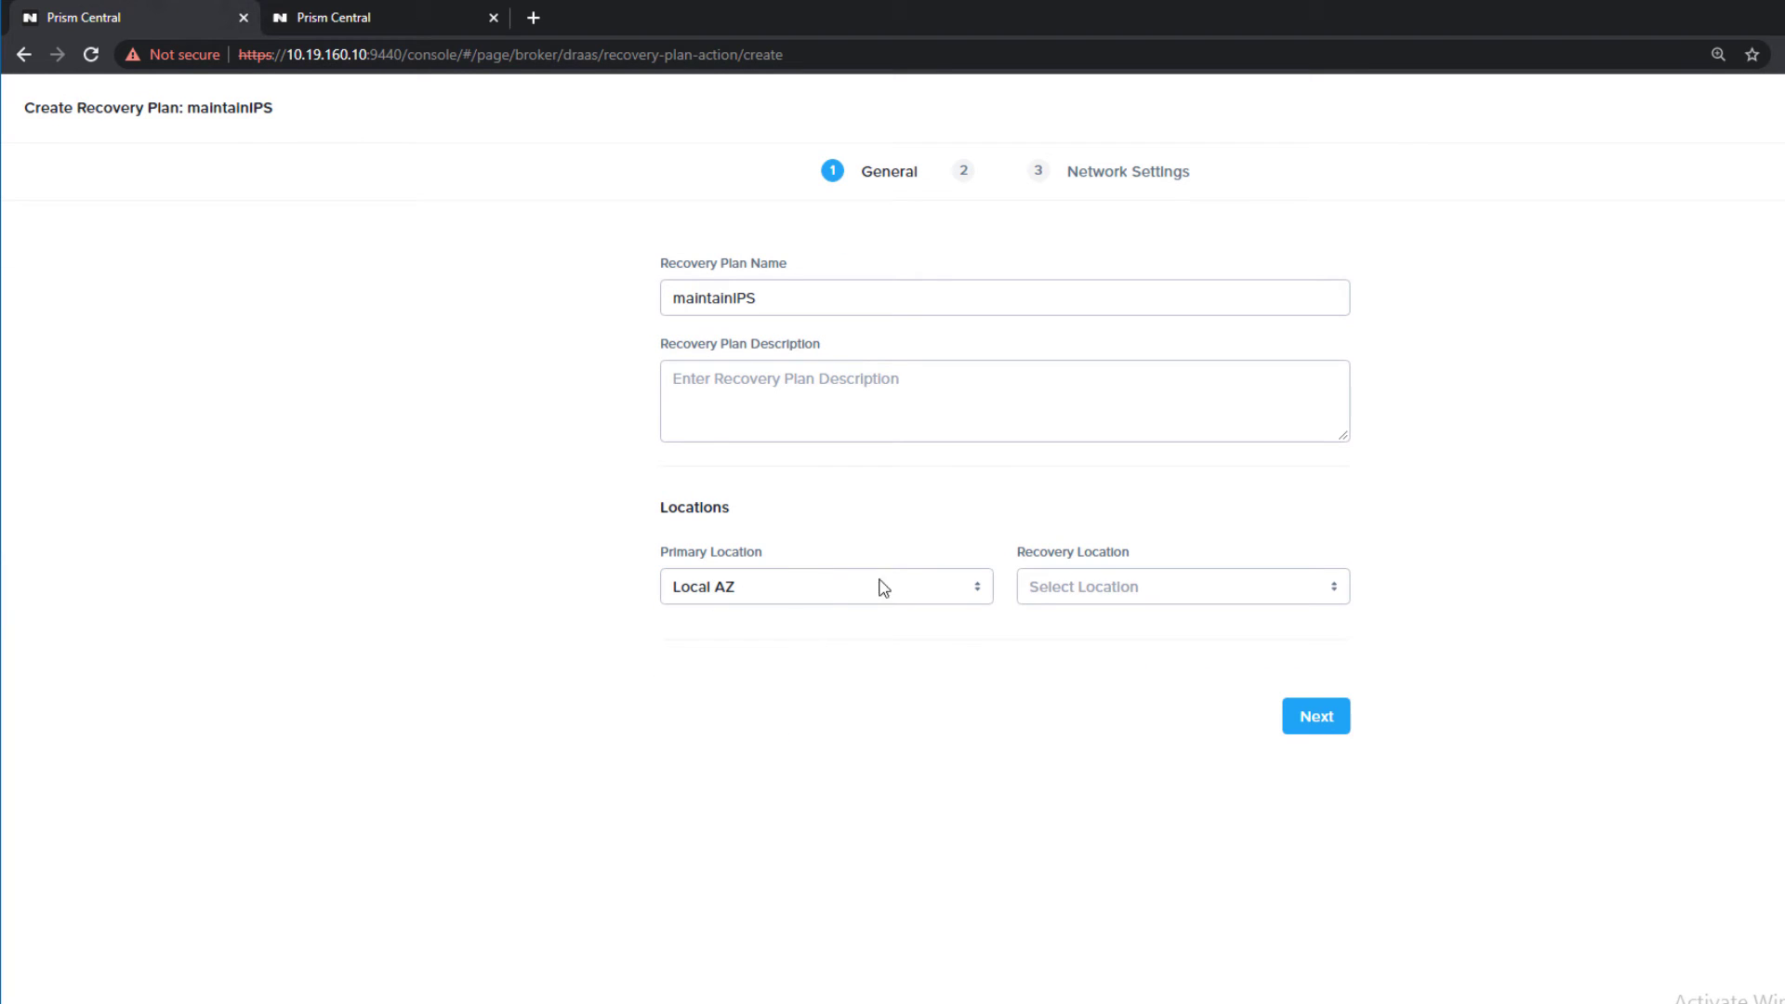
{"action": "left_click", "coordinate": [1101, 587]}
{"action": "left_click", "coordinate": [1081, 660]}
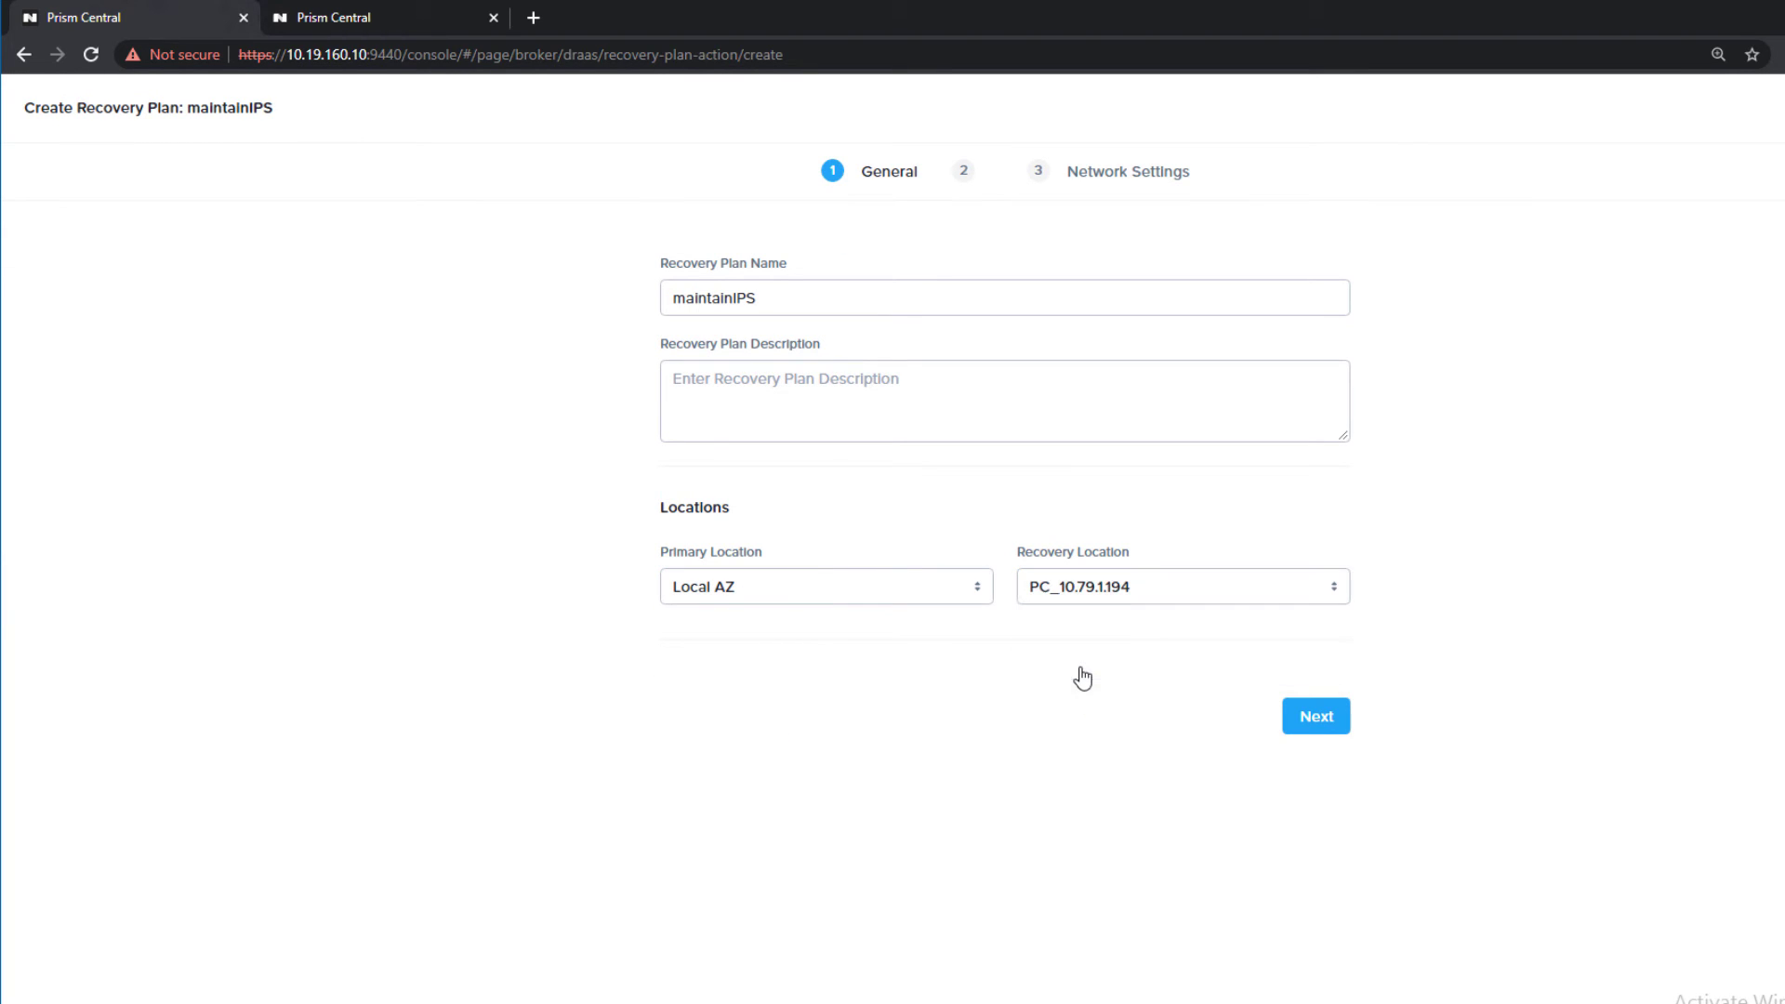
{"action": "left_click", "coordinate": [1299, 729]}
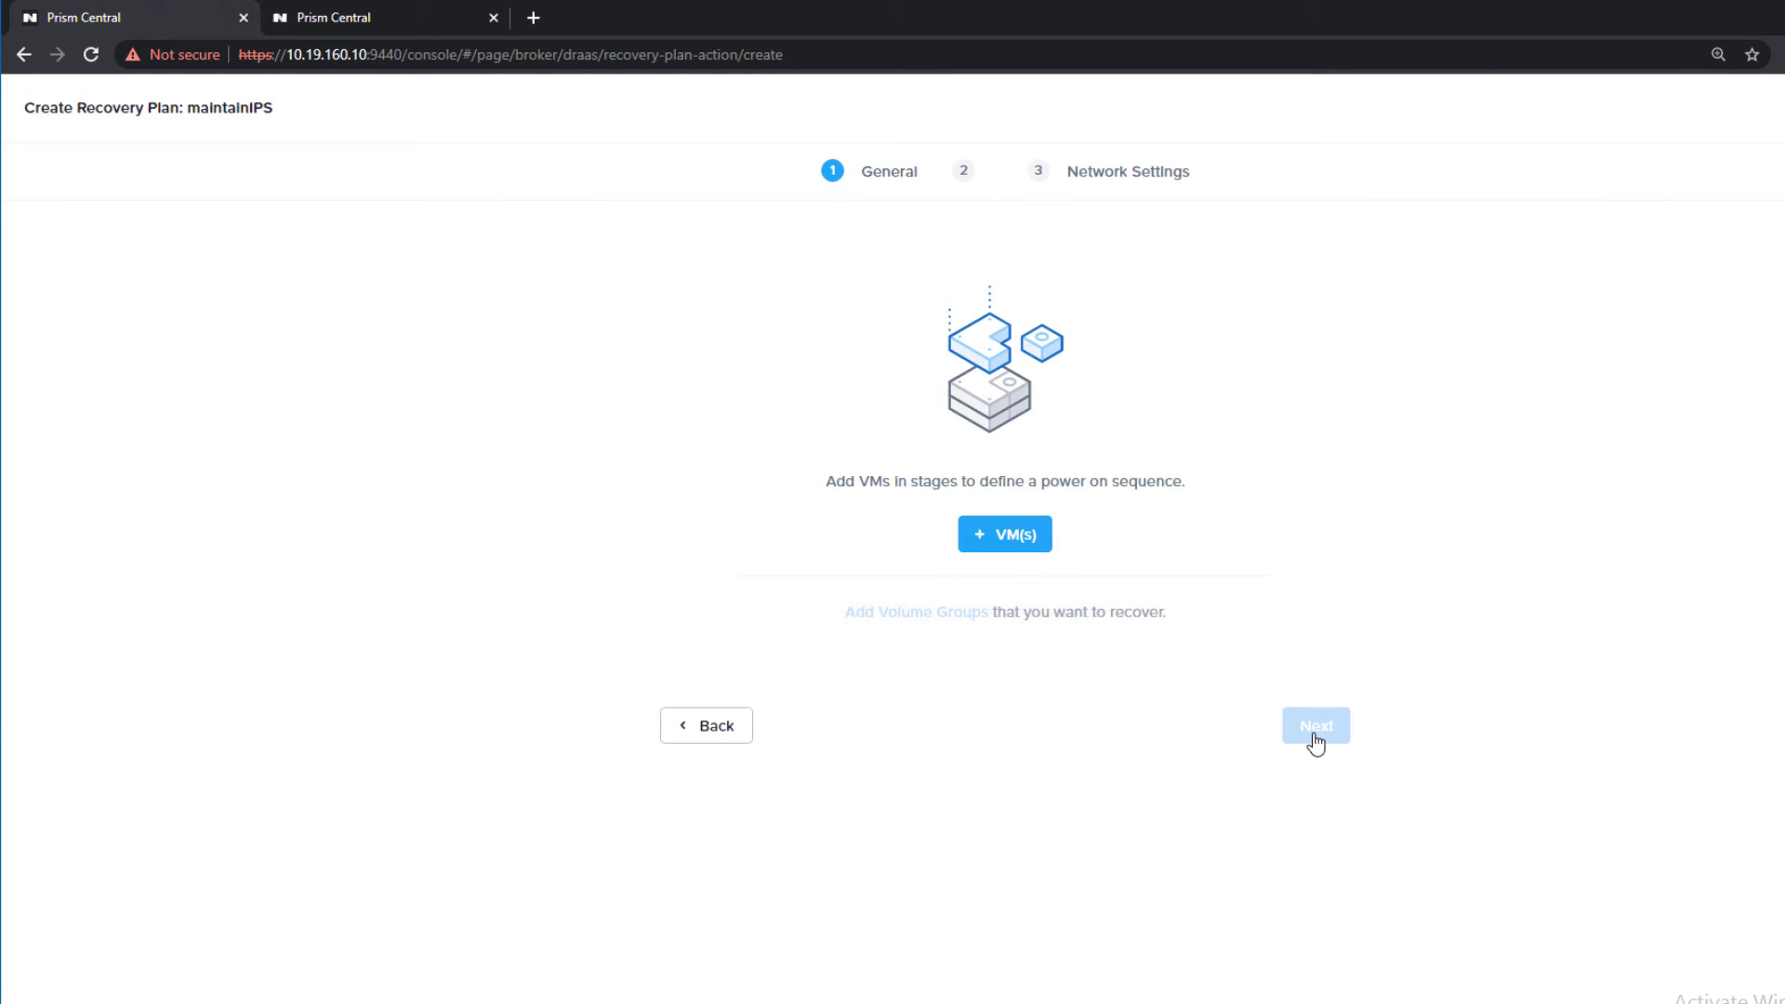
- Add APPSCAN-PROD-01, Insights and SQL-PROD-01 to VM Stage 1
{"action": "left_click", "coordinate": [1011, 548]}
{"action": "left_click", "coordinate": [766, 615]}
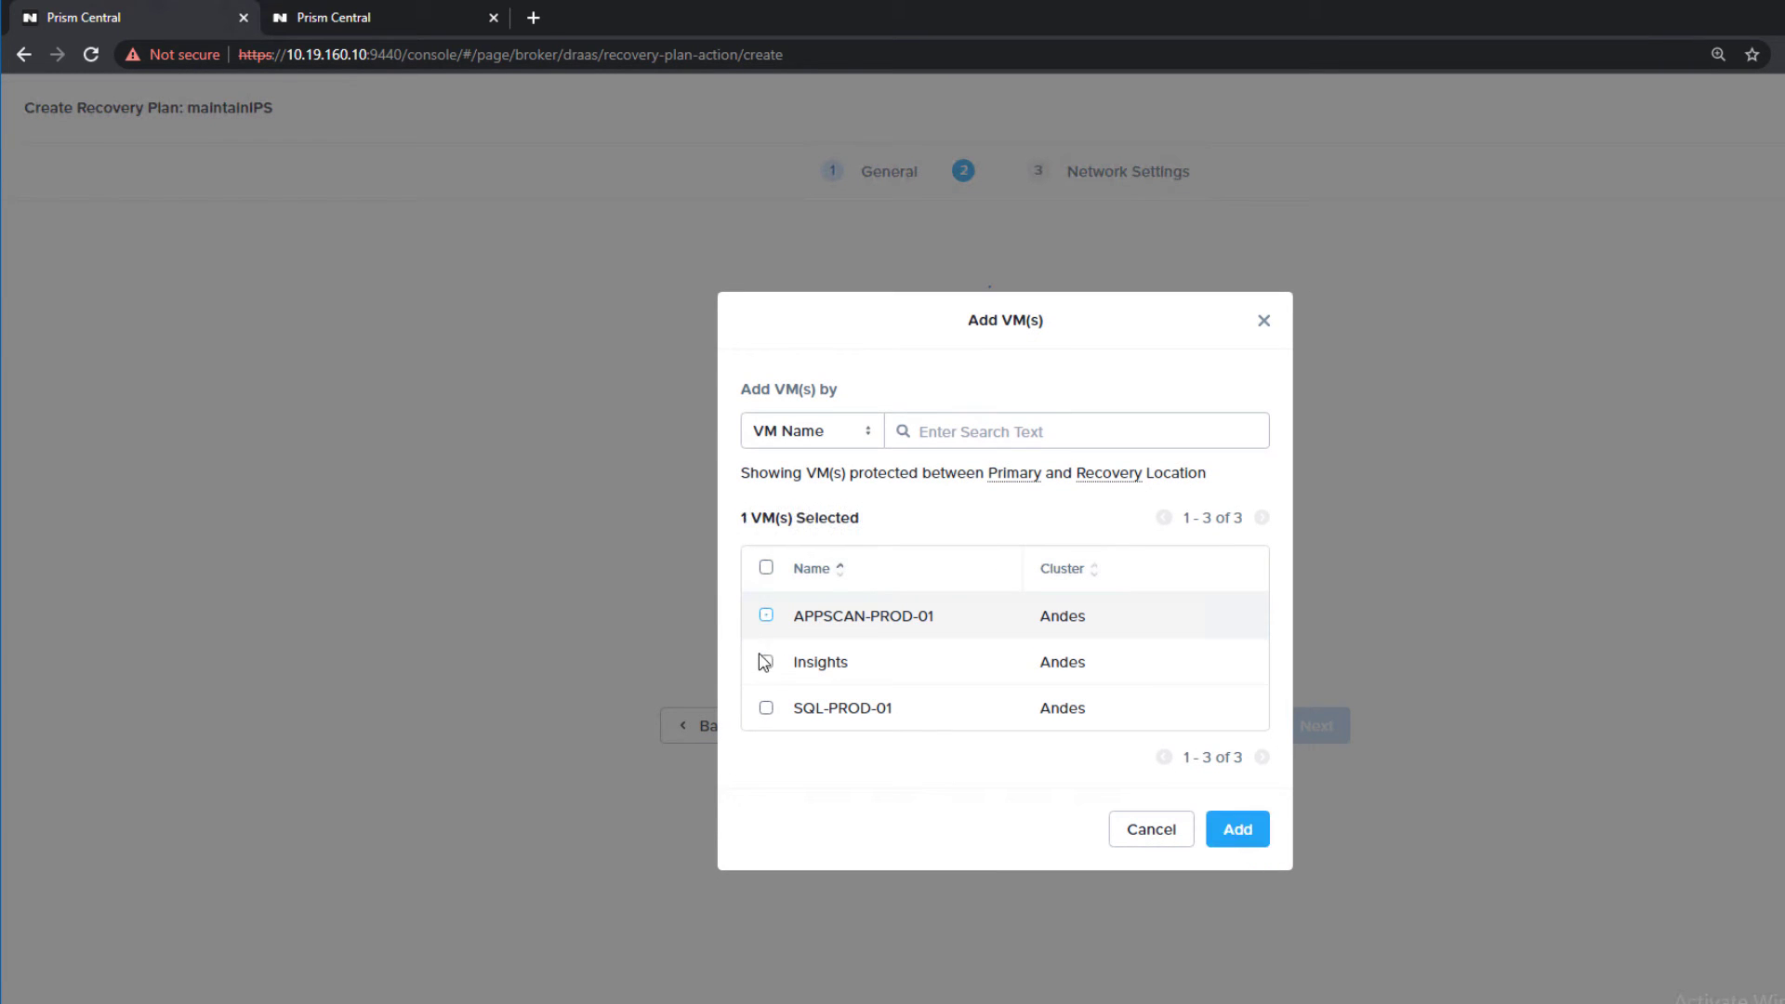
{"action": "left_click", "coordinate": [766, 662]}
{"action": "left_click", "coordinate": [766, 708]}
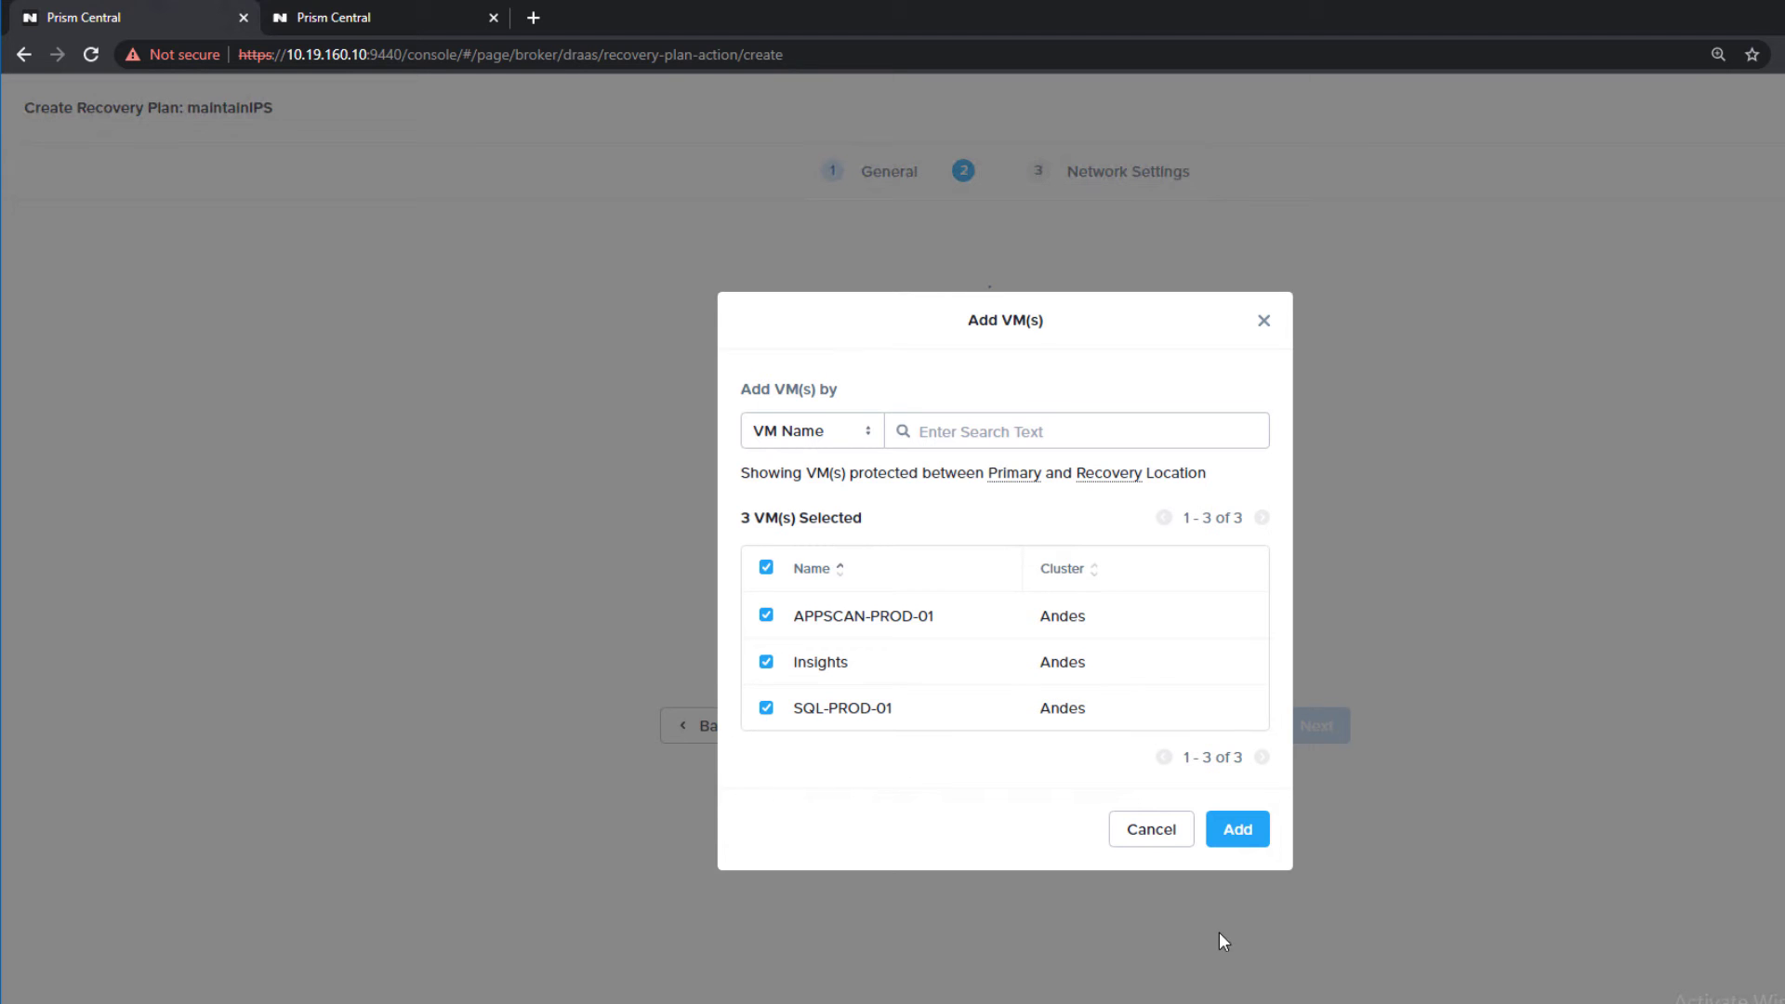
{"action": "left_click", "coordinate": [1234, 833]}
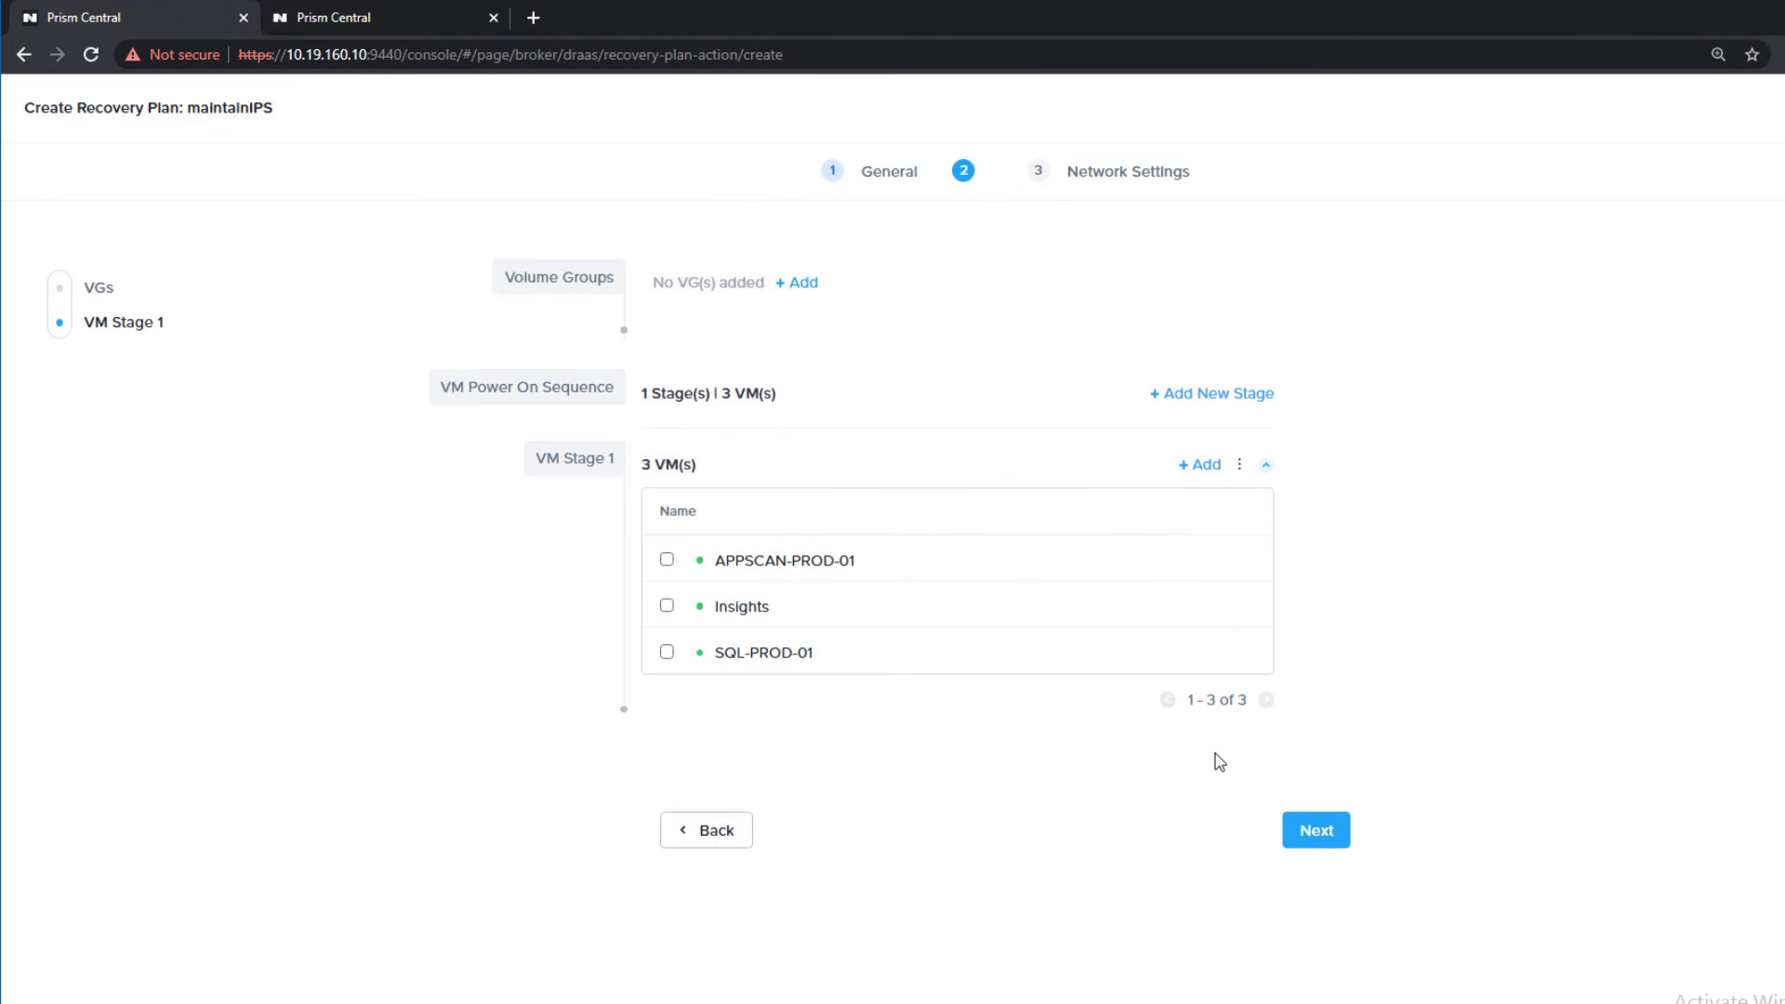
- Map primary production and test networks to ServerOverlay, recovery ones to ServersL2-01
{"action": "left_click", "coordinate": [1314, 842]}
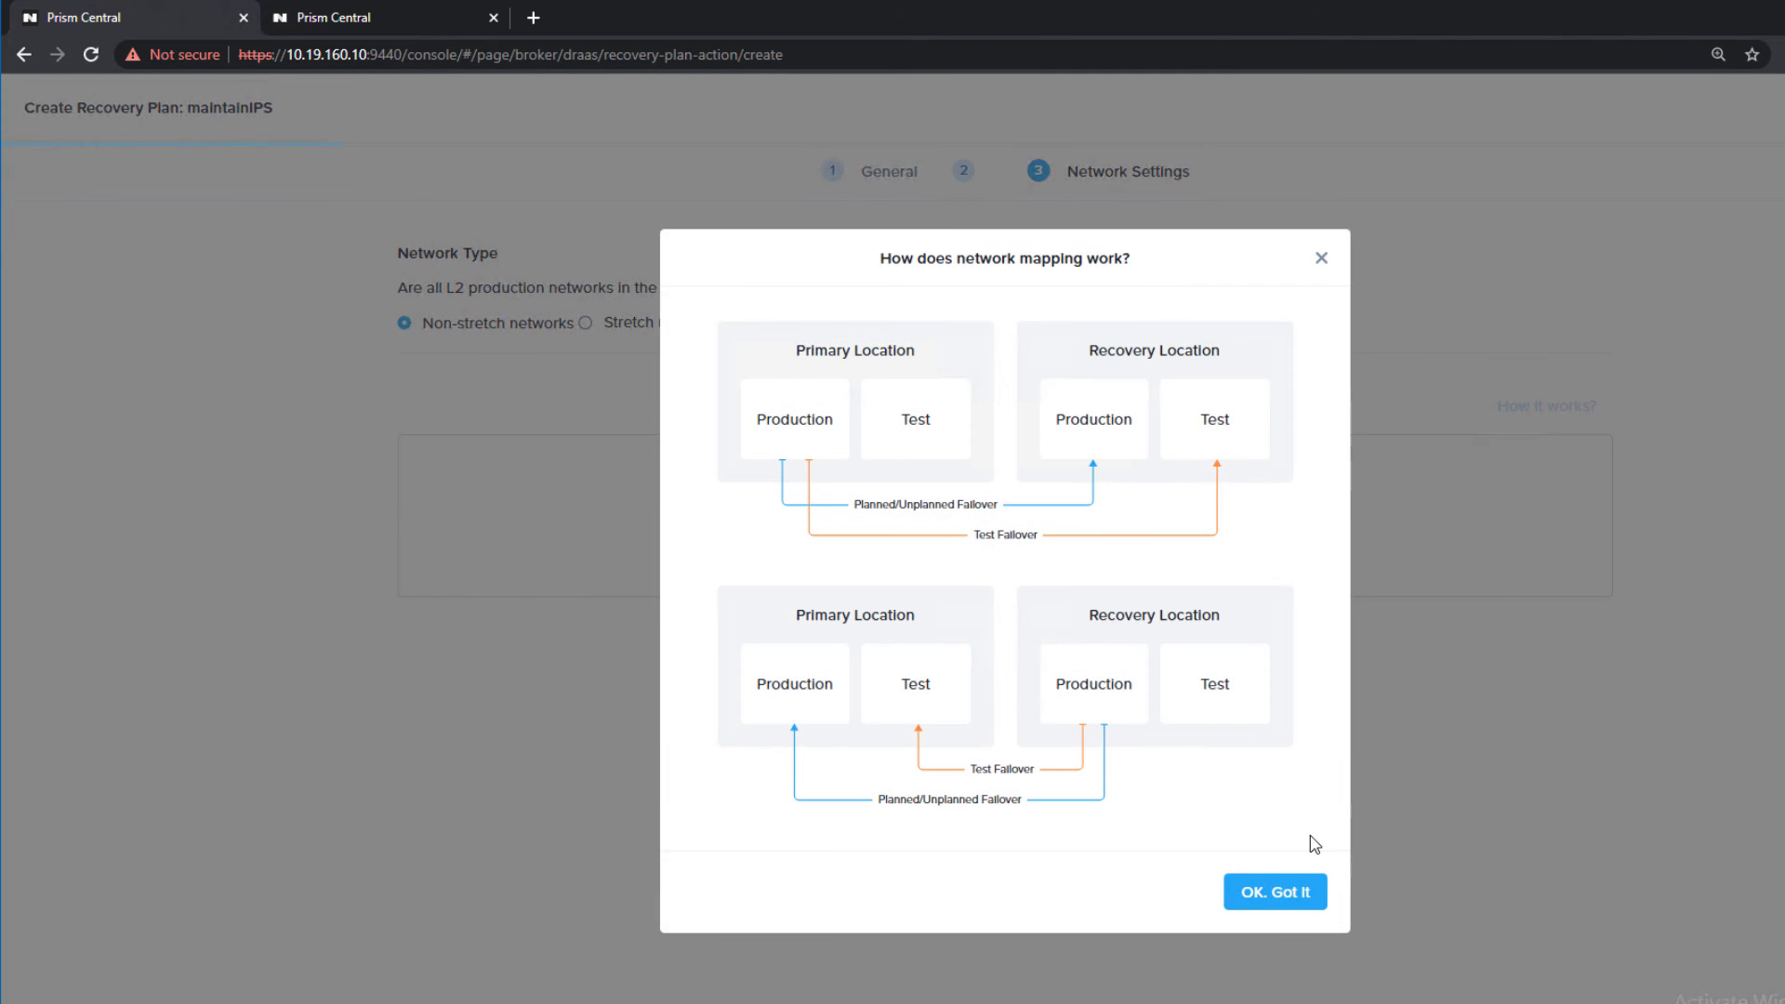
{"action": "left_click", "coordinate": [1275, 893]}
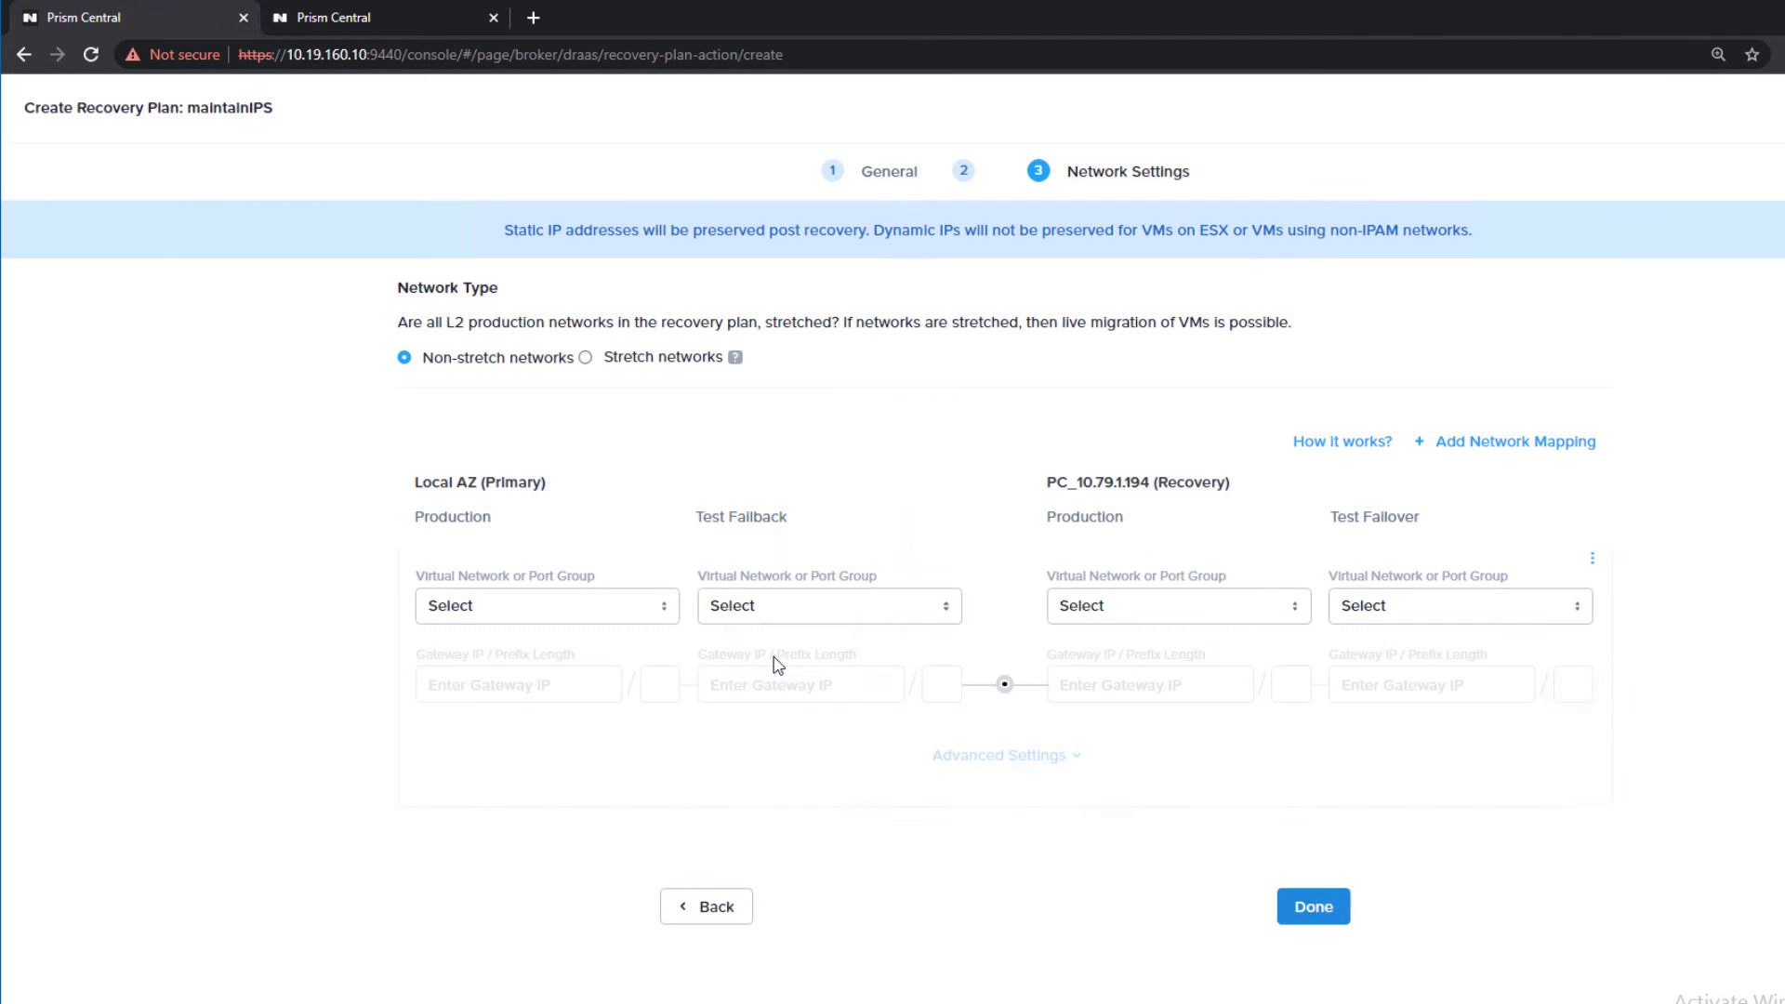
{"action": "left_click", "coordinate": [629, 625]}
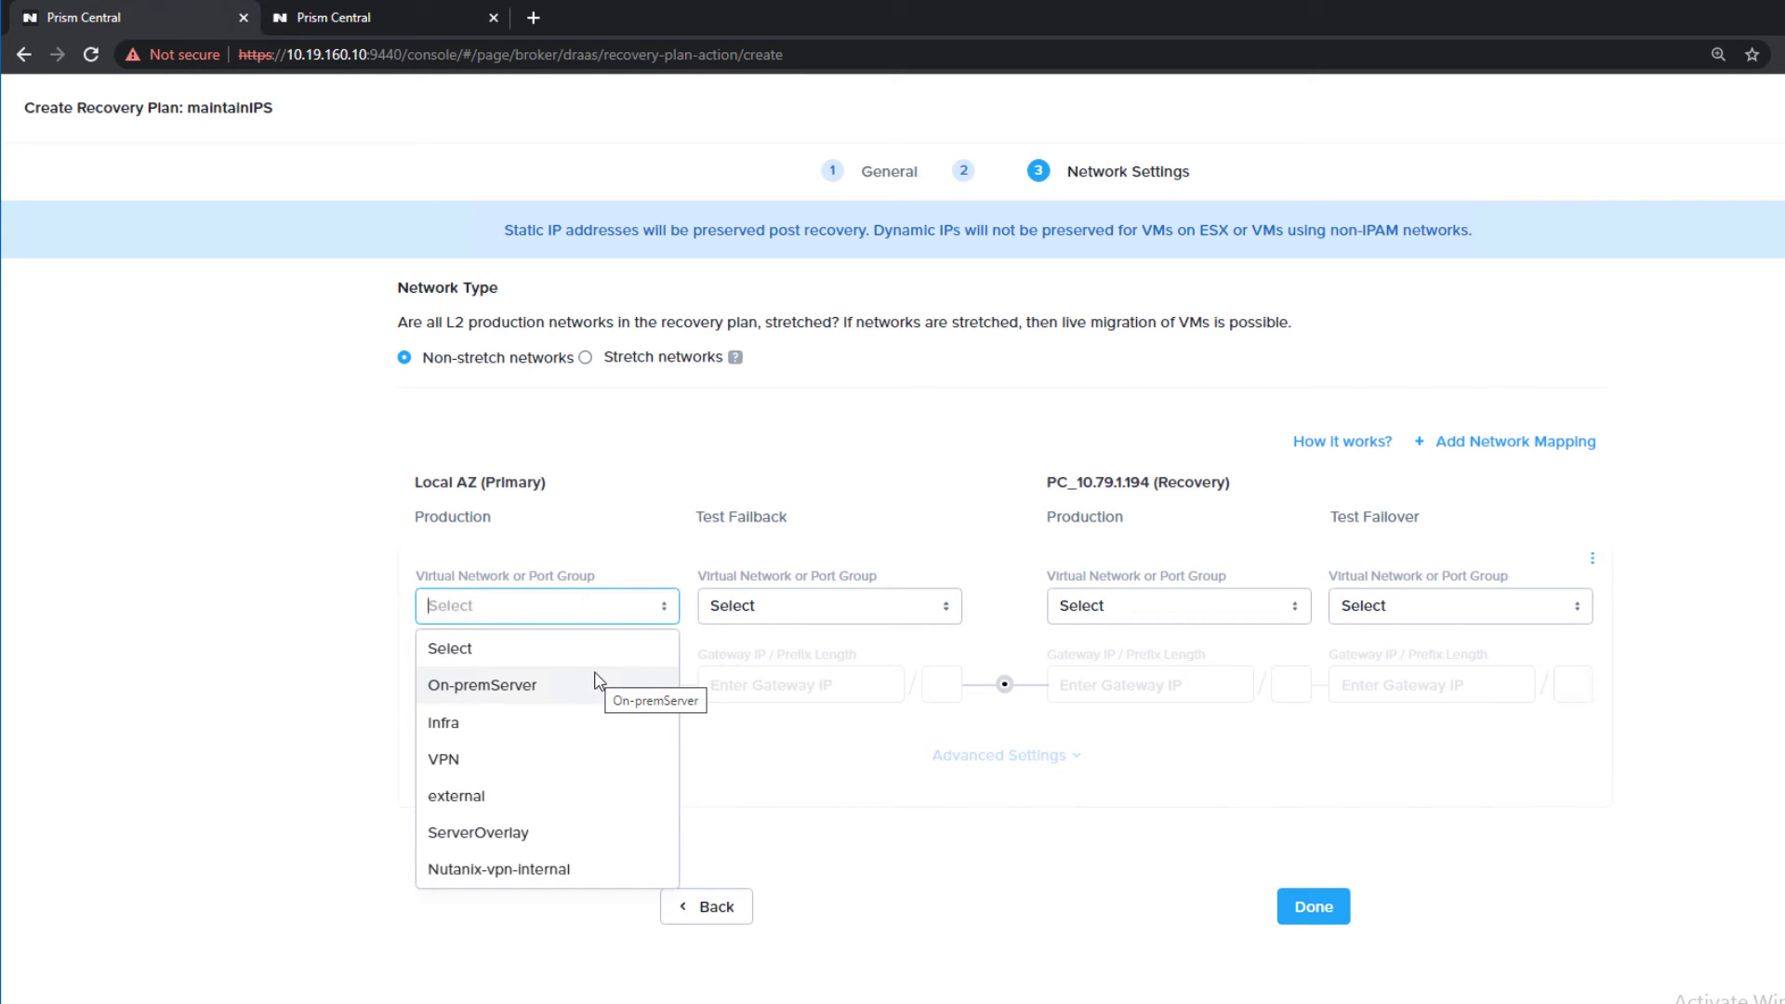
{"action": "left_click", "coordinate": [532, 834]}
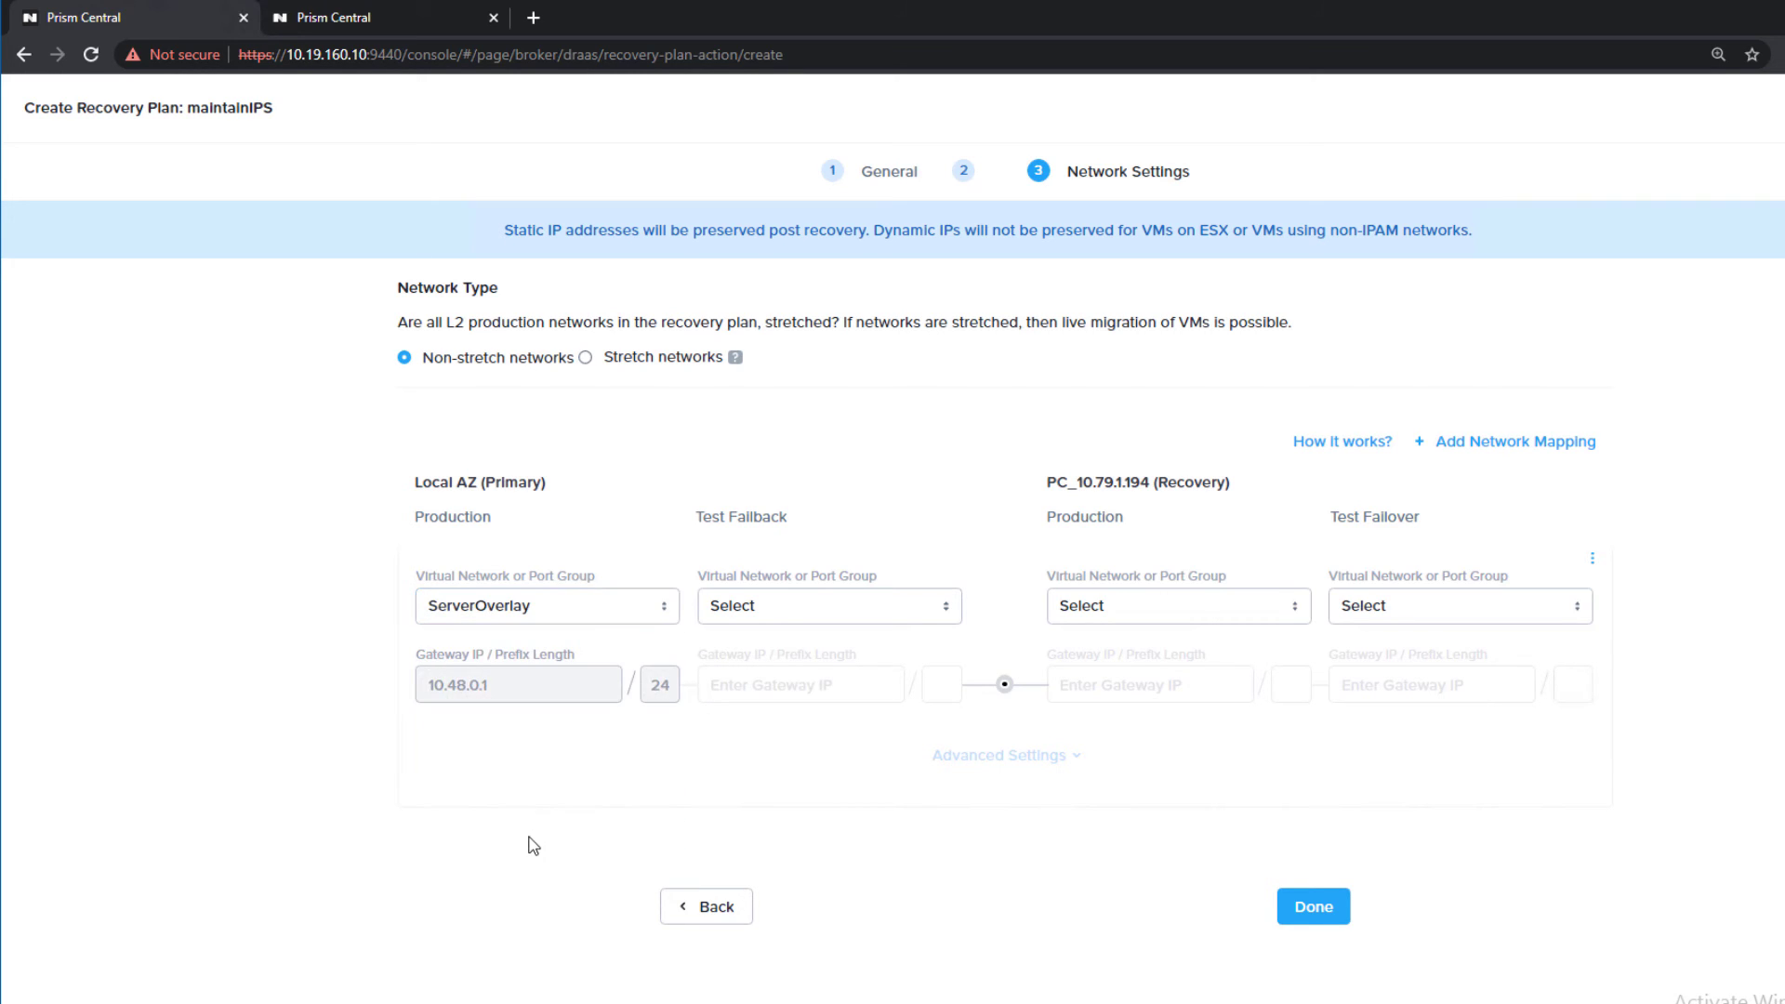
{"action": "left_click", "coordinate": [805, 617]}
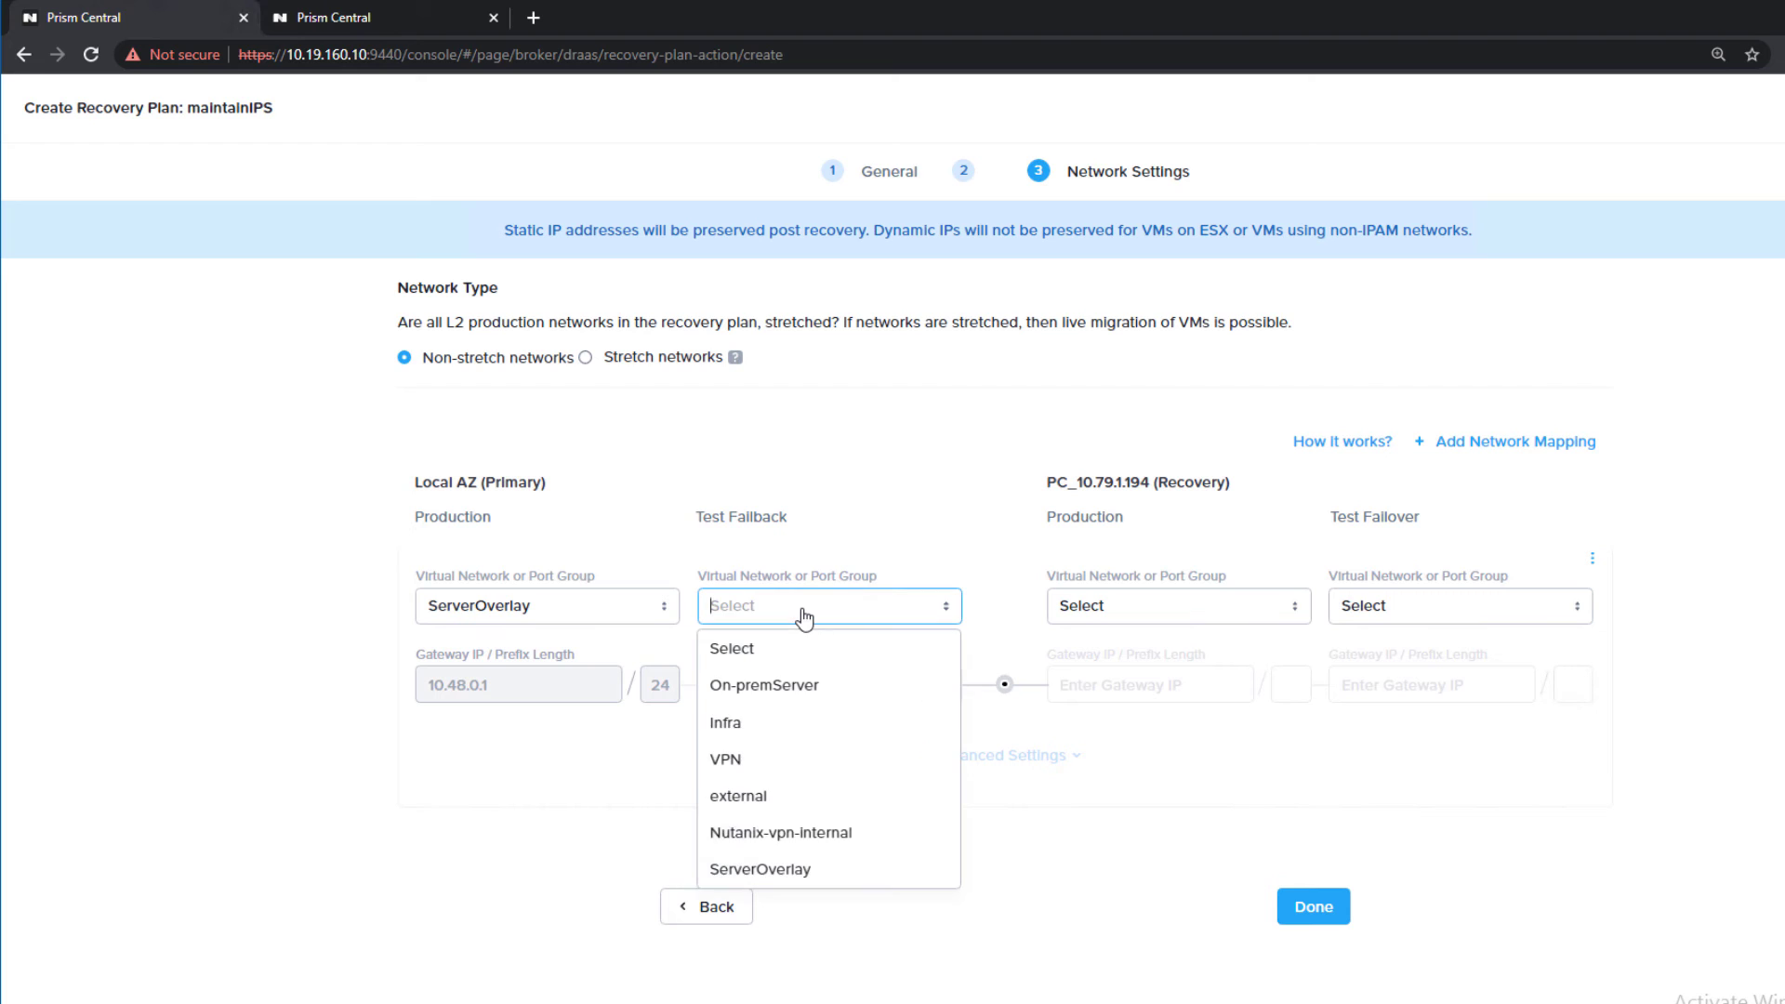
{"action": "left_click", "coordinate": [788, 874]}
{"action": "left_click", "coordinate": [1193, 609]}
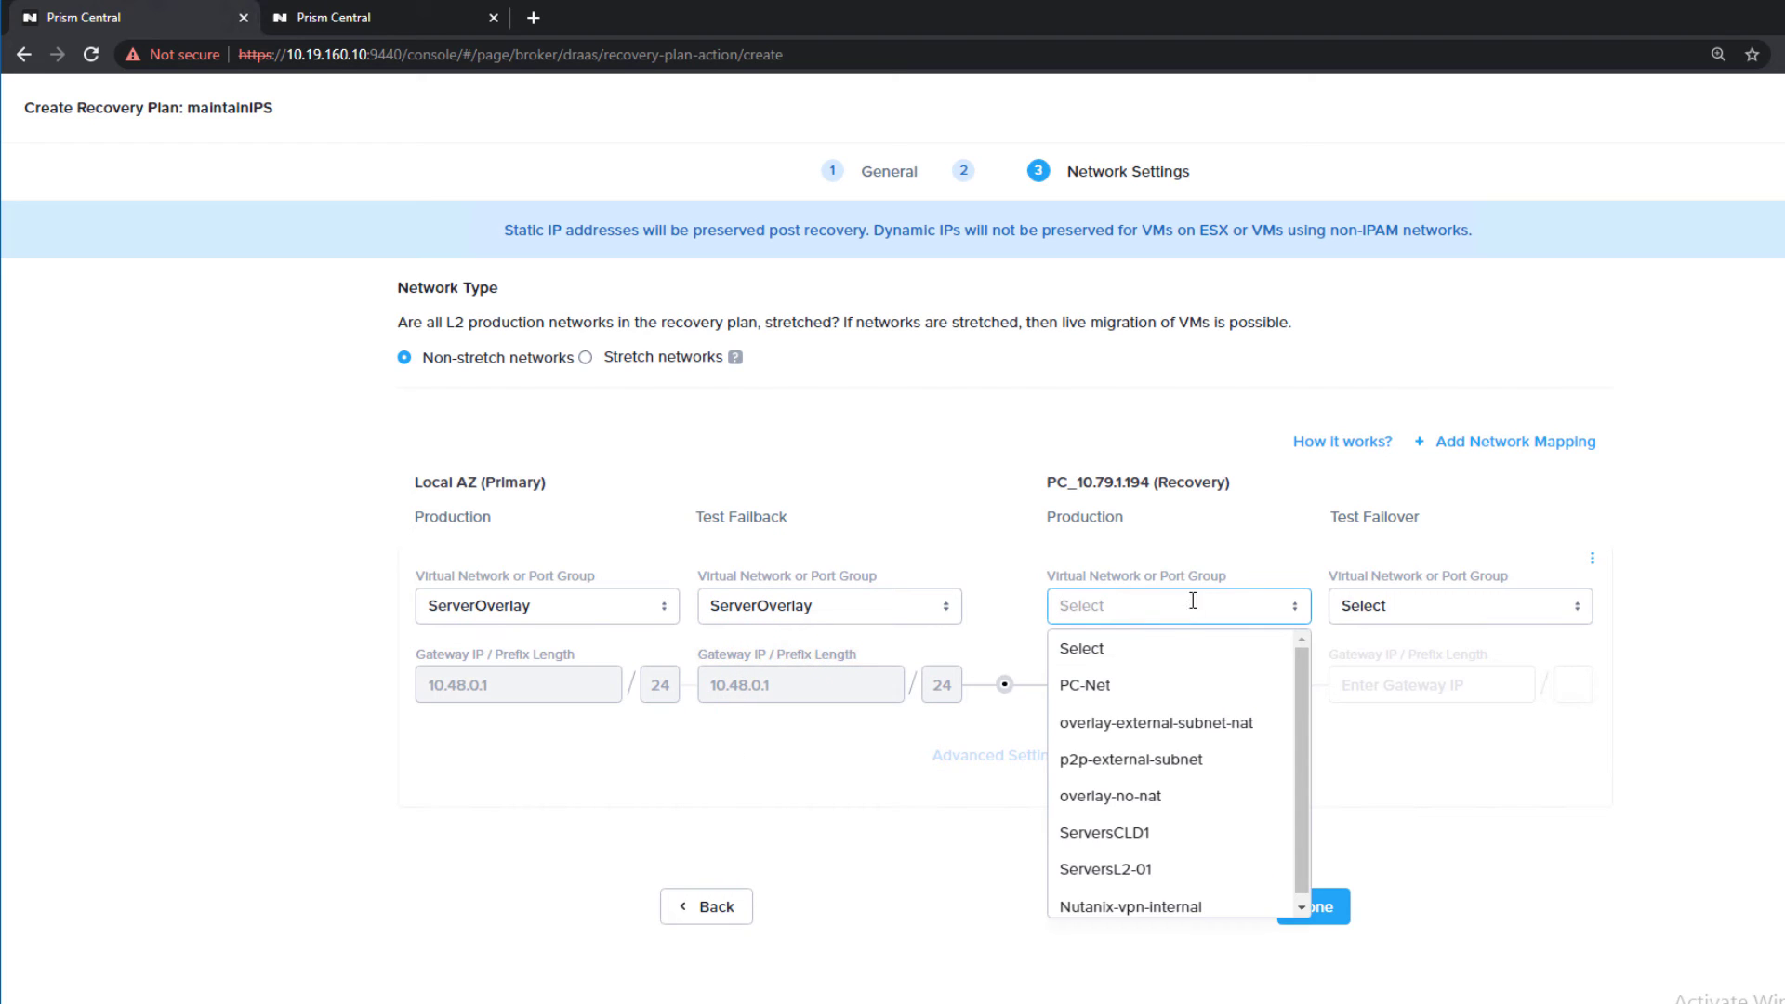
{"action": "left_click", "coordinate": [1182, 872]}
{"action": "left_click", "coordinate": [1344, 611]}
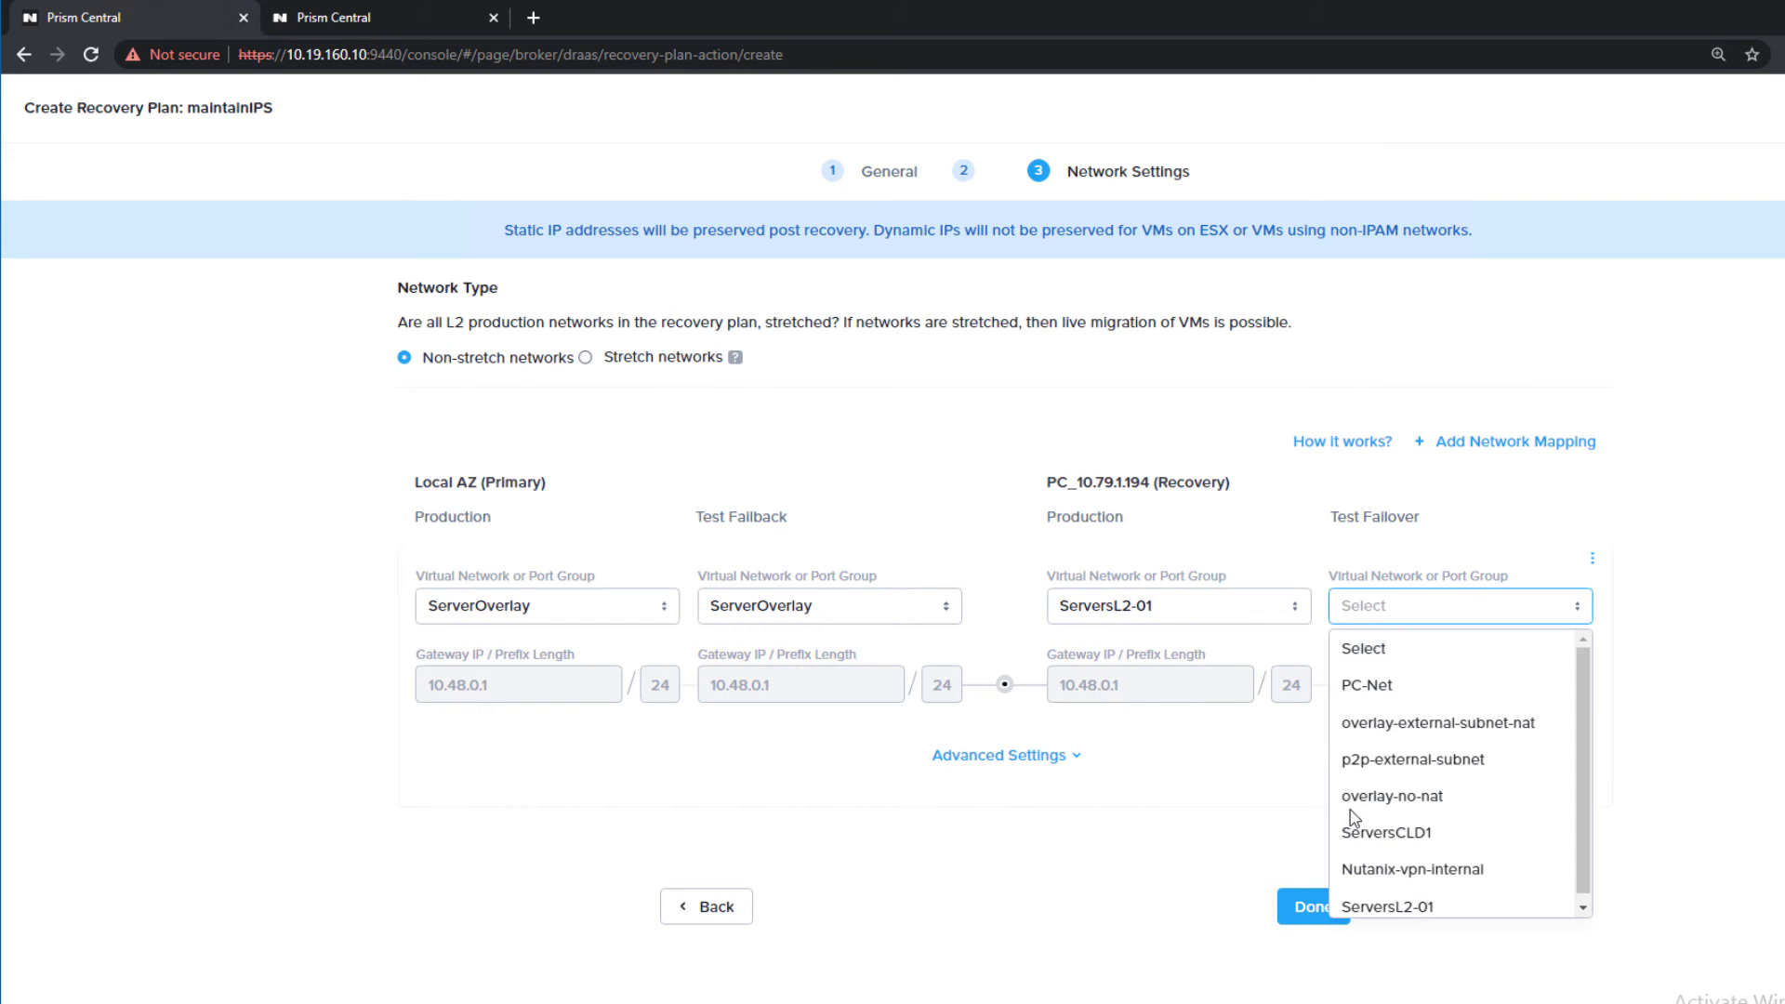
{"action": "left_click", "coordinate": [1376, 906]}
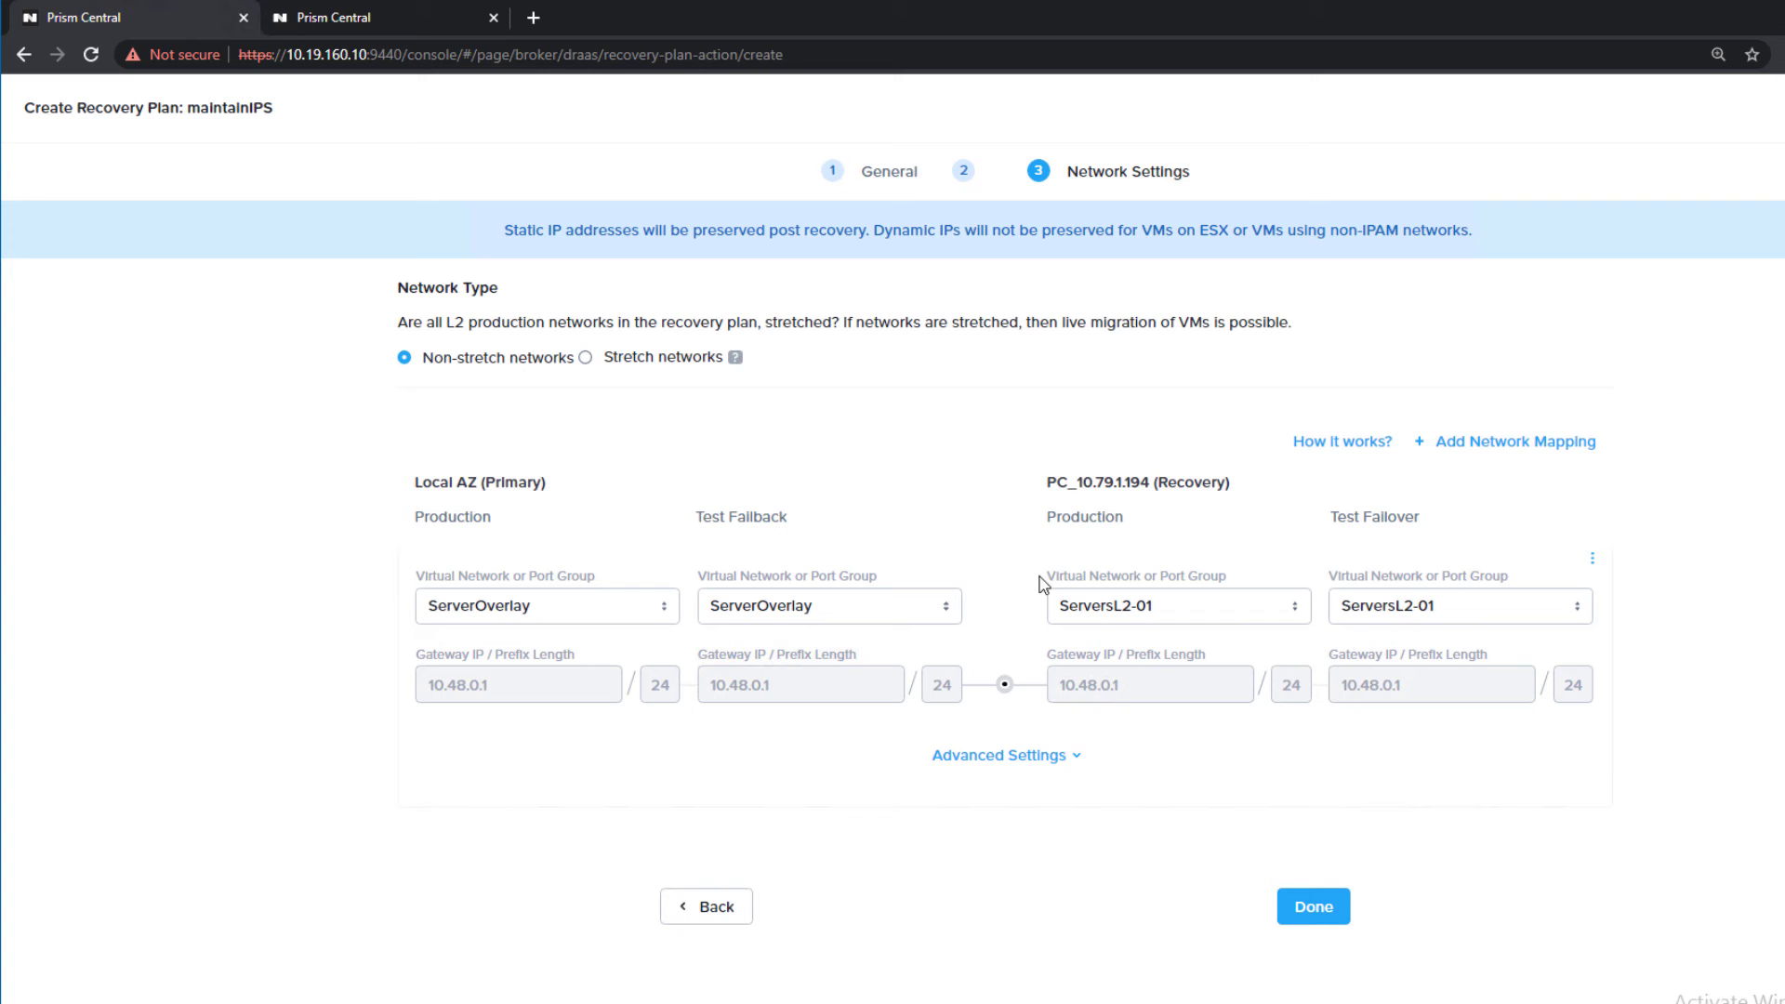
- Switch to stretched networks, map recovery production to ServersL2-01, and finish the plan
{"action": "left_click", "coordinate": [586, 358]}
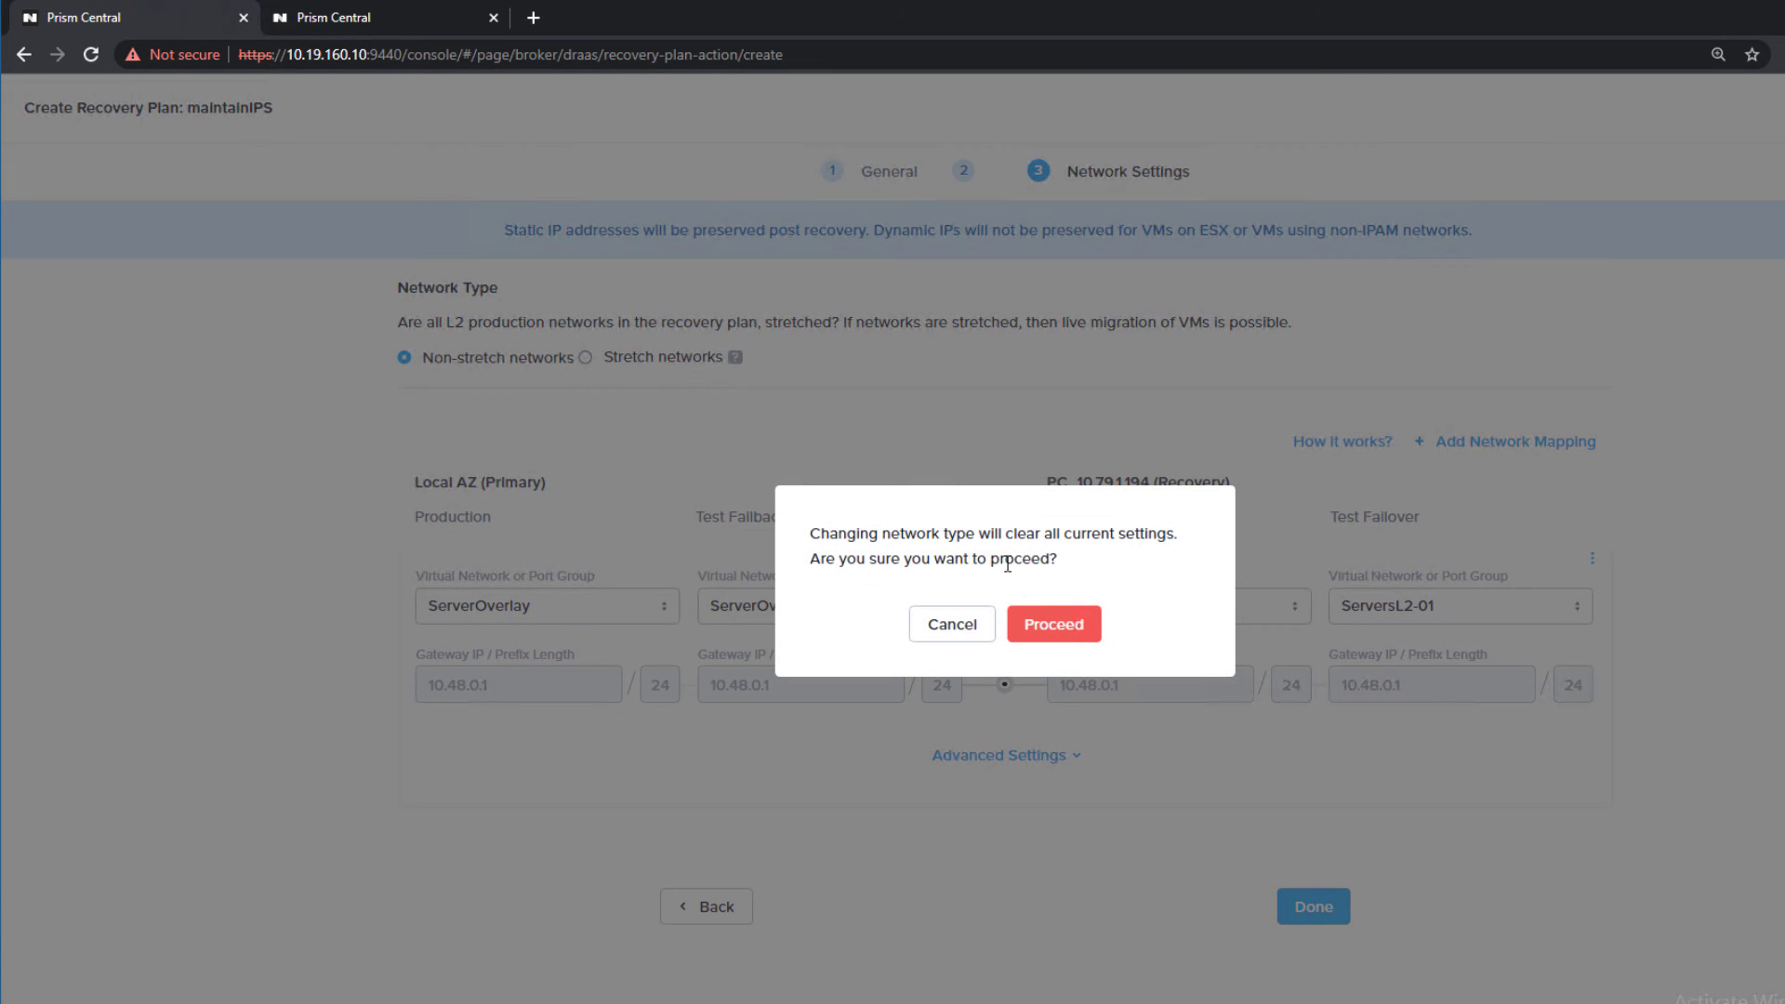
{"action": "left_click", "coordinate": [1056, 622]}
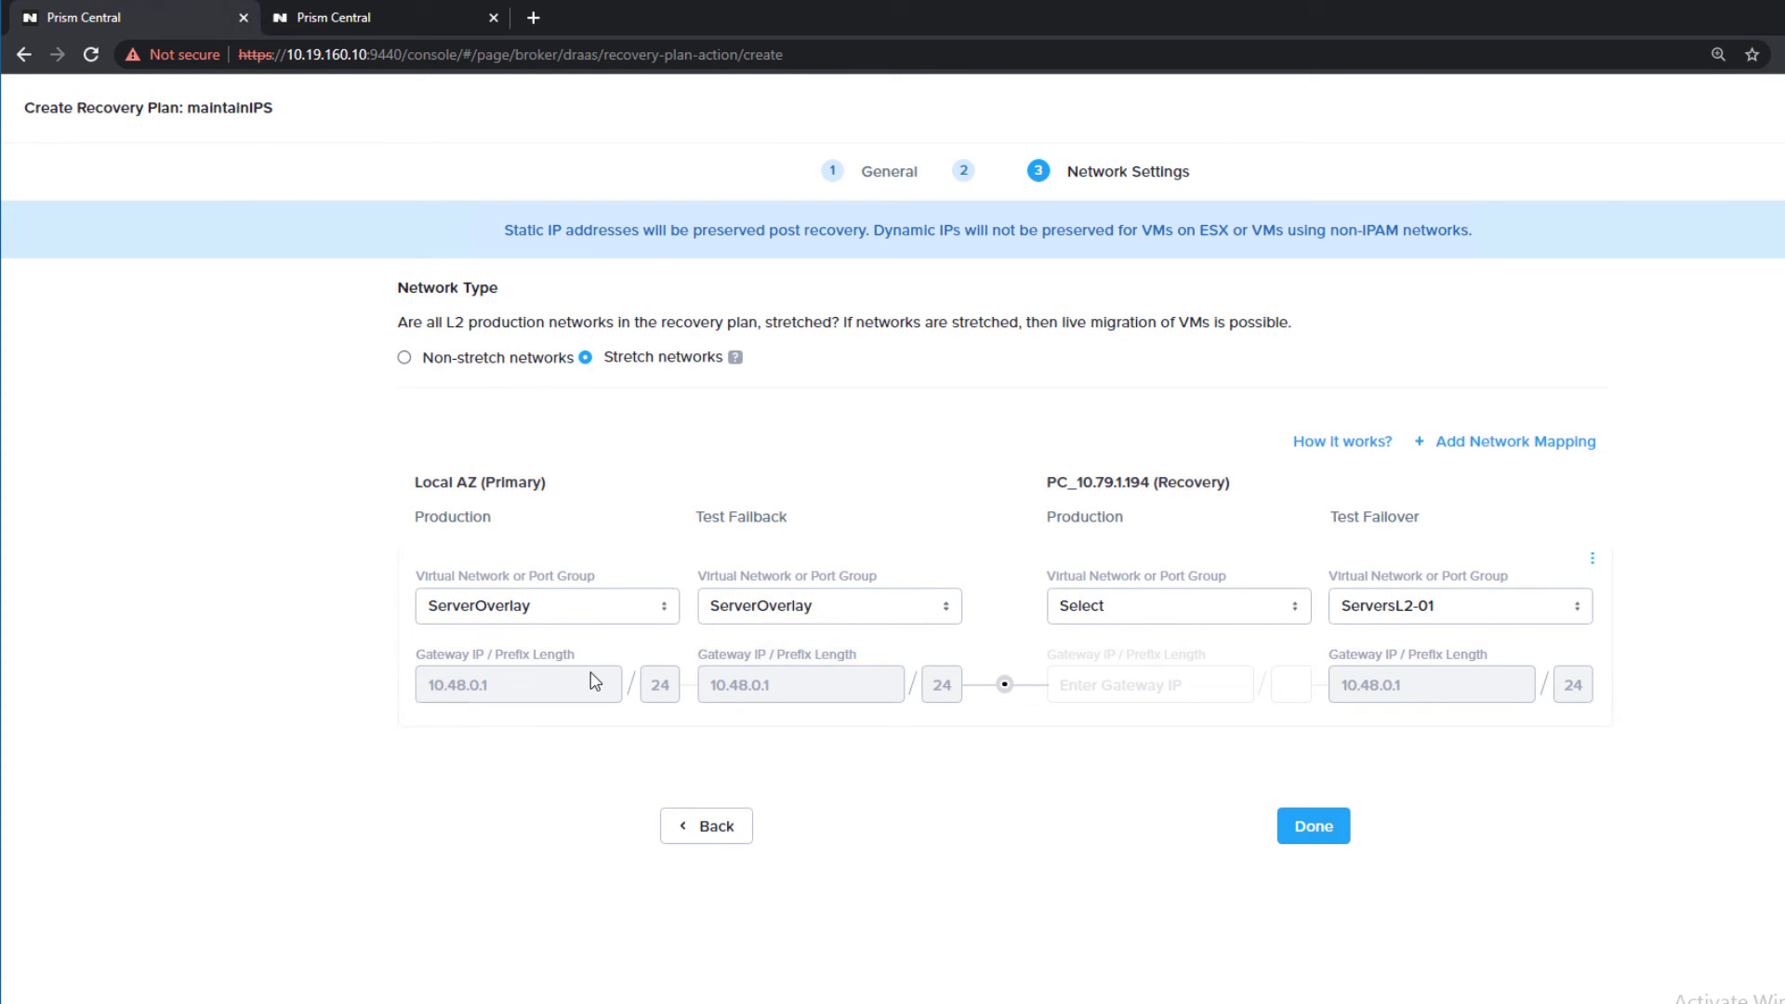
{"action": "left_click", "coordinate": [1131, 614]}
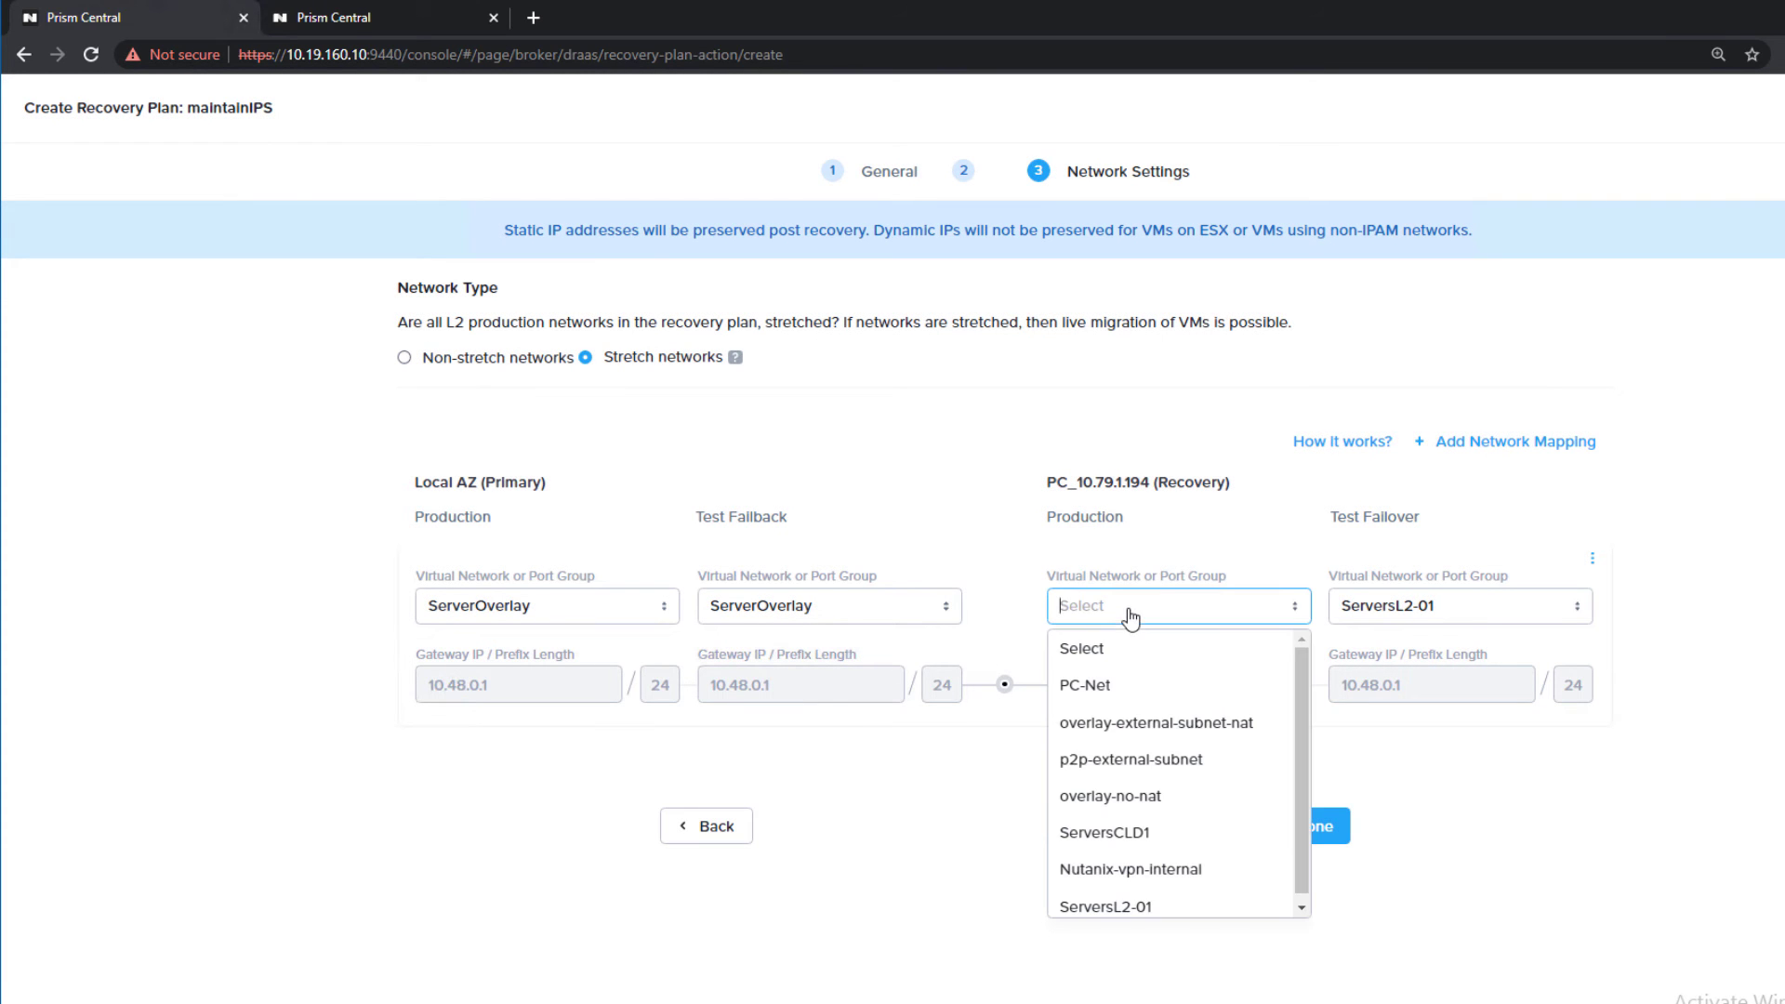
{"action": "left_click", "coordinate": [1164, 907]}
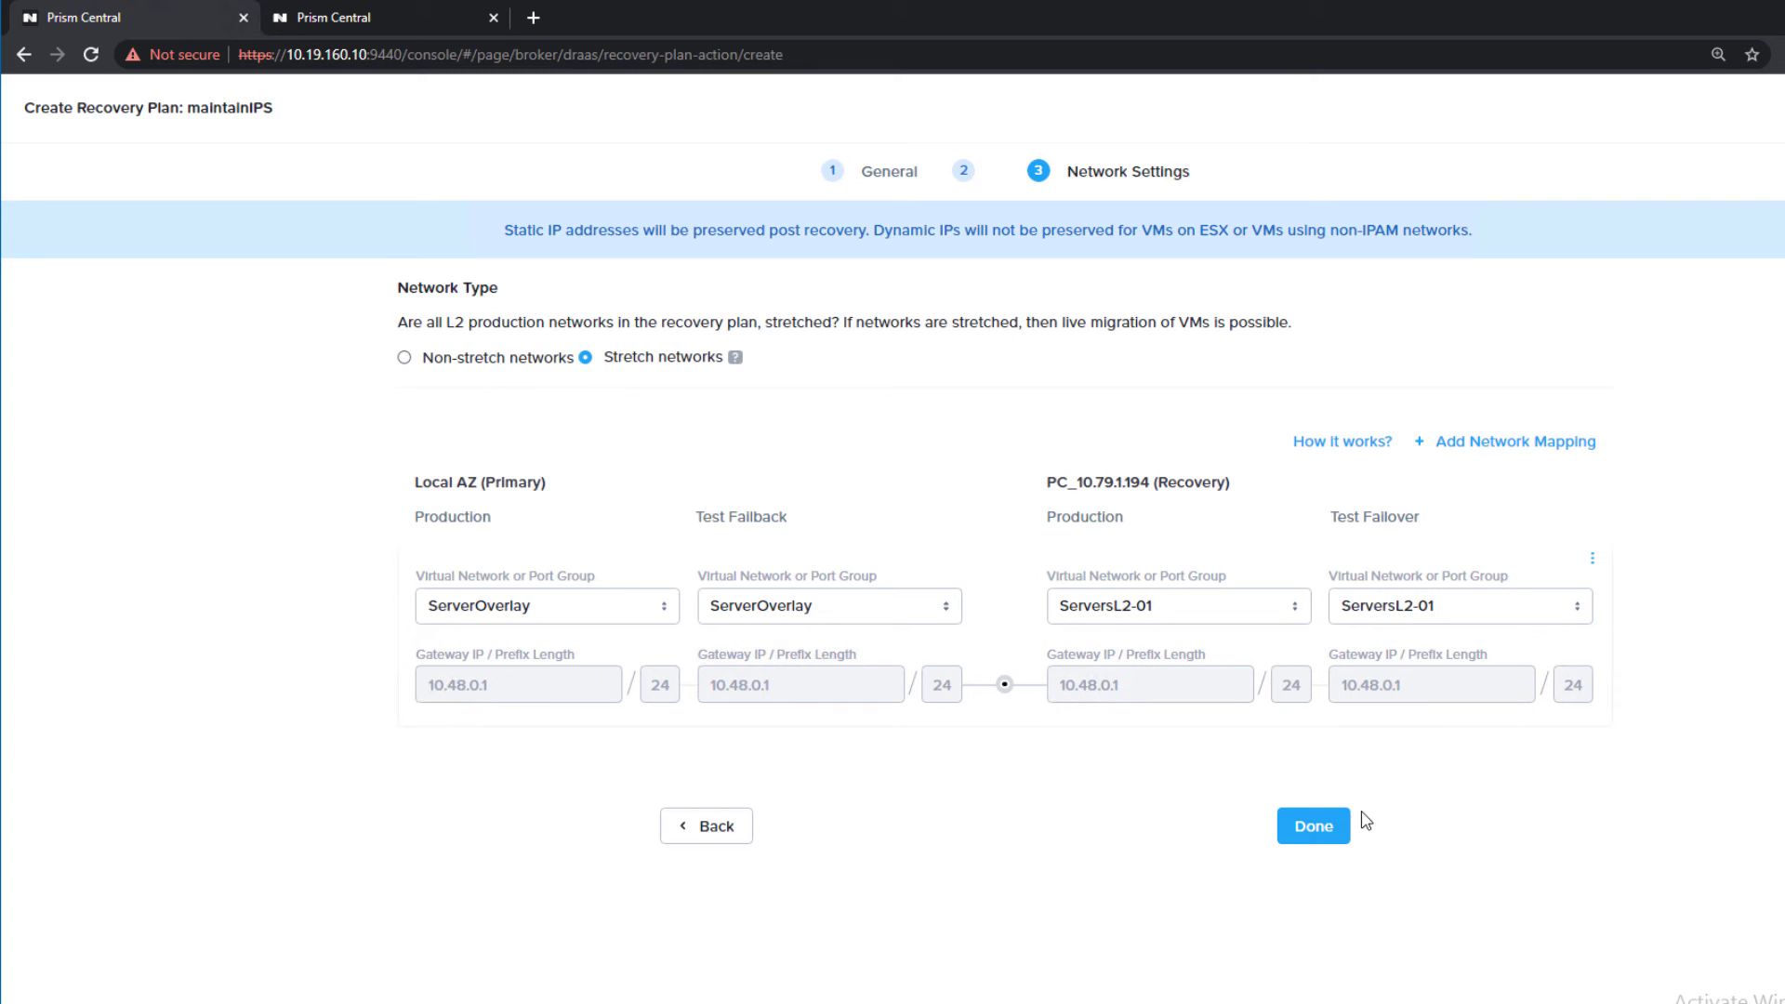
{"action": "left_click", "coordinate": [1314, 839]}
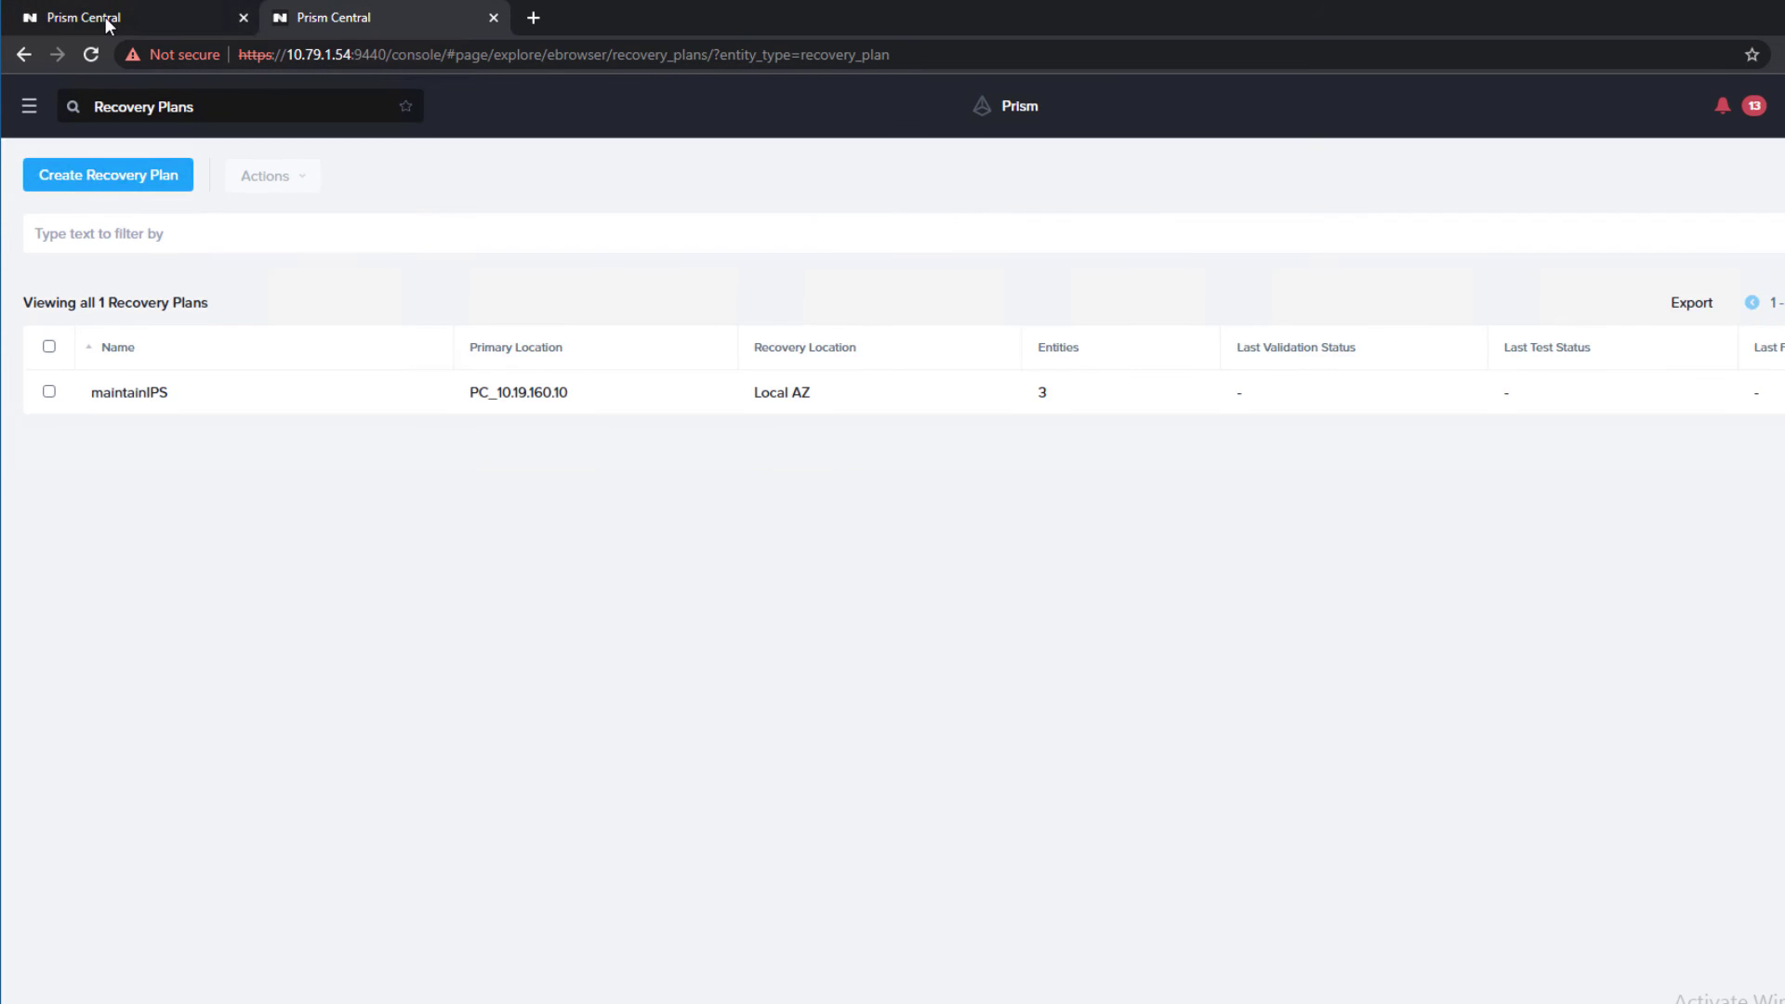
- Open the VMs list and highlight IPs 10.48.0.195, 10.48.0.196 and 10.48.0.197 of the three VMs
{"action": "left_click", "coordinate": [104, 16]}
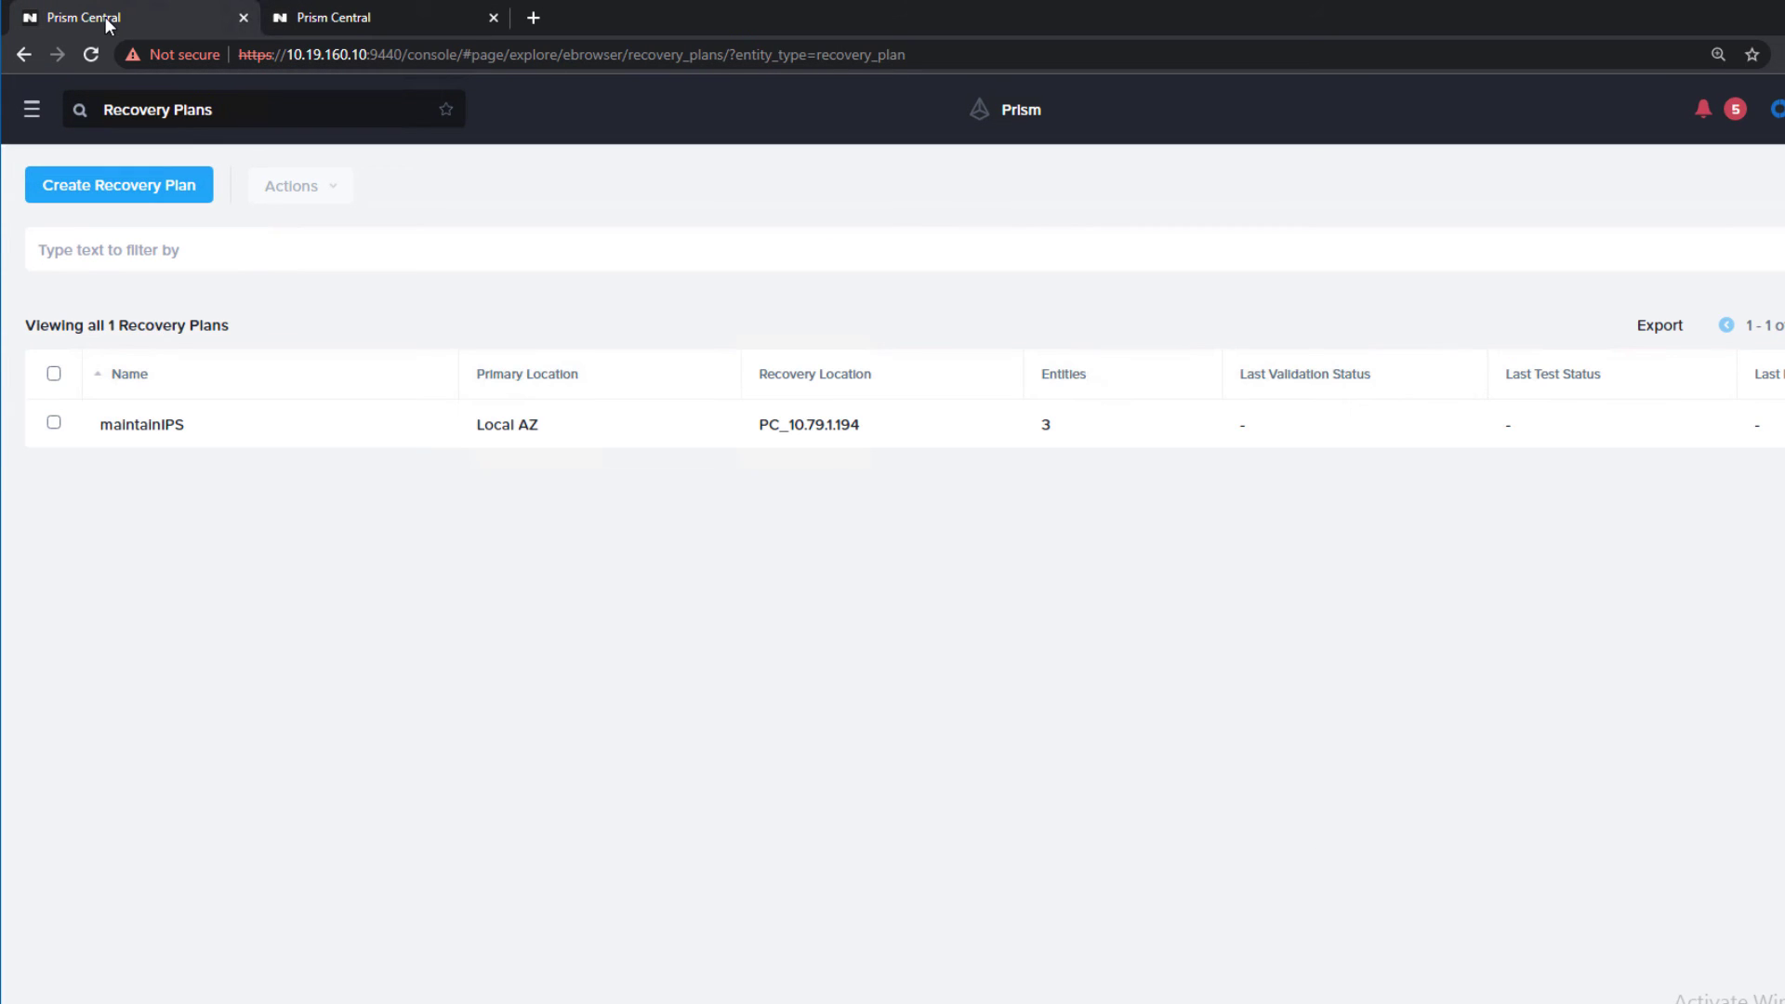
{"action": "left_click", "coordinate": [35, 113]}
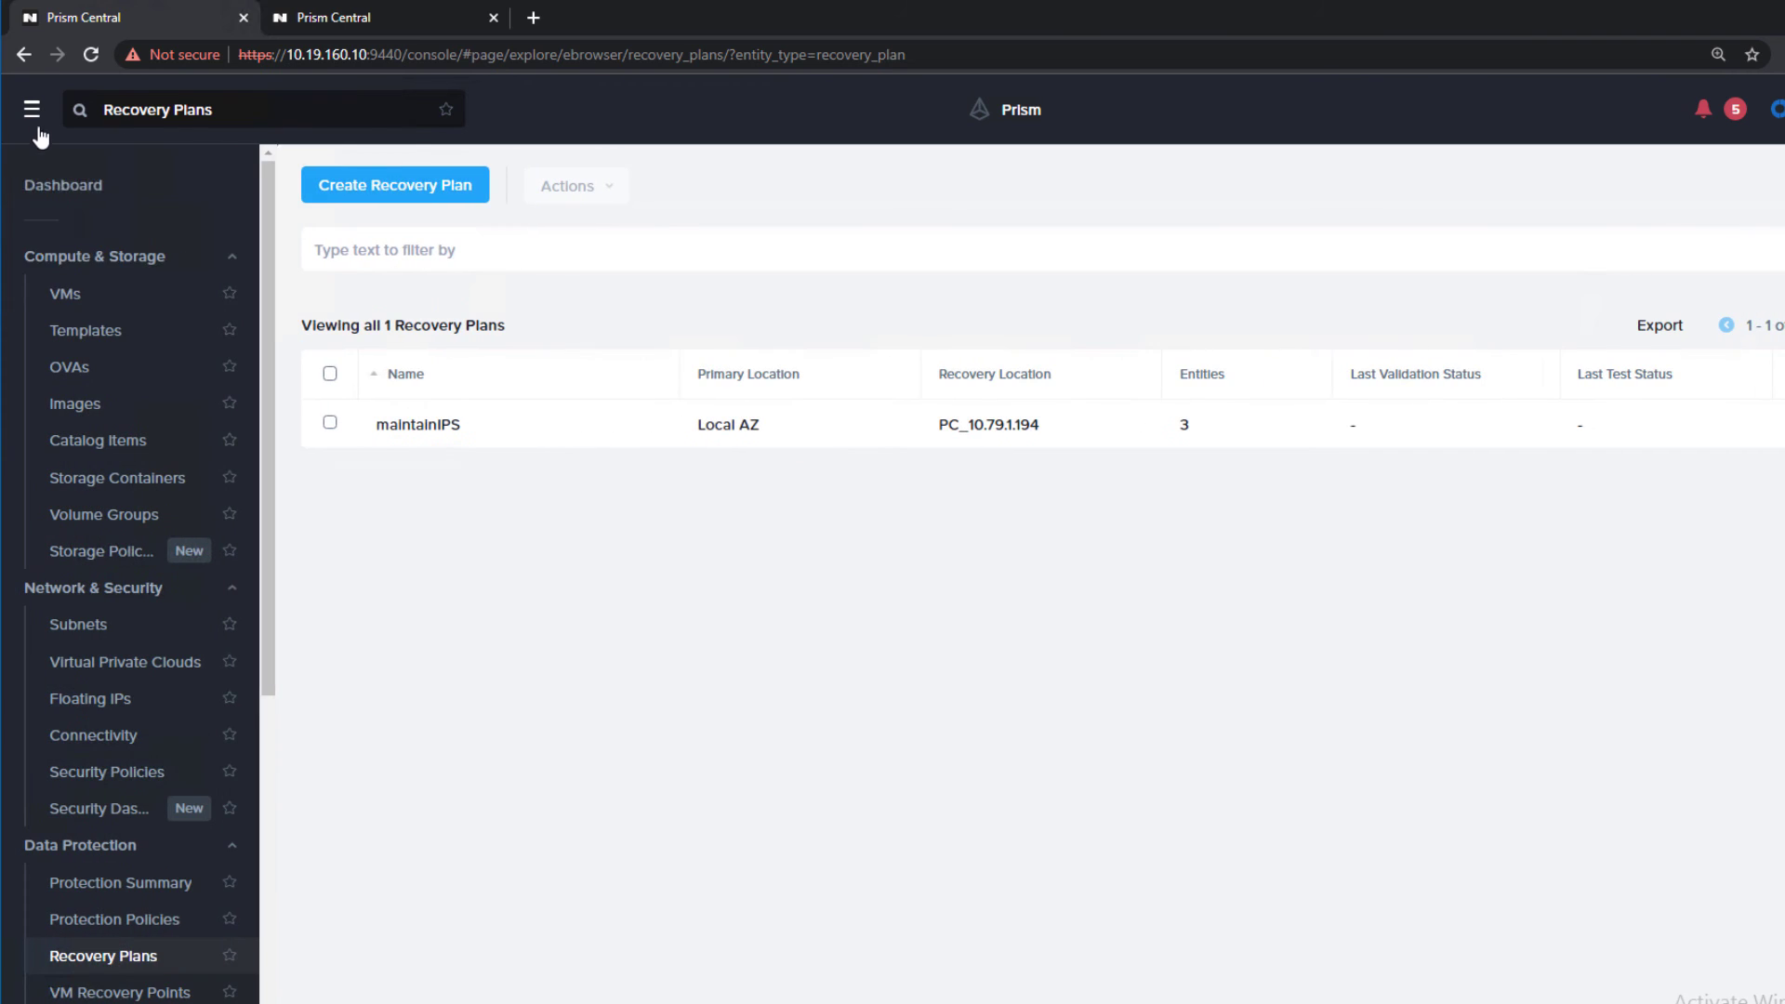
{"action": "left_click", "coordinate": [54, 295]}
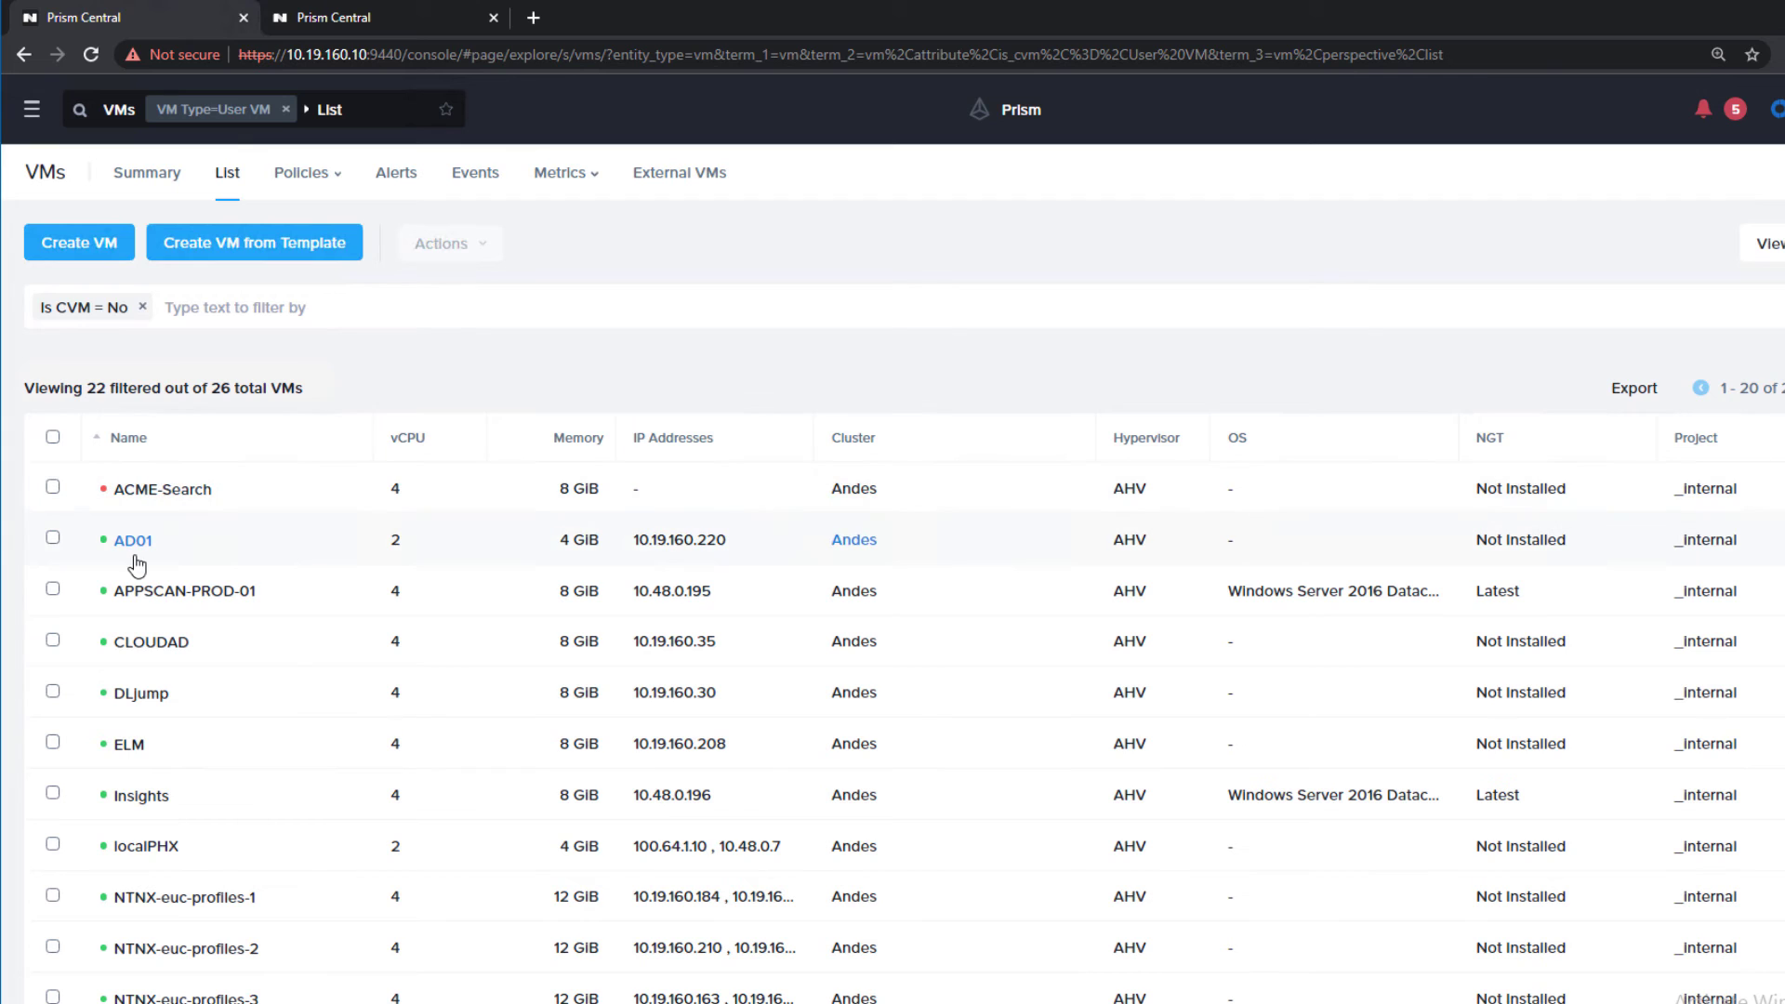
{"action": "left_click_drag", "start_coordinate": [747, 590], "coordinate": [226, 592]}
{"action": "left_click_drag", "start_coordinate": [730, 797], "coordinate": [585, 799]}
{"action": "scroll", "coordinate": [893, 924], "scroll_direction": "down", "scroll_amount": 4}
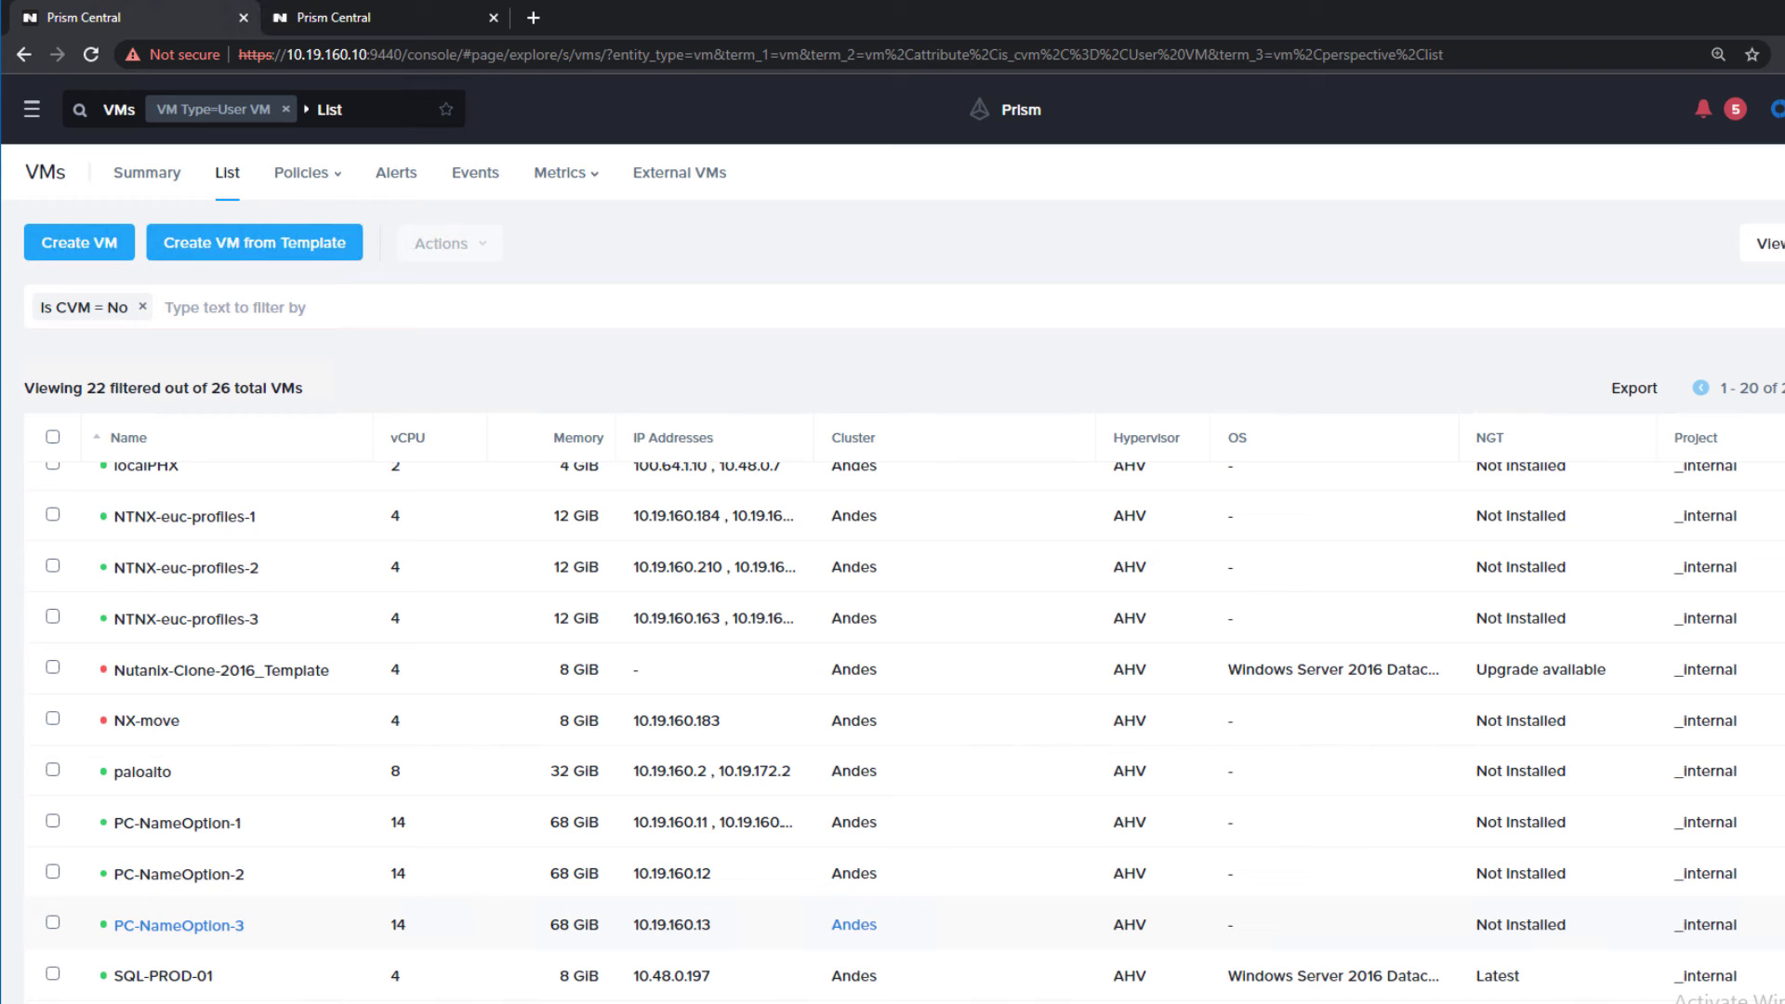
{"action": "left_click_drag", "start_coordinate": [758, 976], "coordinate": [132, 984]}
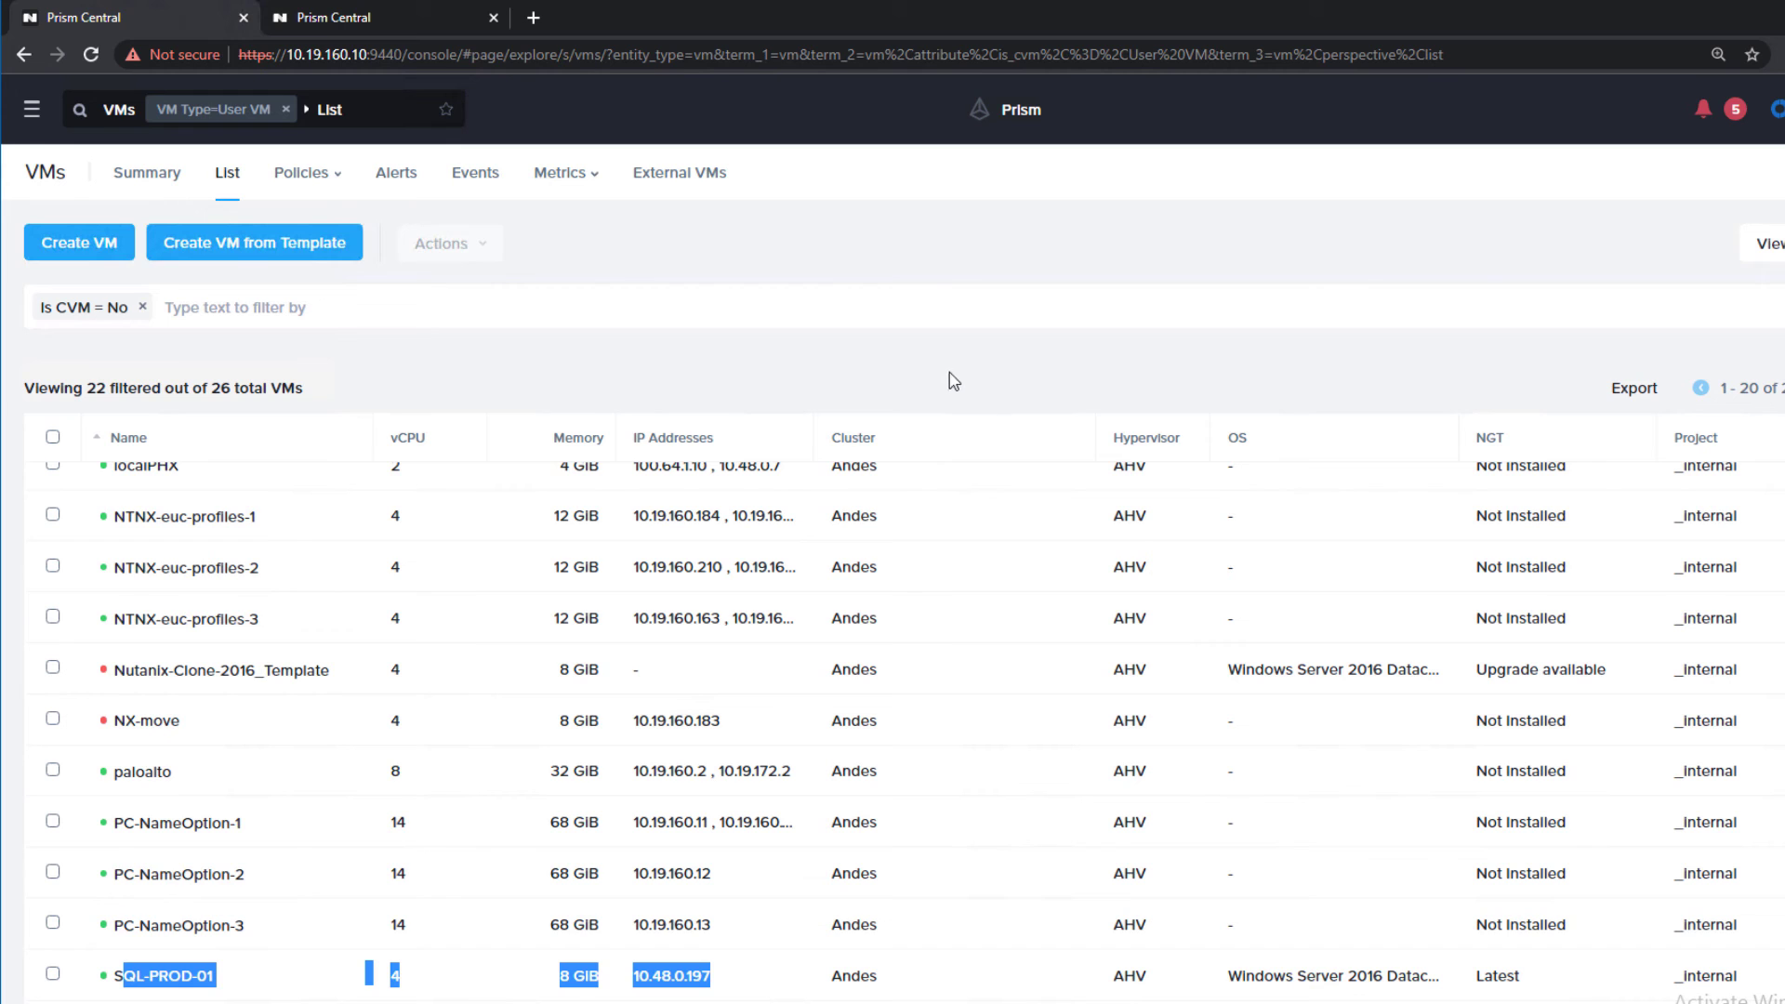
{"action": "scroll", "coordinate": [943, 372], "scroll_direction": "up", "scroll_amount": 5}
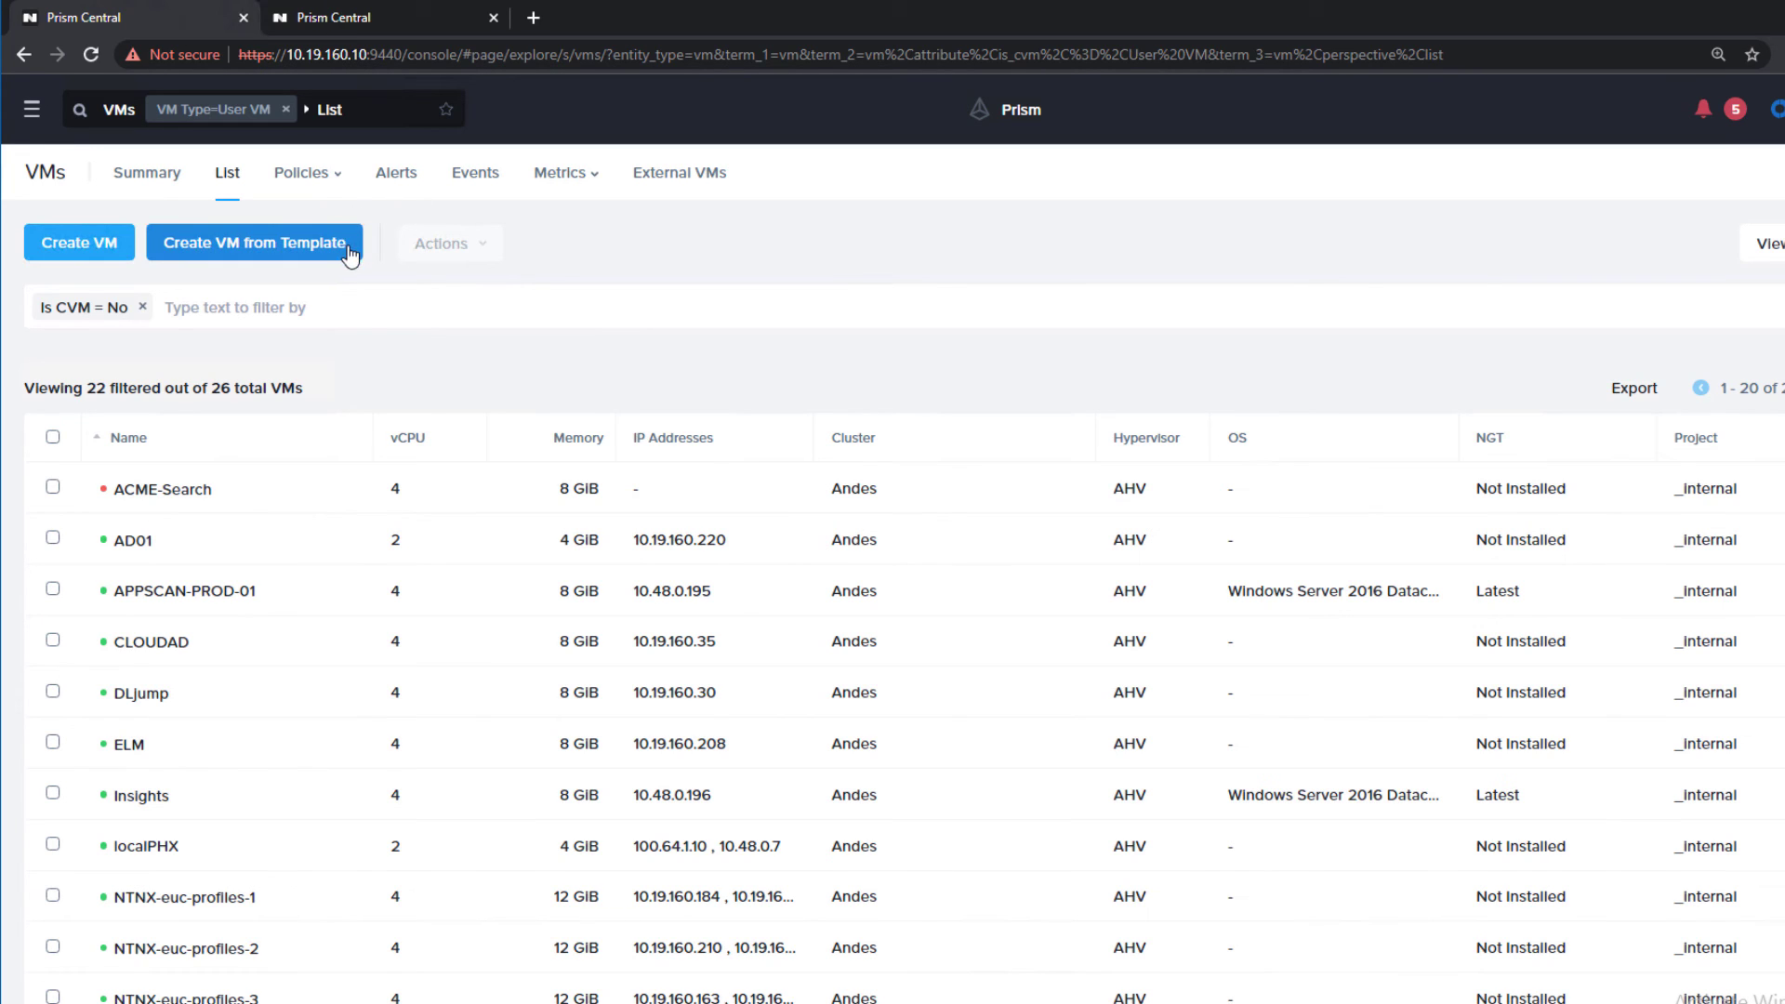
- On the recovery site's Prism Central, run a planned Failover of maintainIPS, confirming with 'Failover'
{"action": "left_click", "coordinate": [281, 20]}
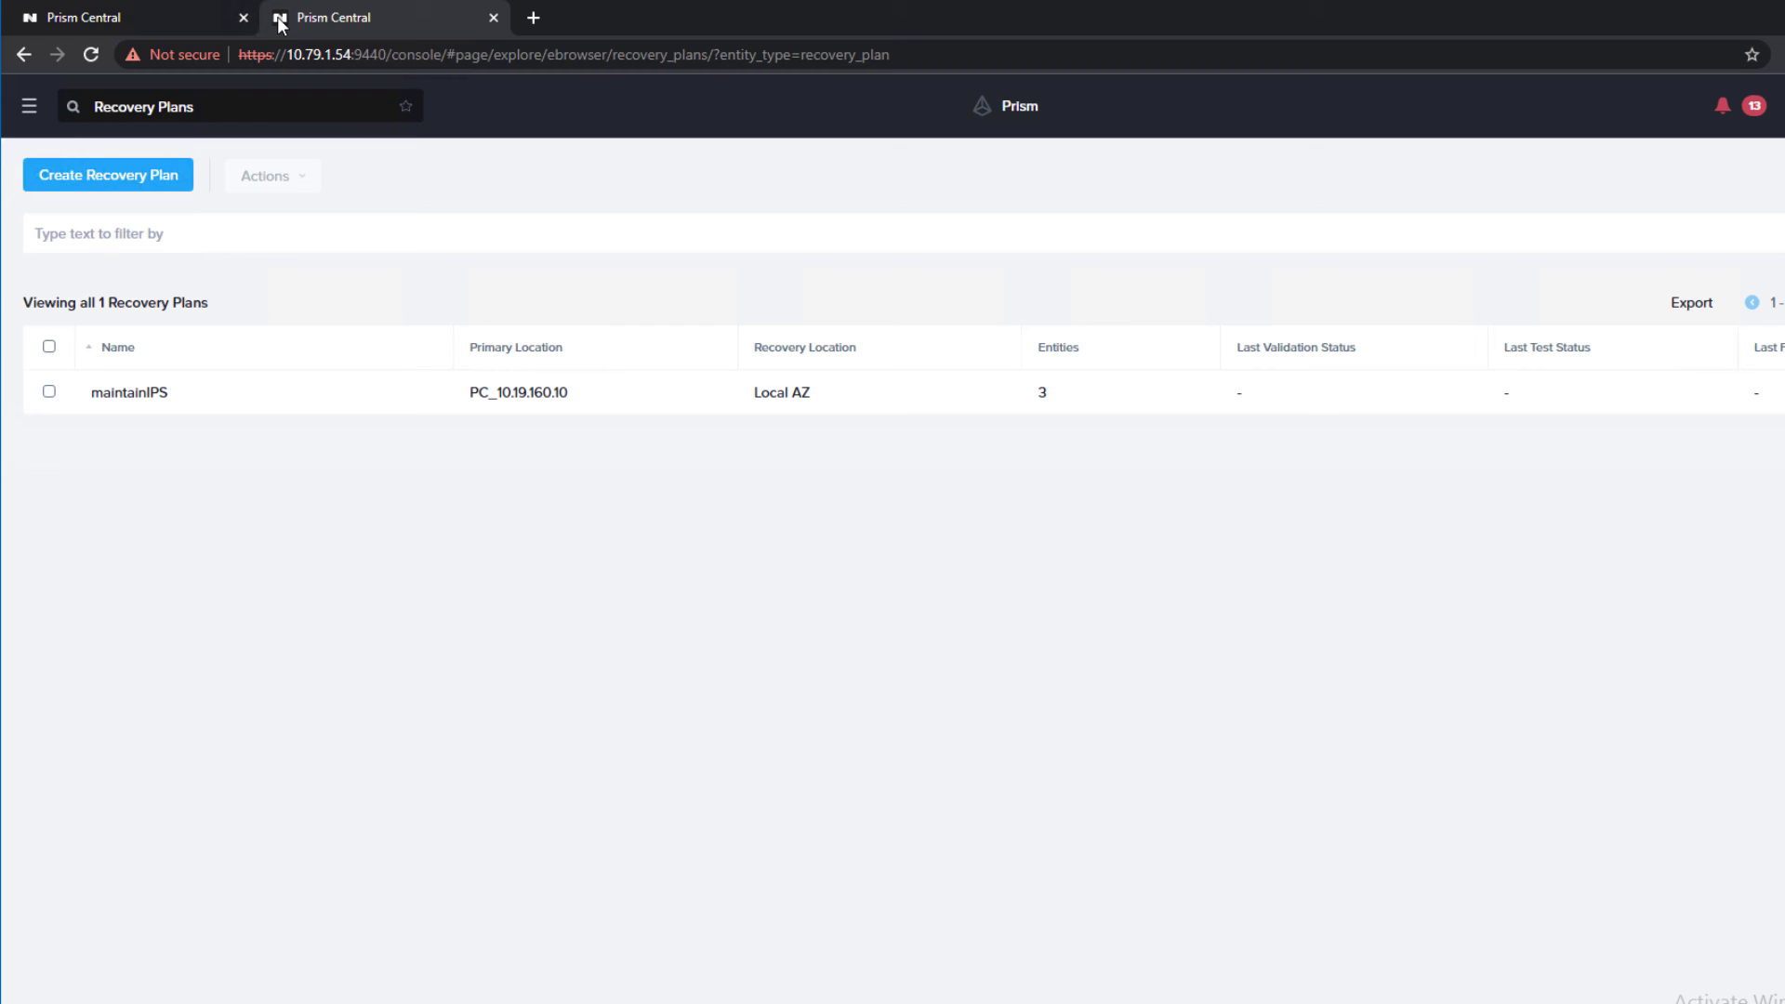
{"action": "left_click", "coordinate": [50, 391]}
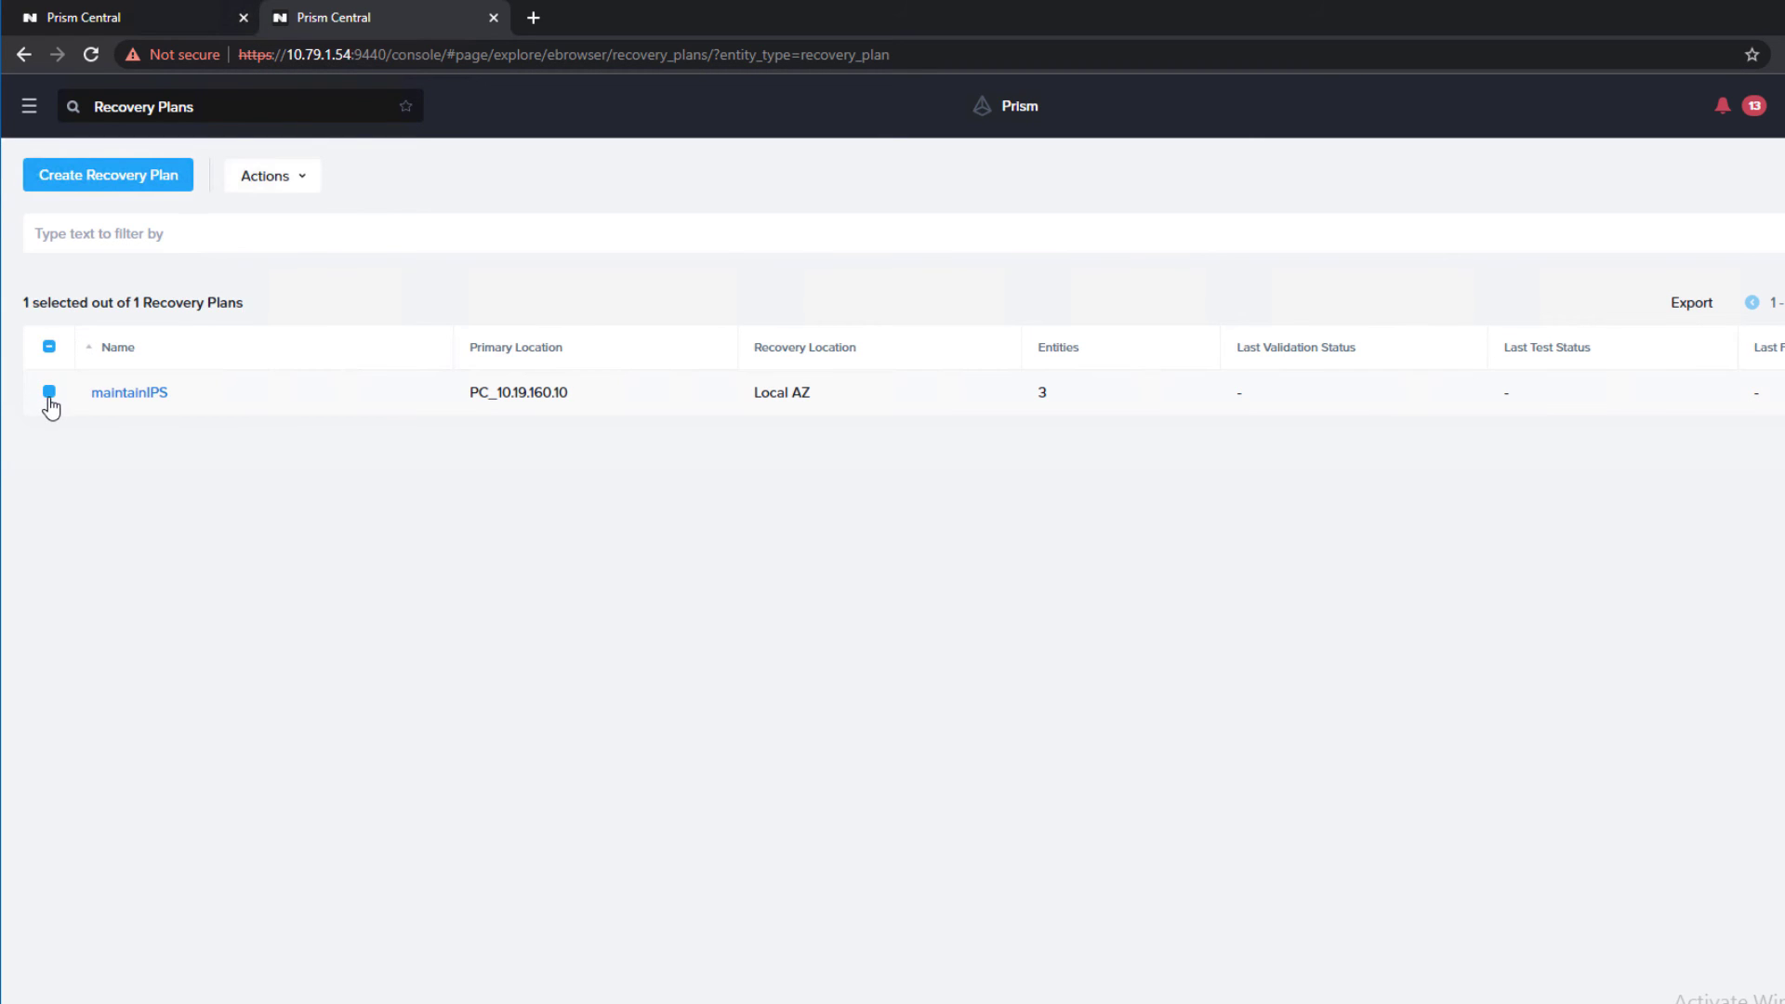
{"action": "left_click", "coordinate": [297, 176]}
{"action": "left_click", "coordinate": [285, 391]}
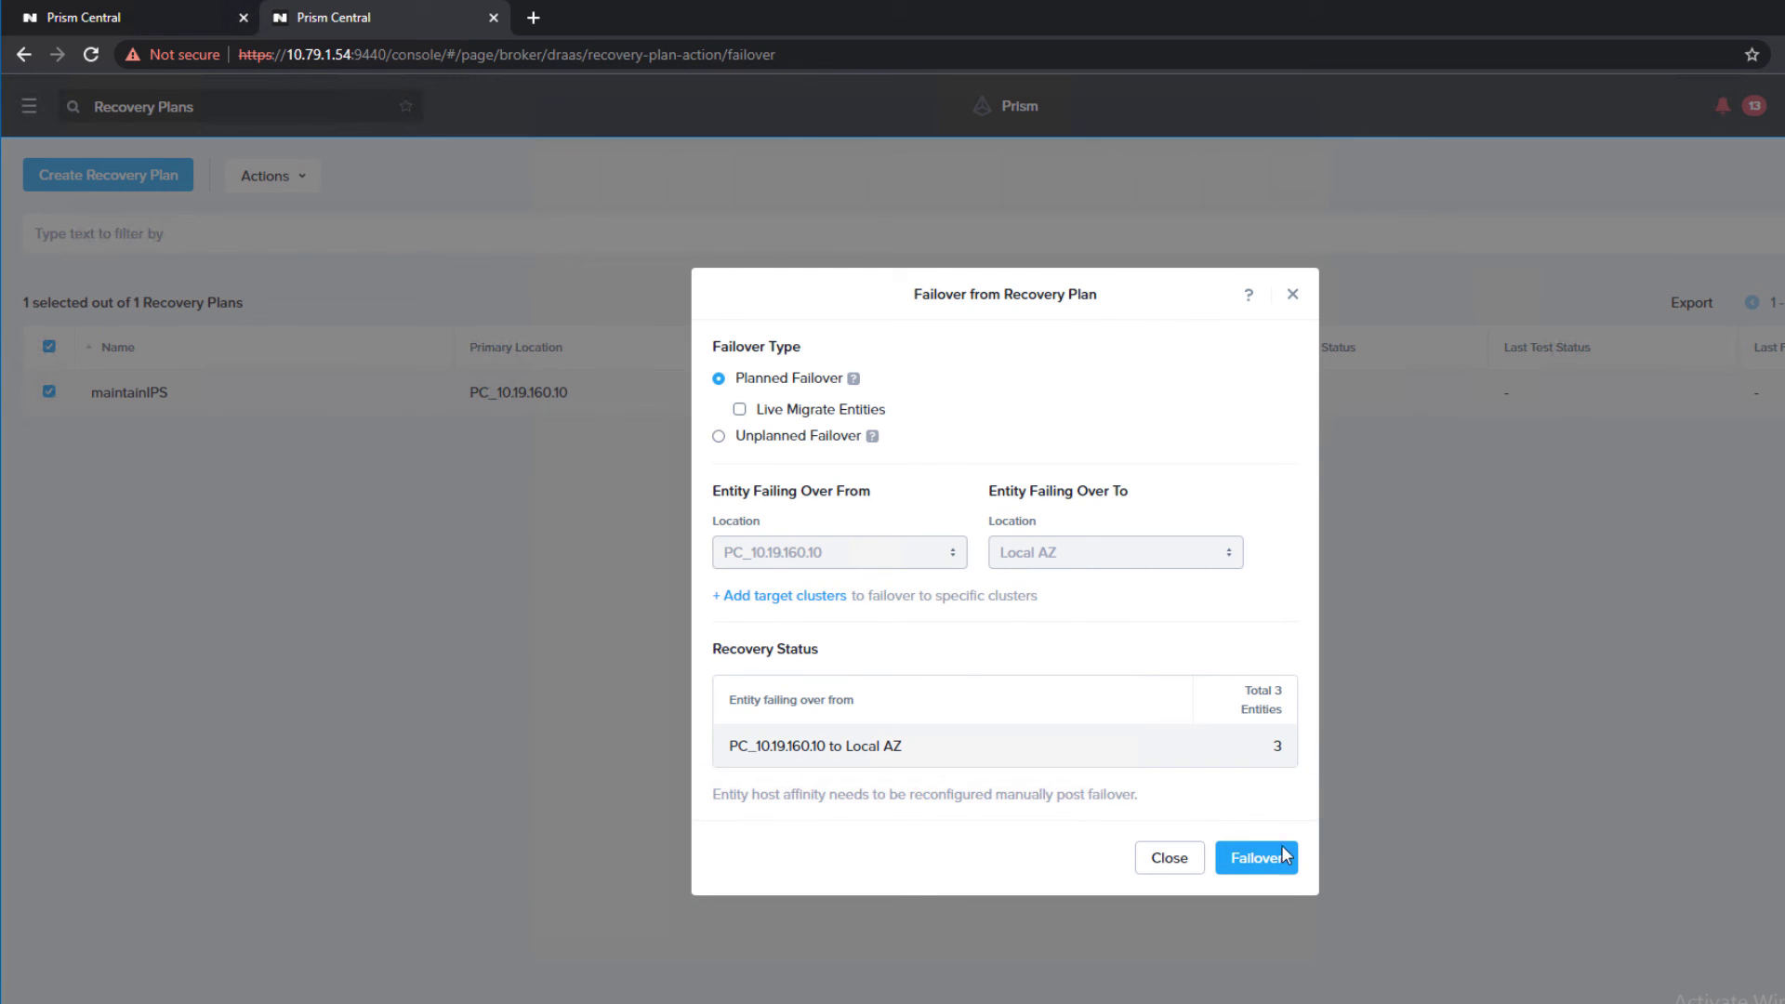
{"action": "left_click", "coordinate": [1270, 857]}
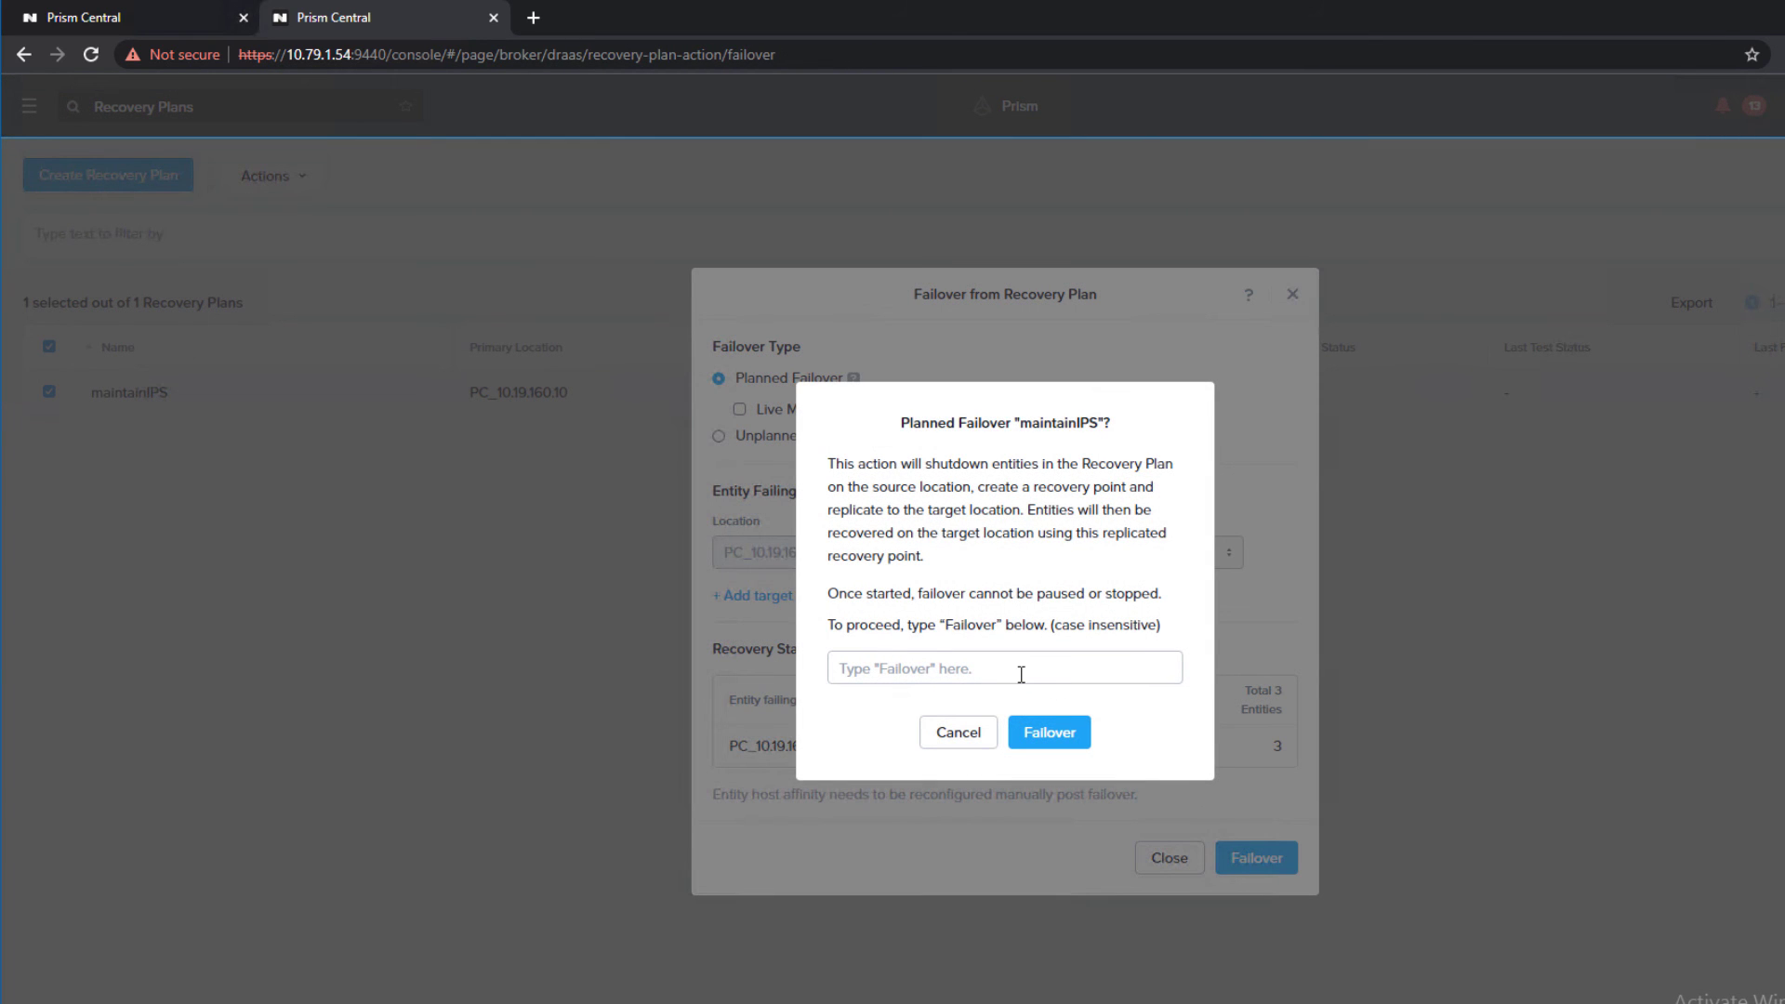
{"action": "left_click", "coordinate": [1022, 675]}
{"action": "type", "text": "Failover"}
{"action": "key", "text": "ctrl+f"}
{"action": "left_click", "coordinate": [1042, 732]}
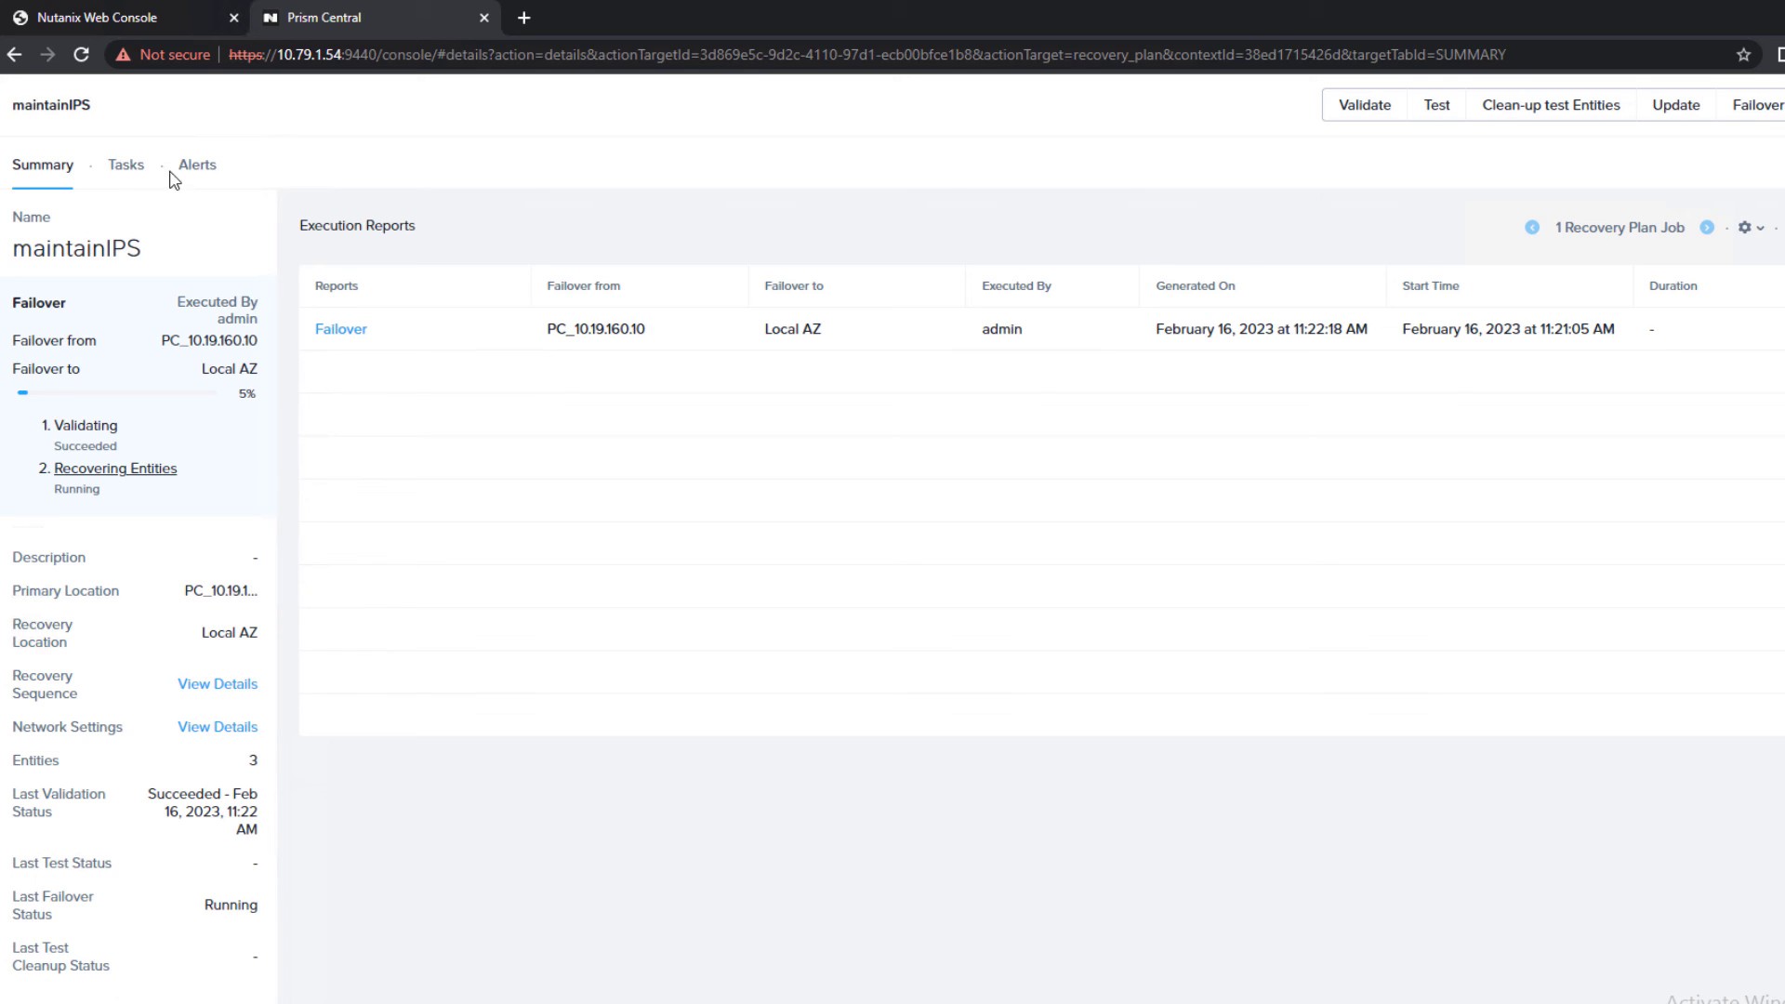
- Filter the maintainIPS tasks to Failover to confirm all 11 tasks reached 100%
{"action": "left_click", "coordinate": [130, 171]}
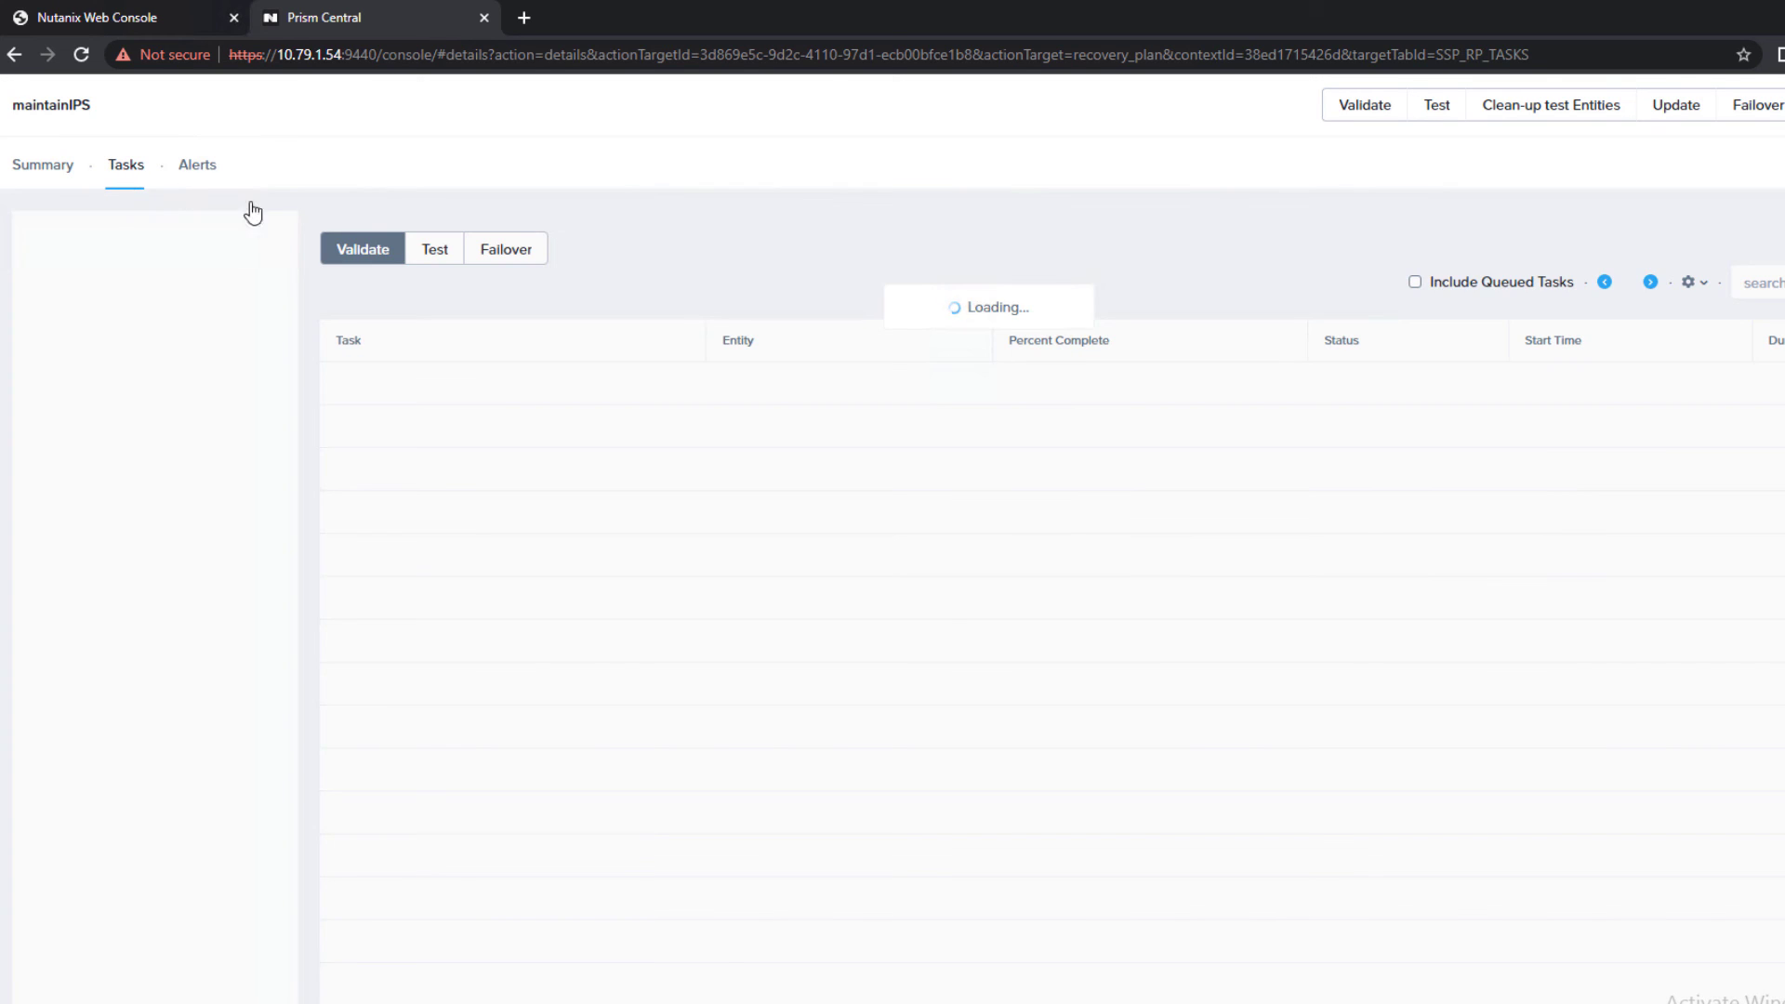
{"action": "left_click", "coordinate": [500, 253]}
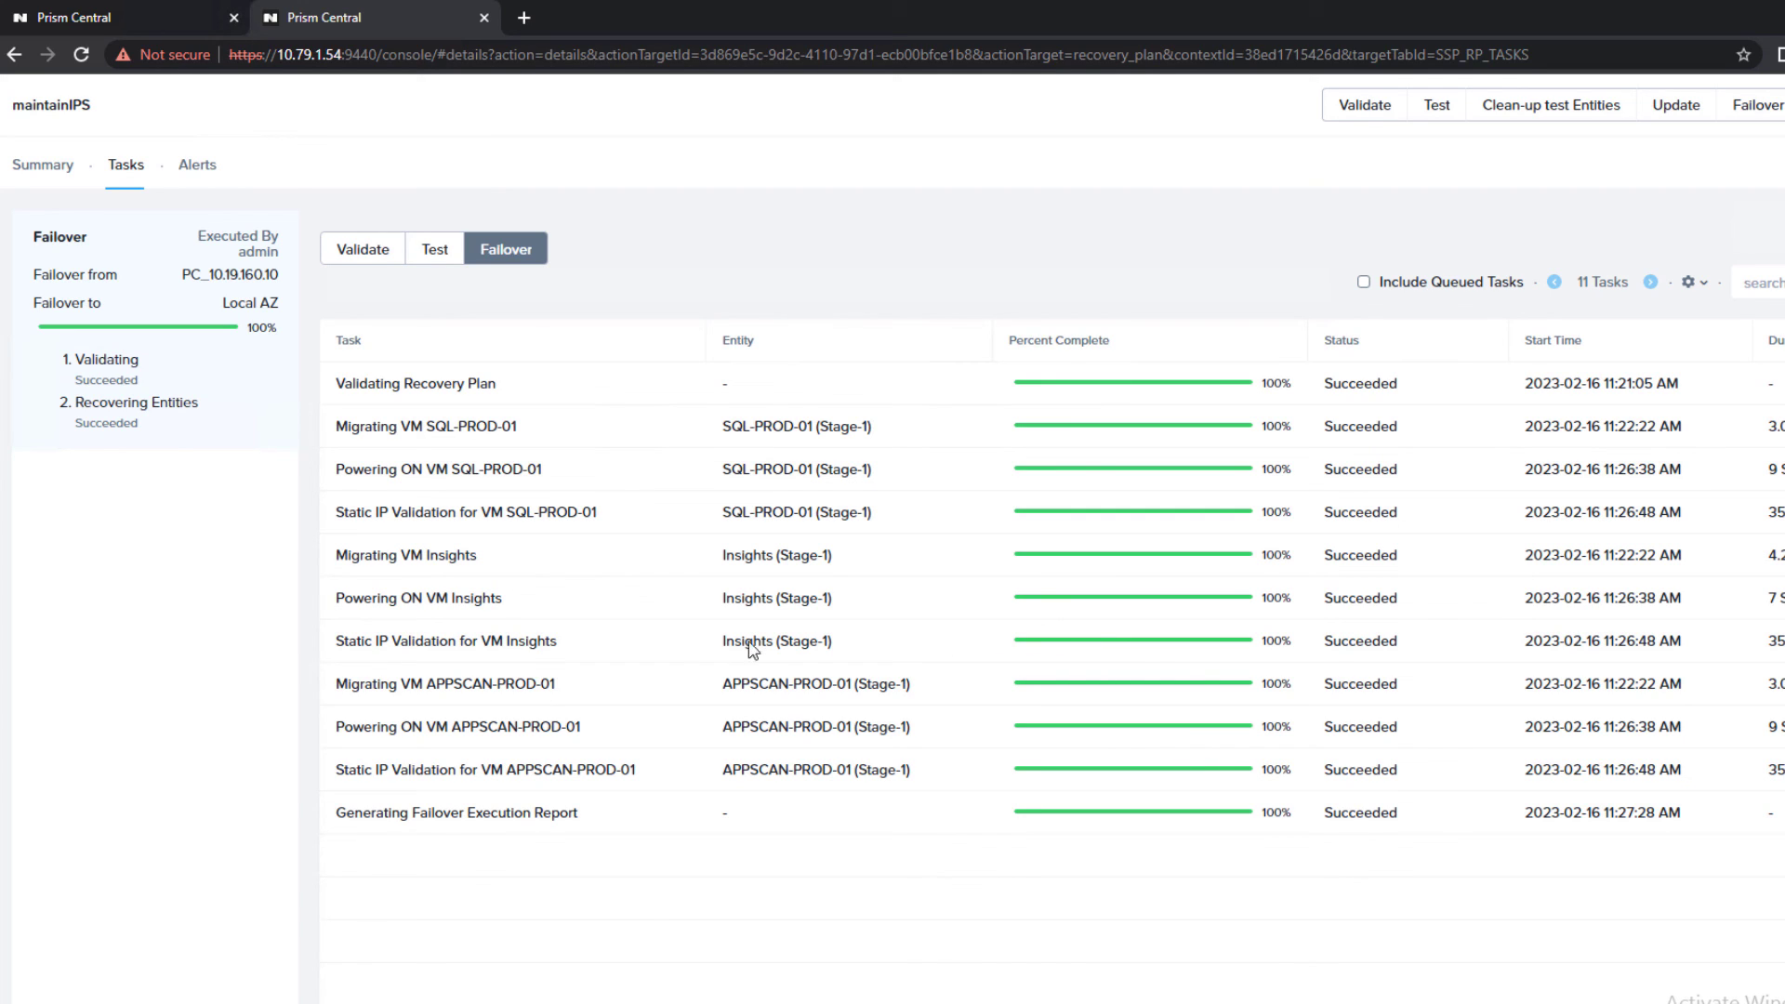
- Leave the plan details and open the VMs list showing the three VMs at 10.48.0.195–197
{"action": "key", "text": "Escape"}
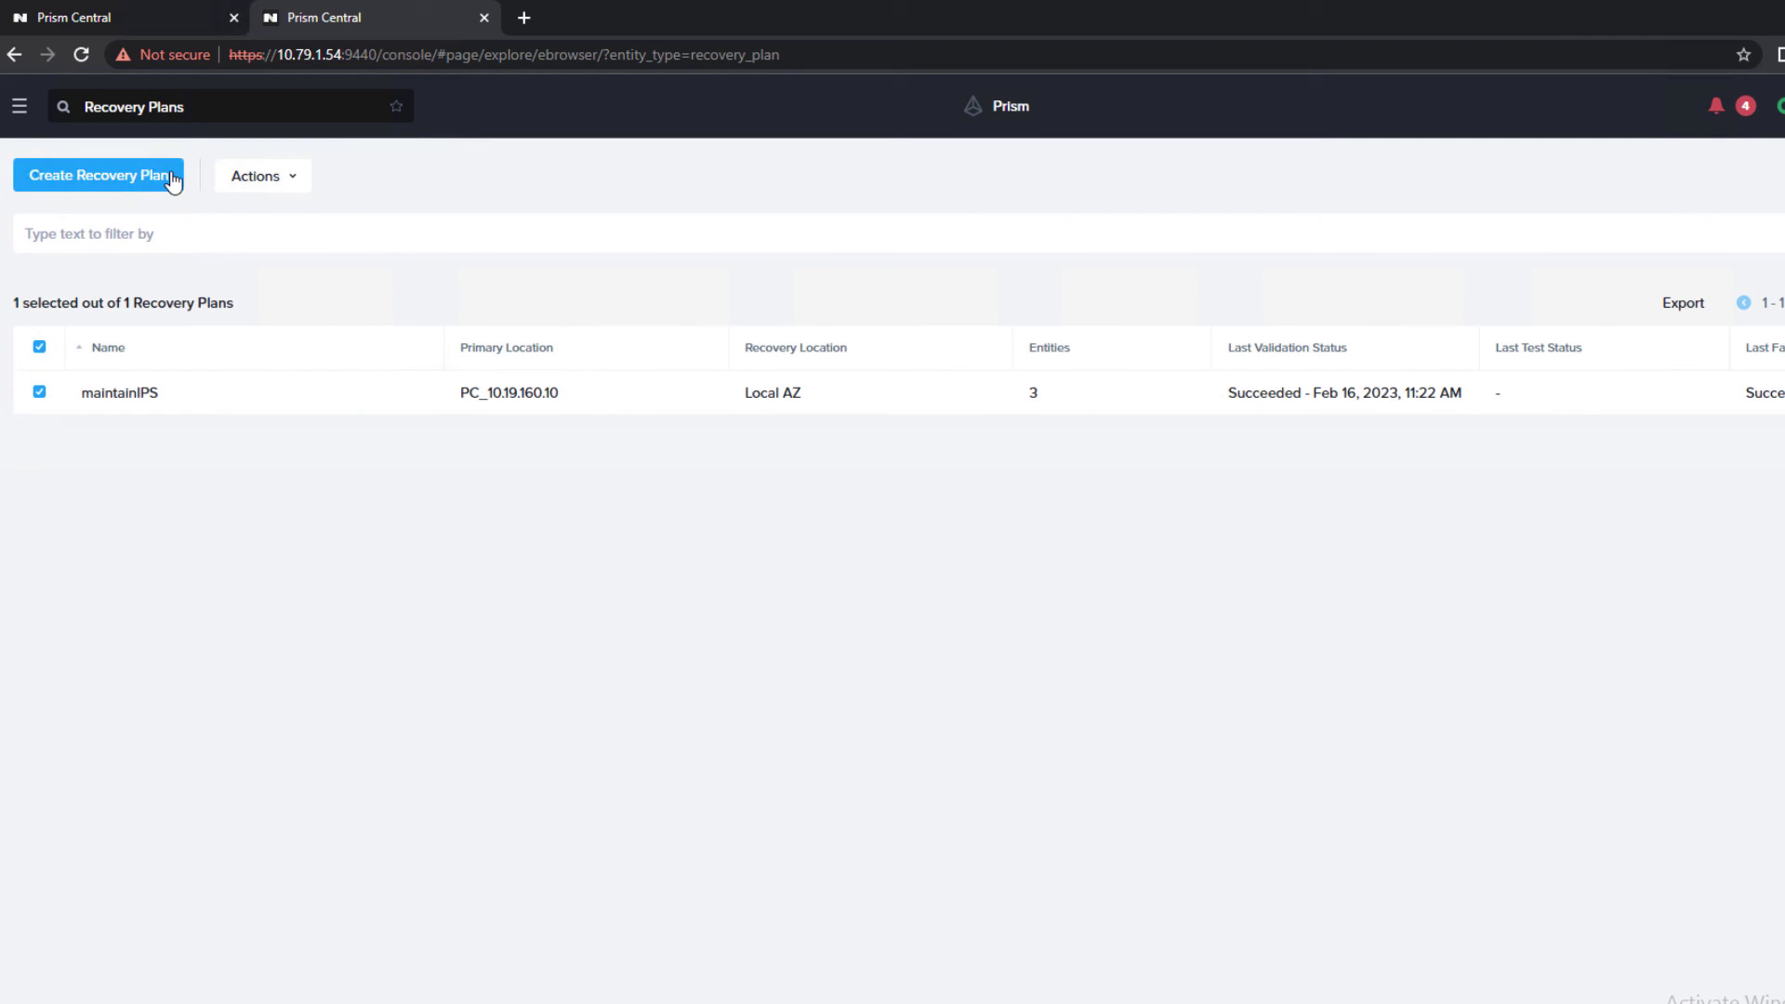
{"action": "left_click", "coordinate": [19, 106]}
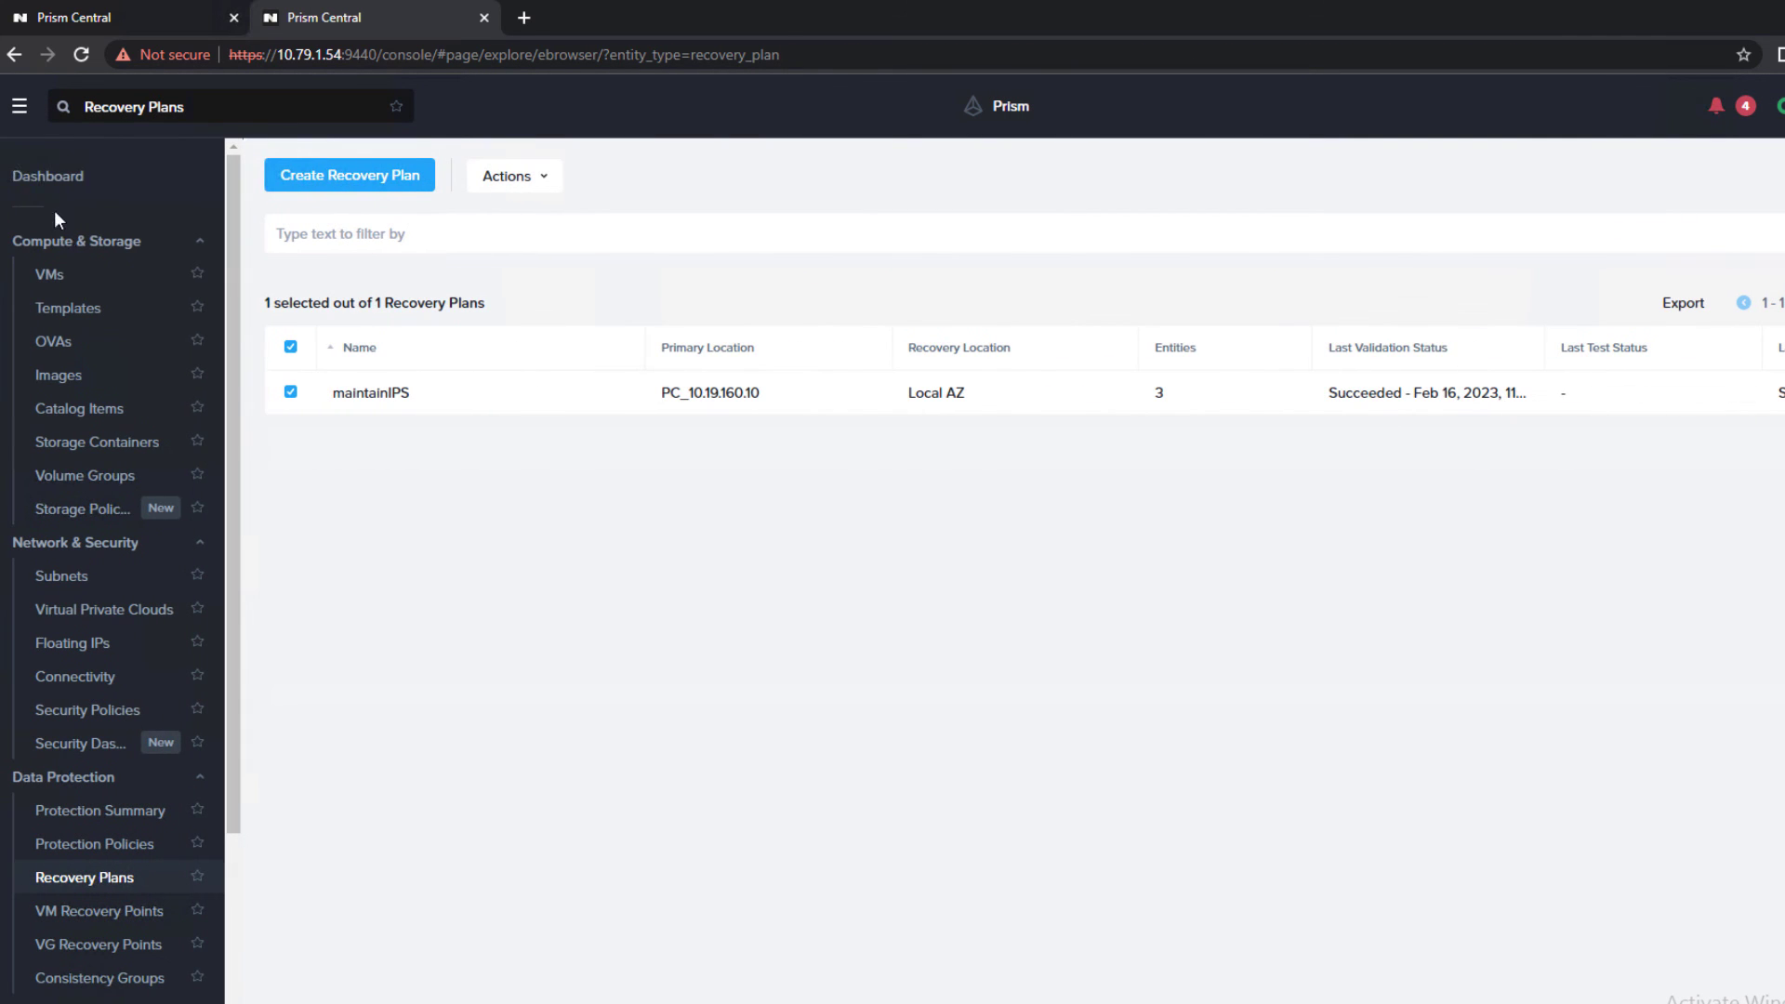
{"action": "left_click", "coordinate": [44, 277]}
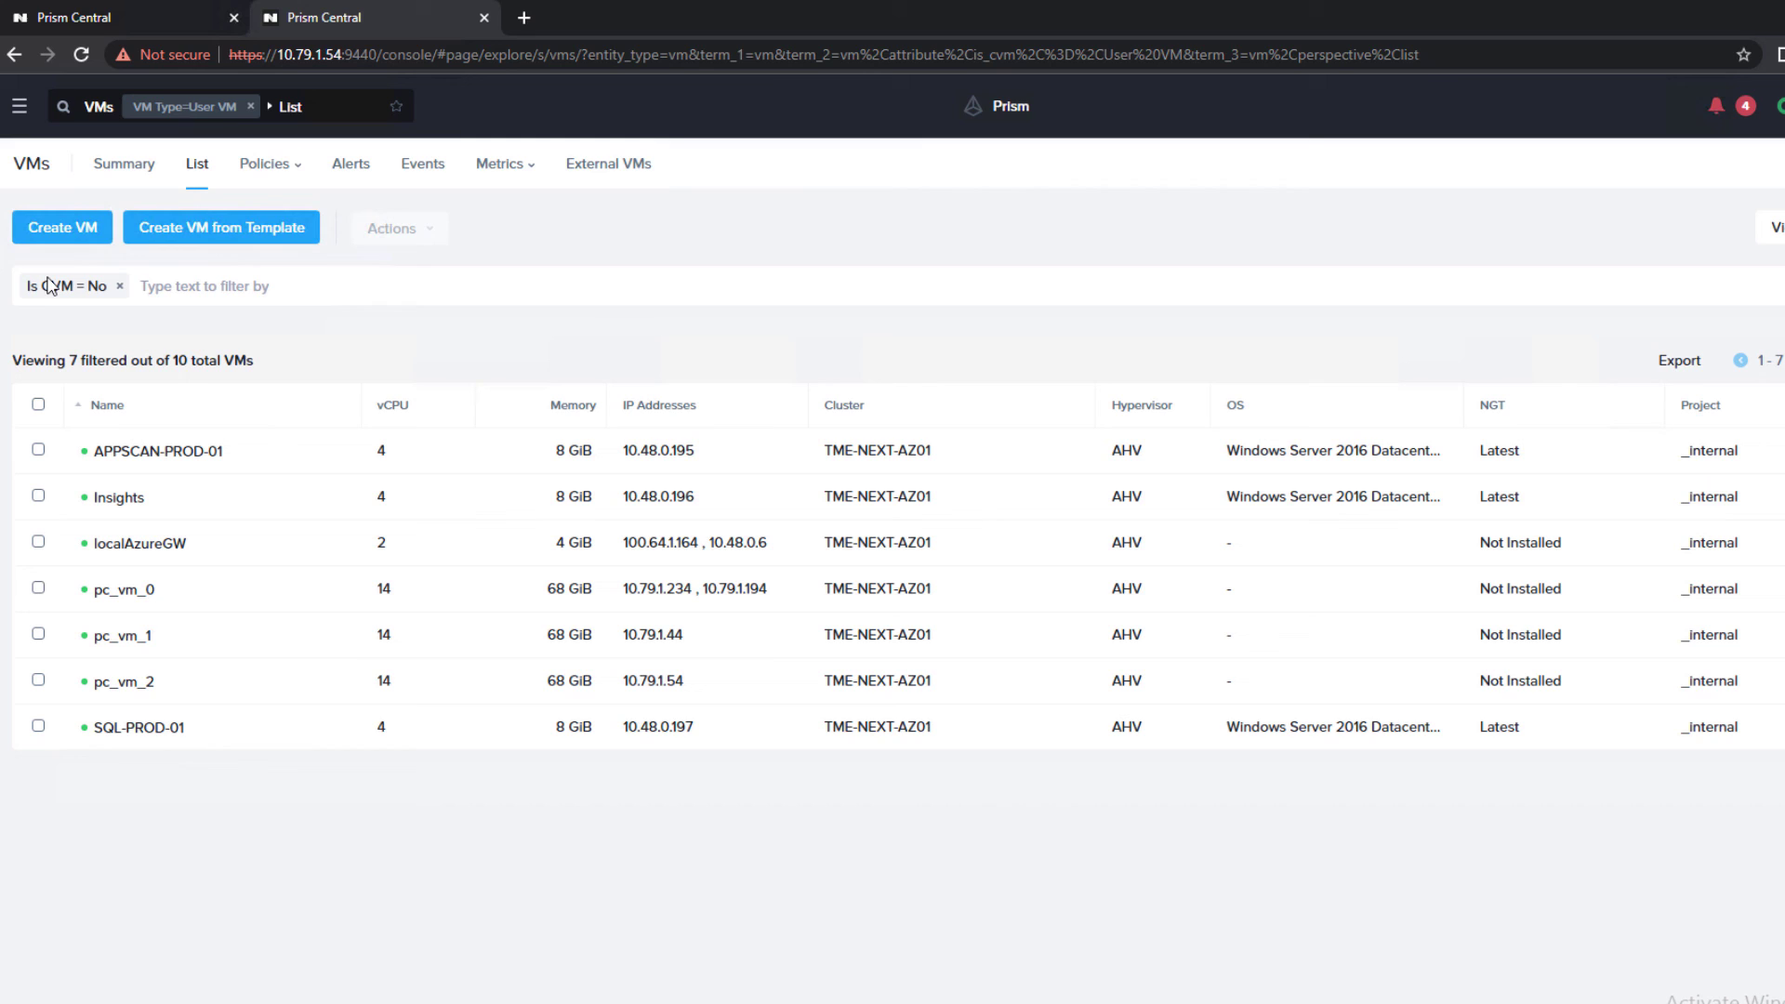